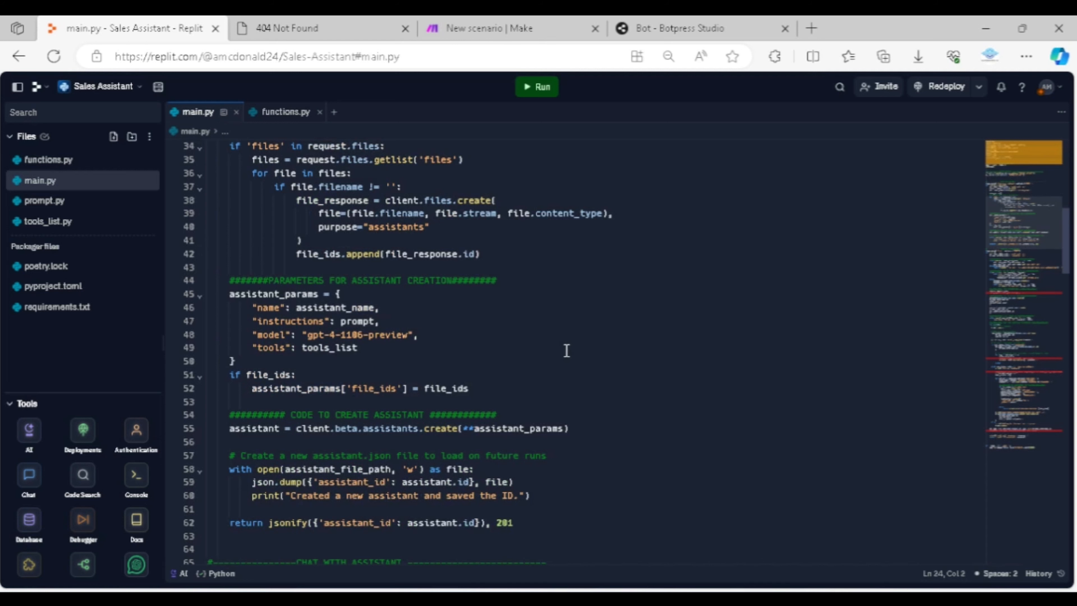
Review main.py from the assistant creation parameters through the chat route to the function-calling block that handles create_lead
scroll(567, 350, "down", 1)
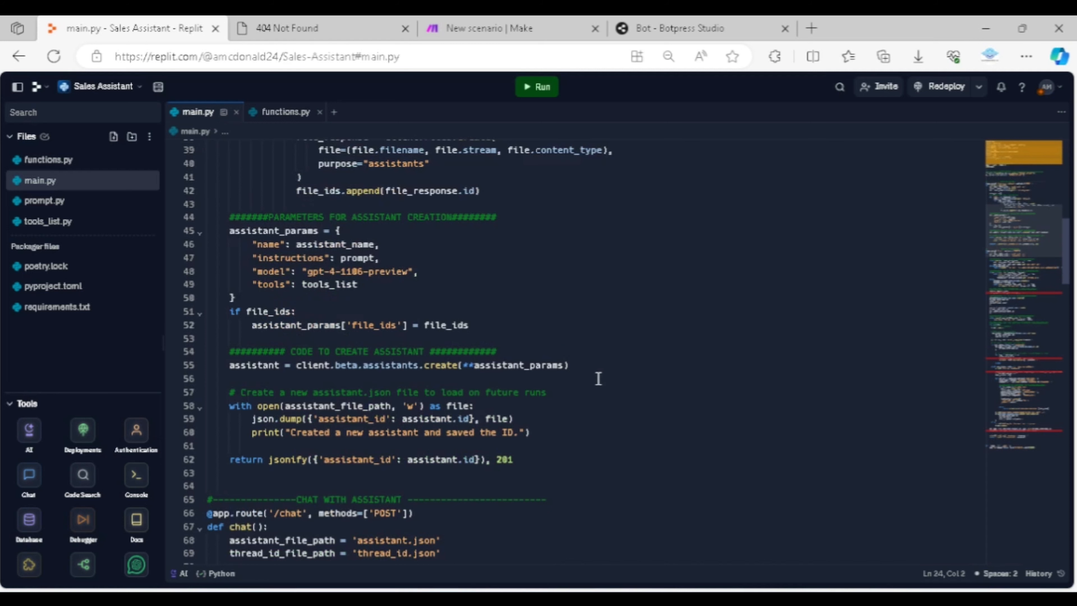
scroll(625, 382, "down", 1)
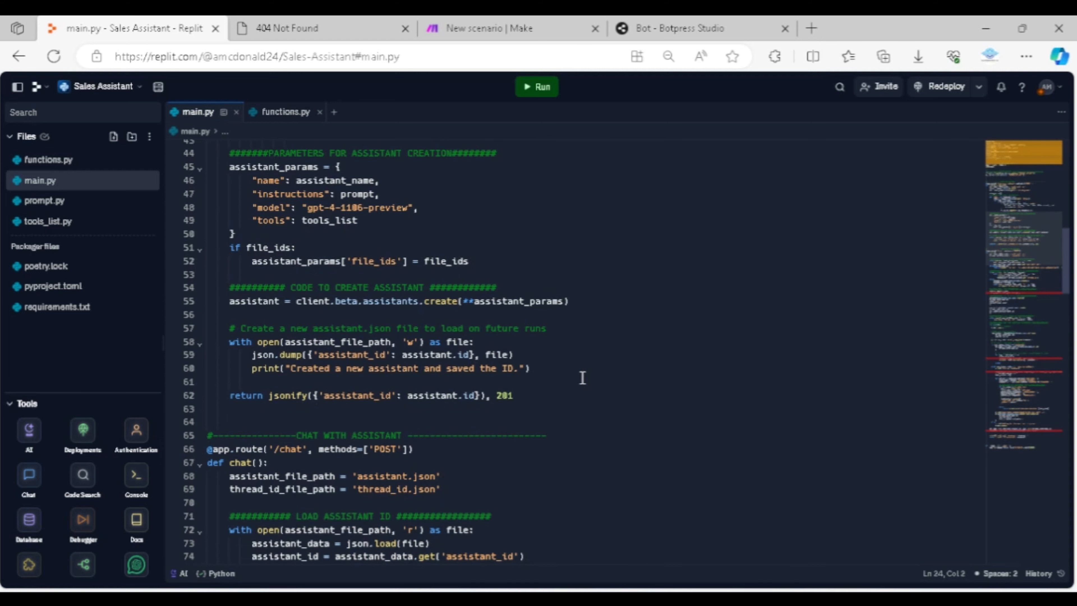
scroll(619, 377, "down", 3)
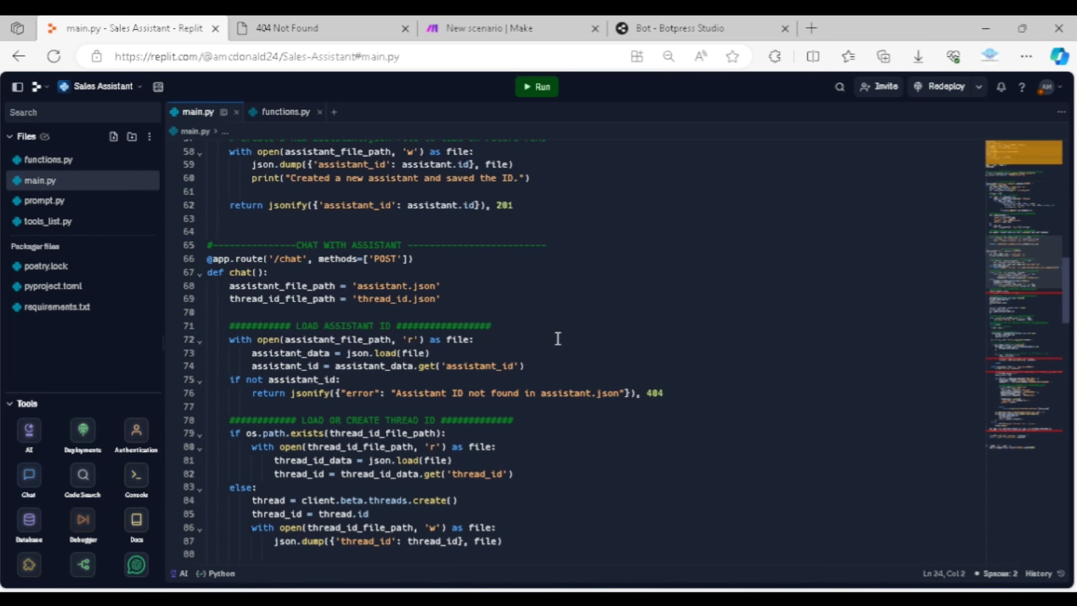
scroll(559, 339, "down", 2)
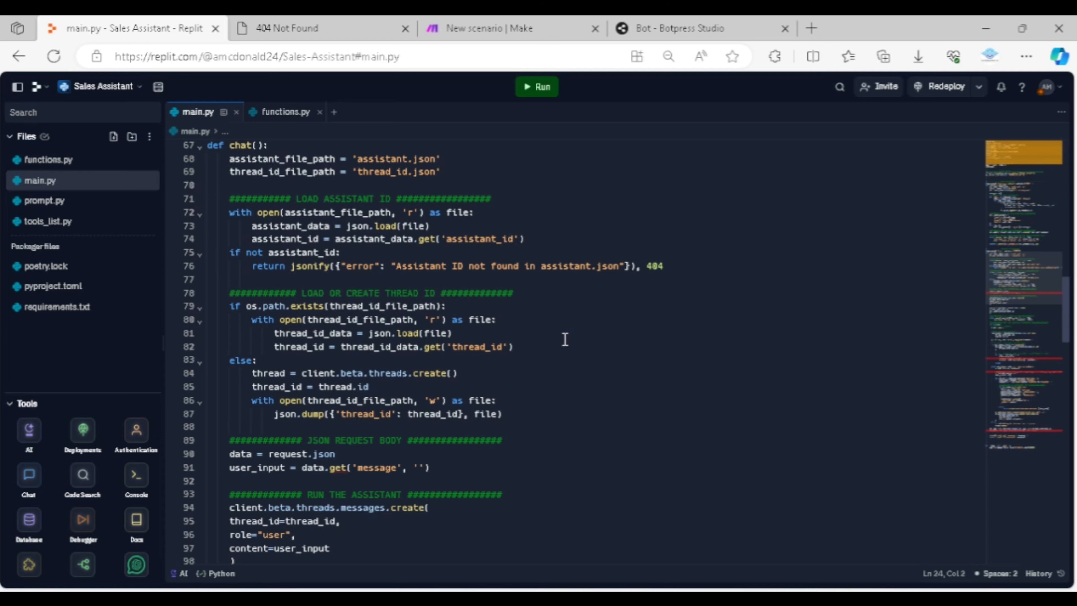
scroll(560, 339, "down", 1)
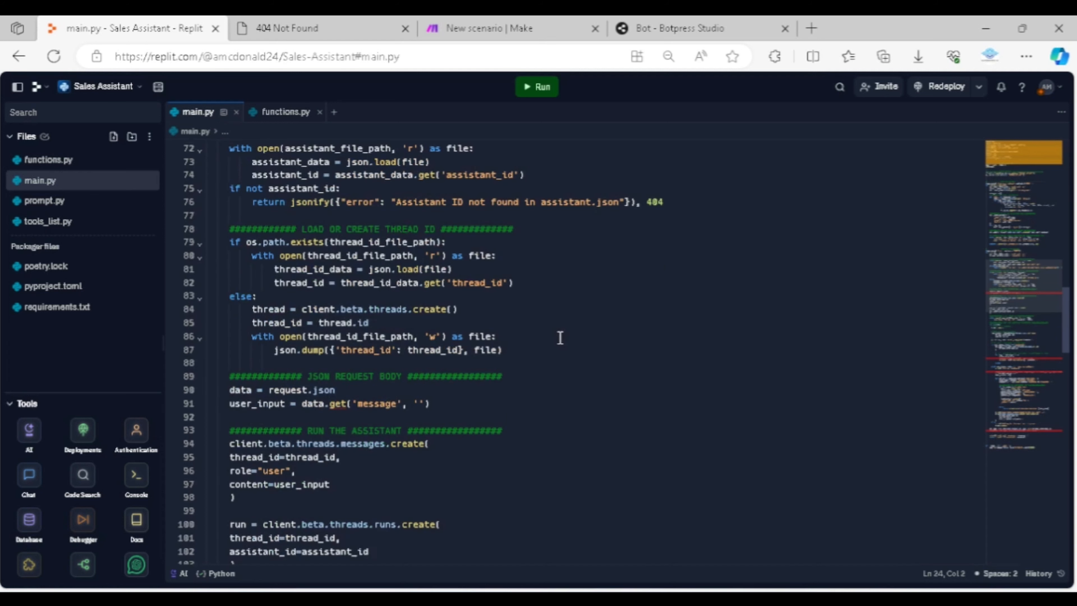
scroll(629, 347, "down", 1)
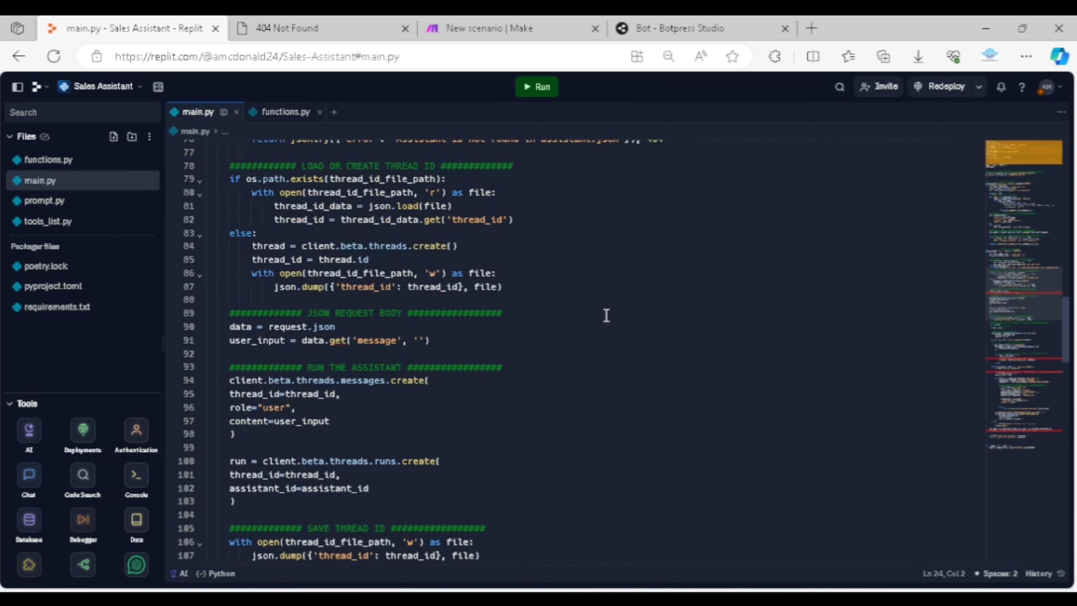
scroll(606, 315, "down", 1)
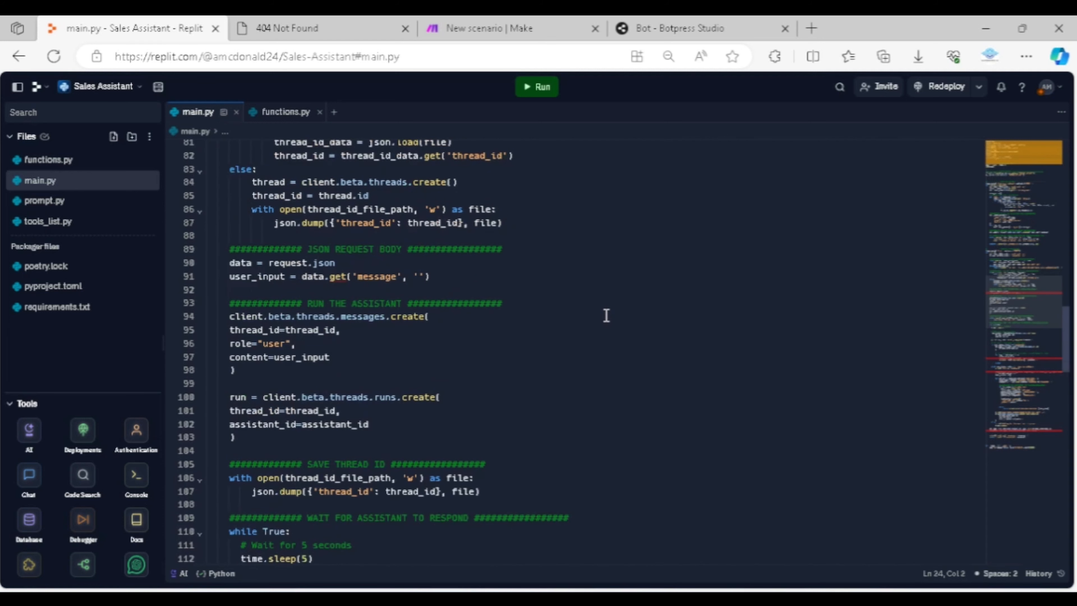
scroll(572, 336, "down", 1)
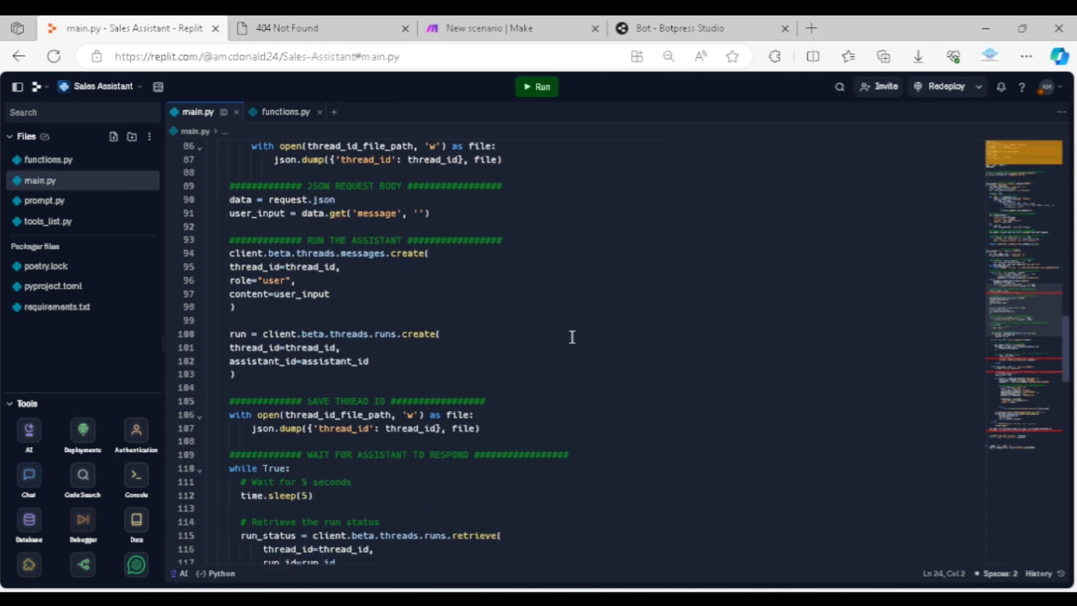
scroll(572, 337, "down", 2)
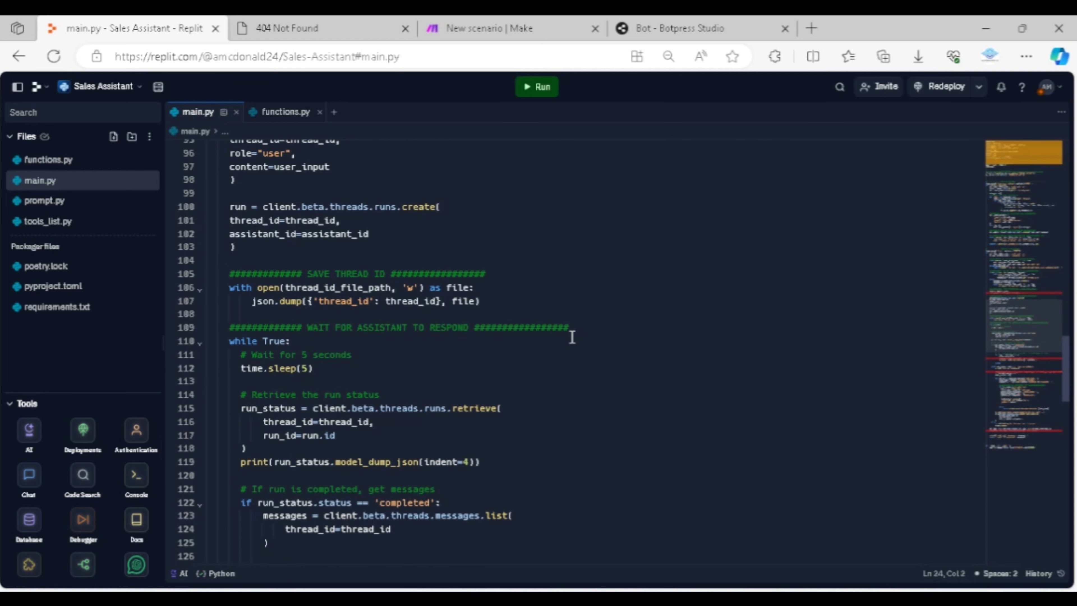
scroll(572, 337, "down", 1)
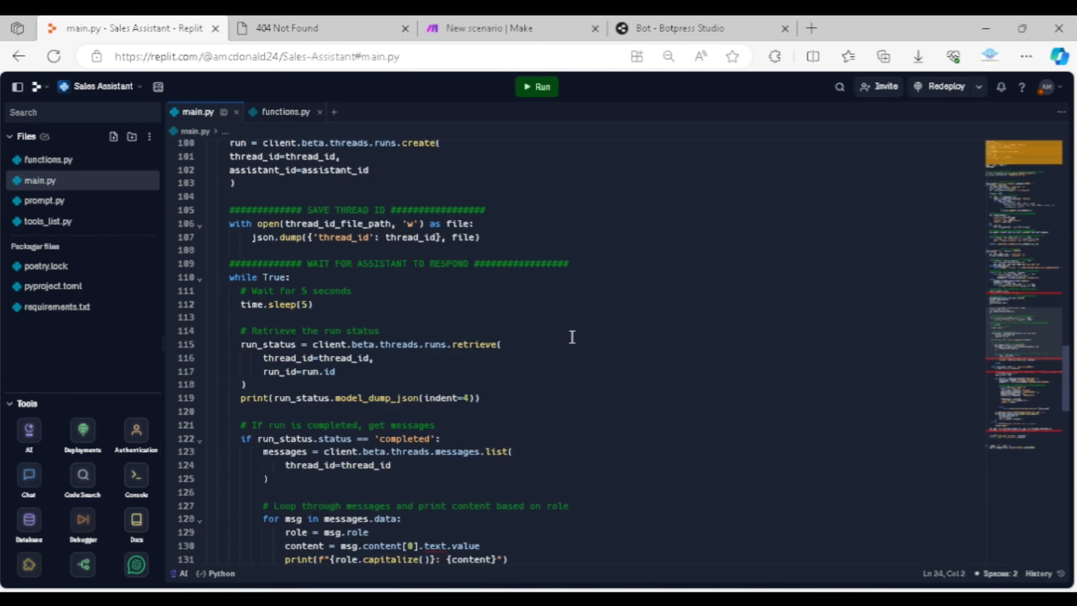
scroll(572, 337, "down", 1)
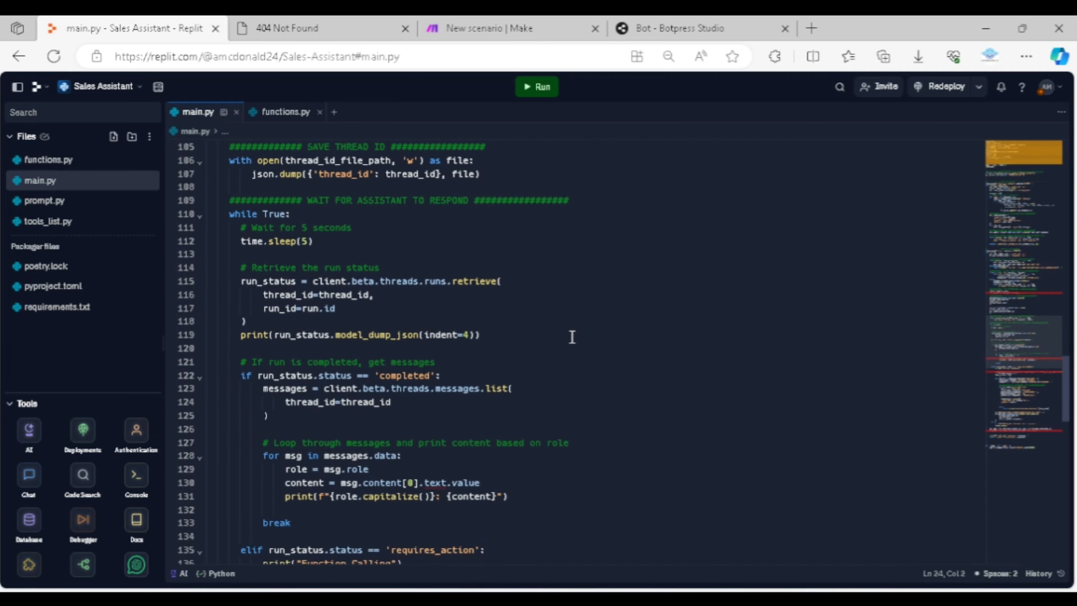
scroll(577, 341, "down", 1)
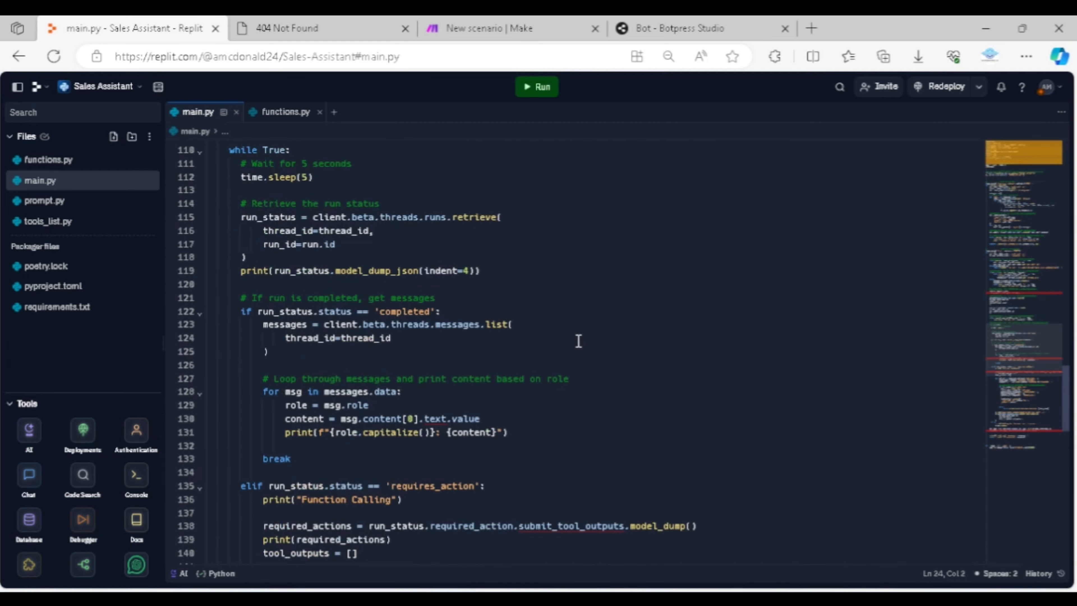
scroll(578, 341, "down", 1)
scroll(578, 341, "down", 1)
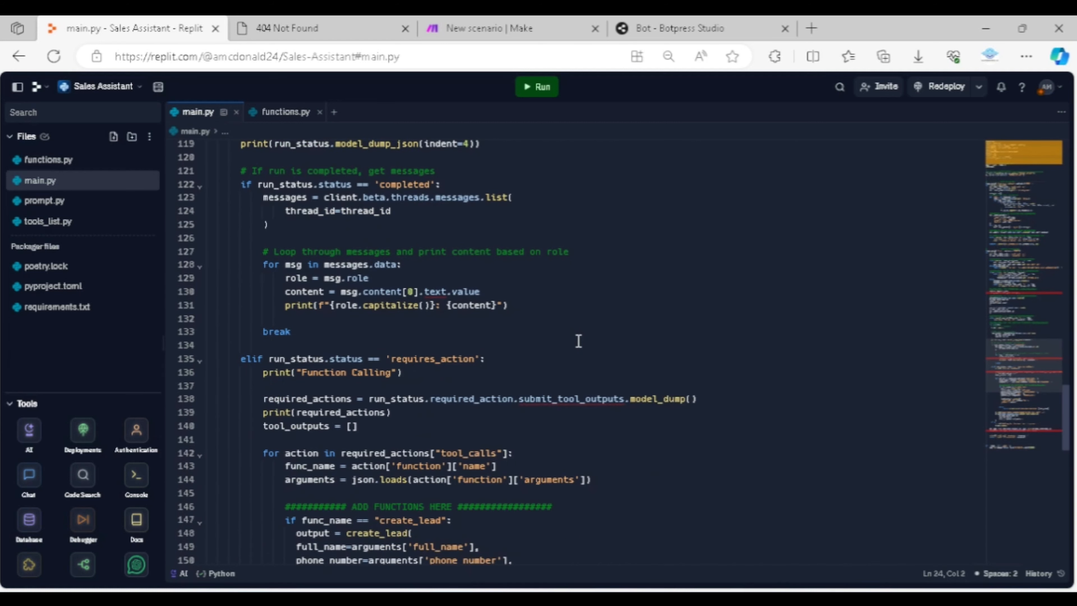
scroll(578, 342, "down", 2)
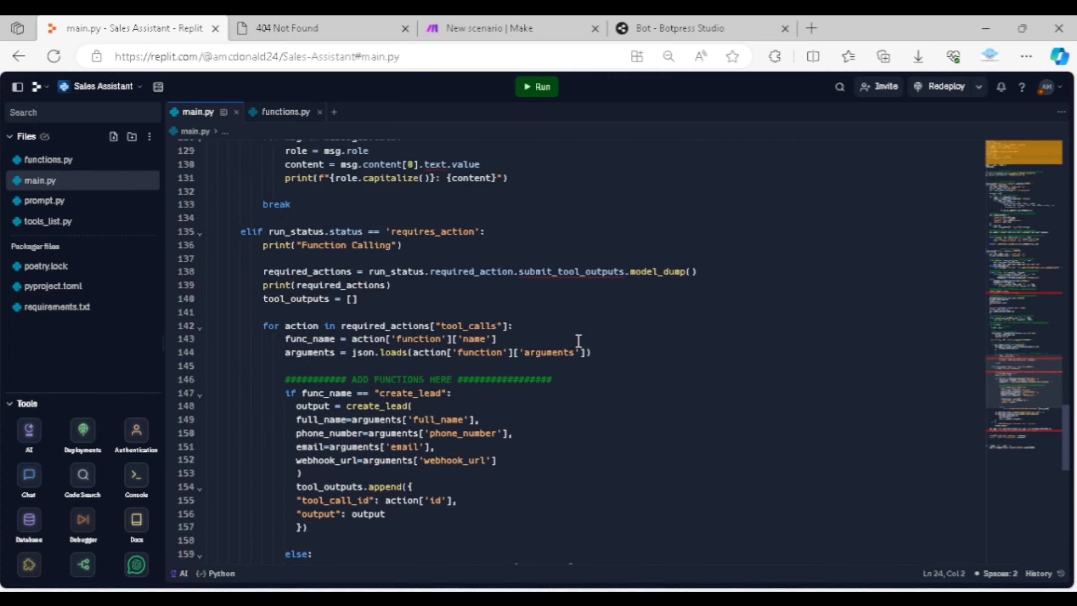
scroll(627, 384, "down", 1)
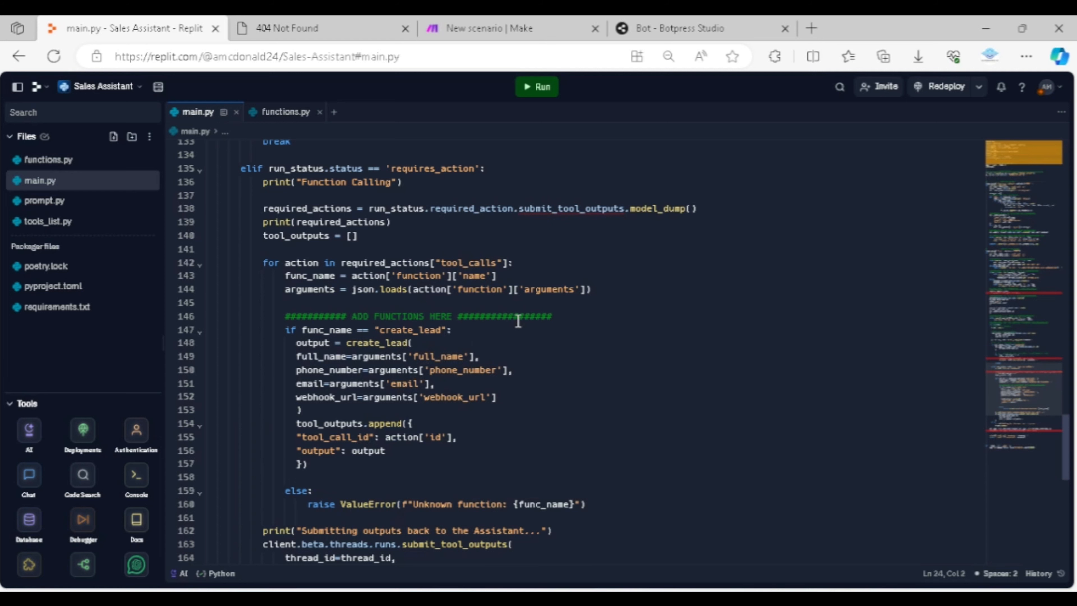
scroll(551, 329, "down", 1)
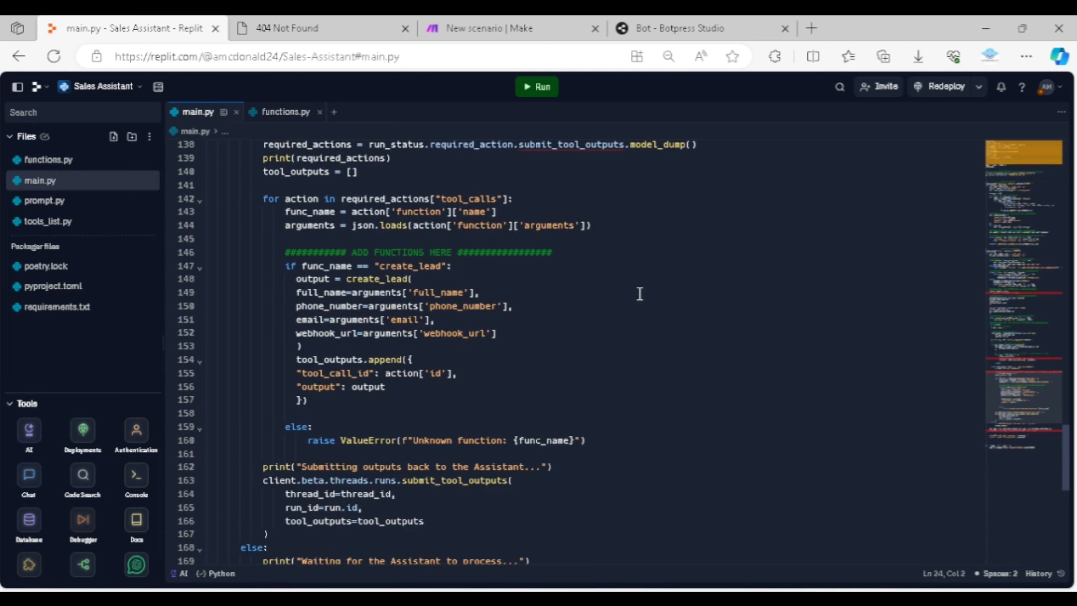
Examine the create_lead function in functions.py, including its parameters, webhook URL and request code
left_click(282, 112)
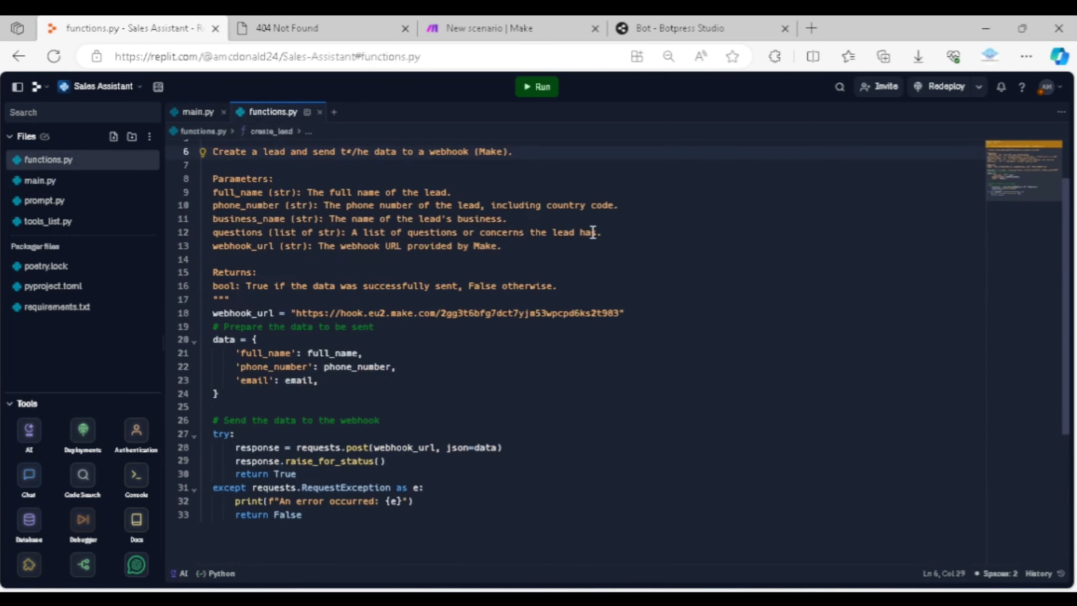
scroll(593, 233, "up", 1)
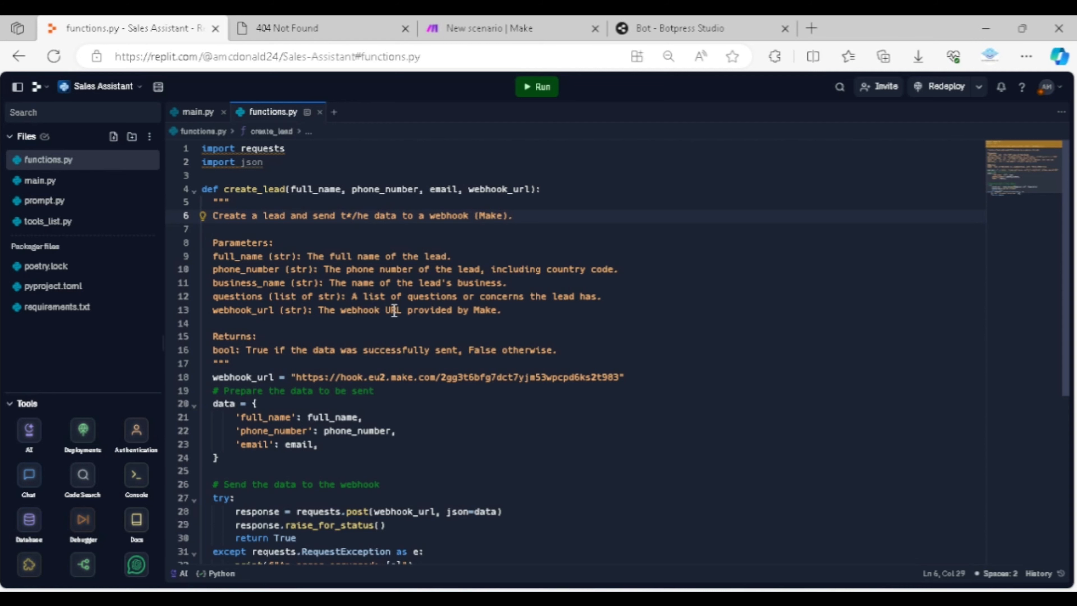
scroll(394, 311, "down", 2)
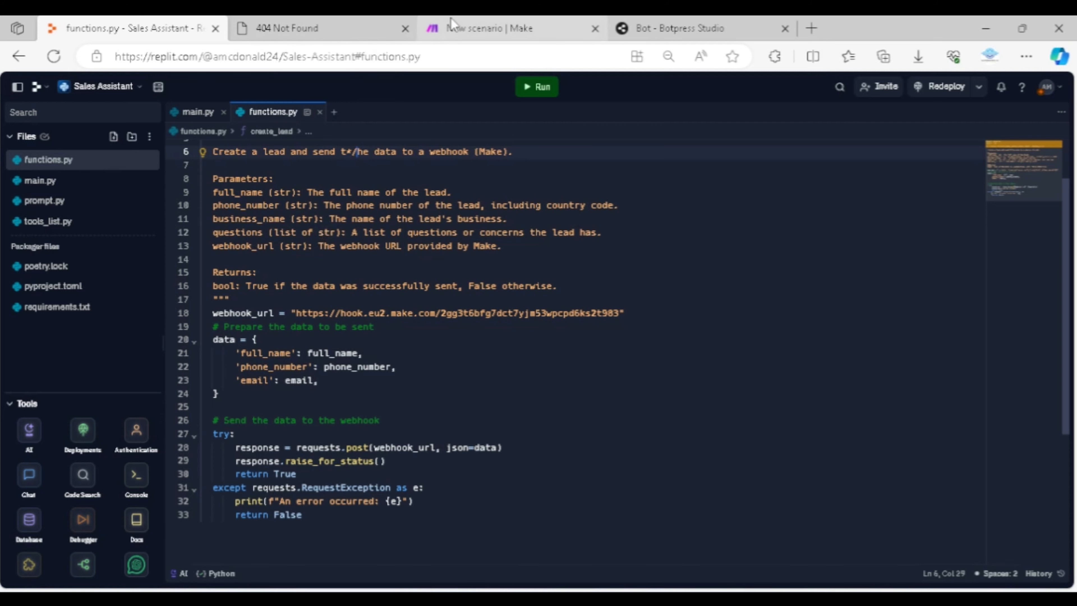
Switch to the new Make scenario and add a Webhooks module with the Custom webhook trigger
left_click(453, 26)
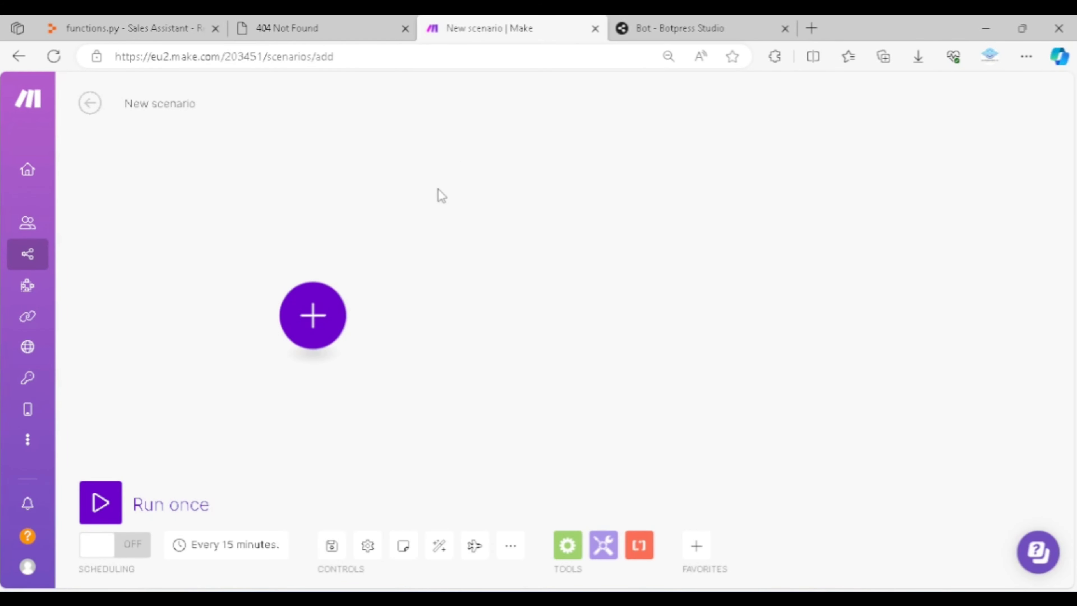
left_click(321, 331)
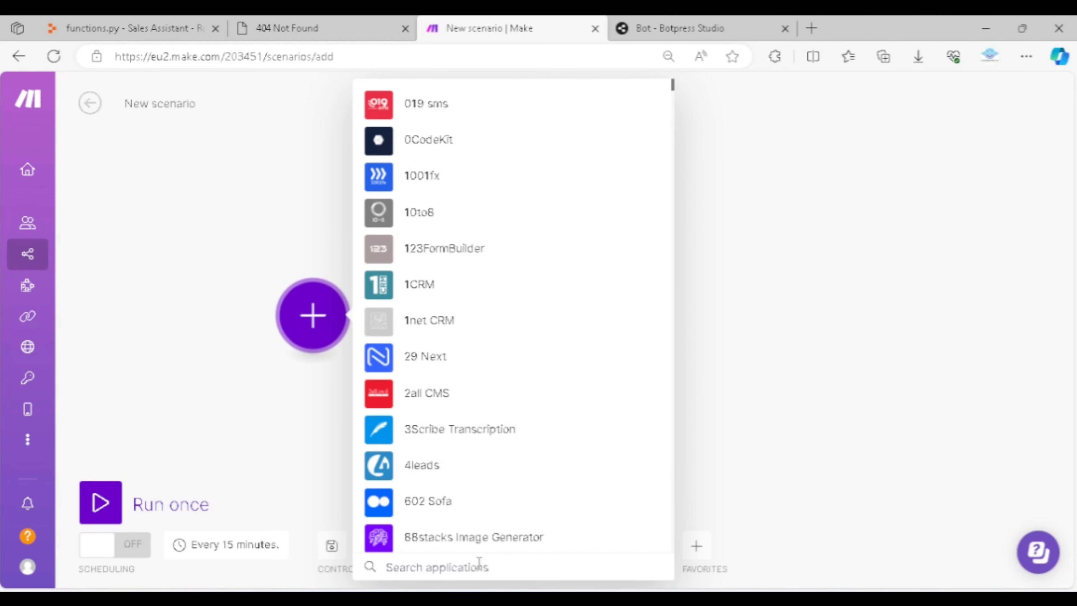
type("webhook")
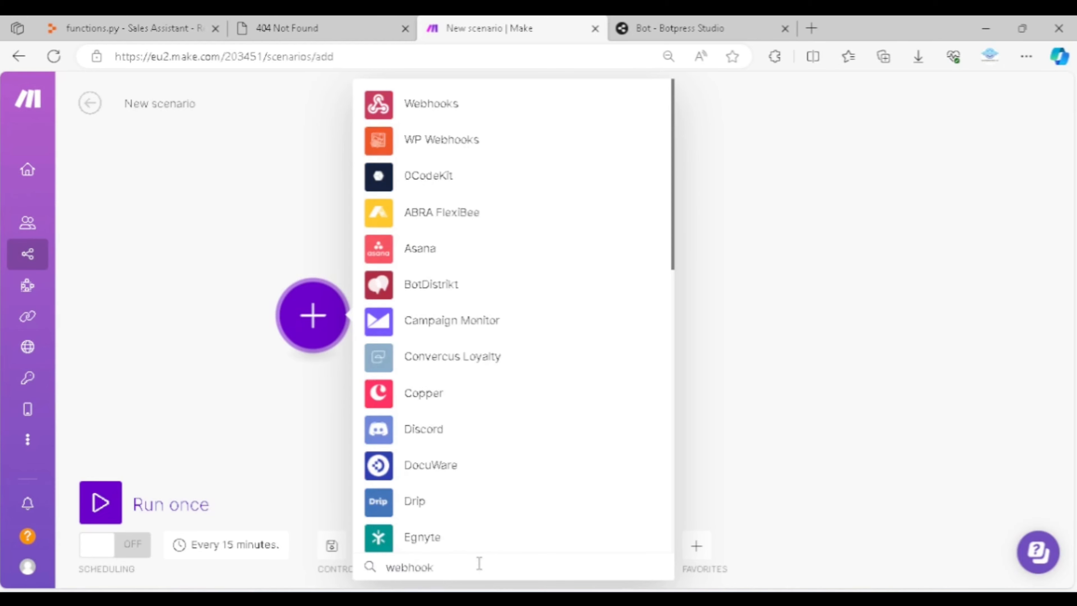
left_click(456, 114)
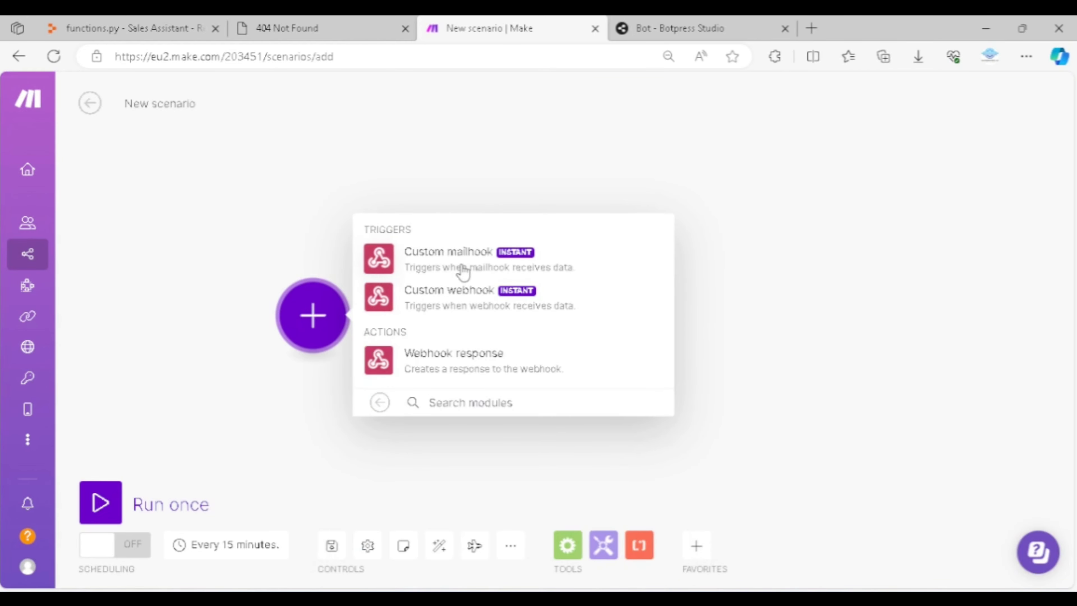
left_click(470, 297)
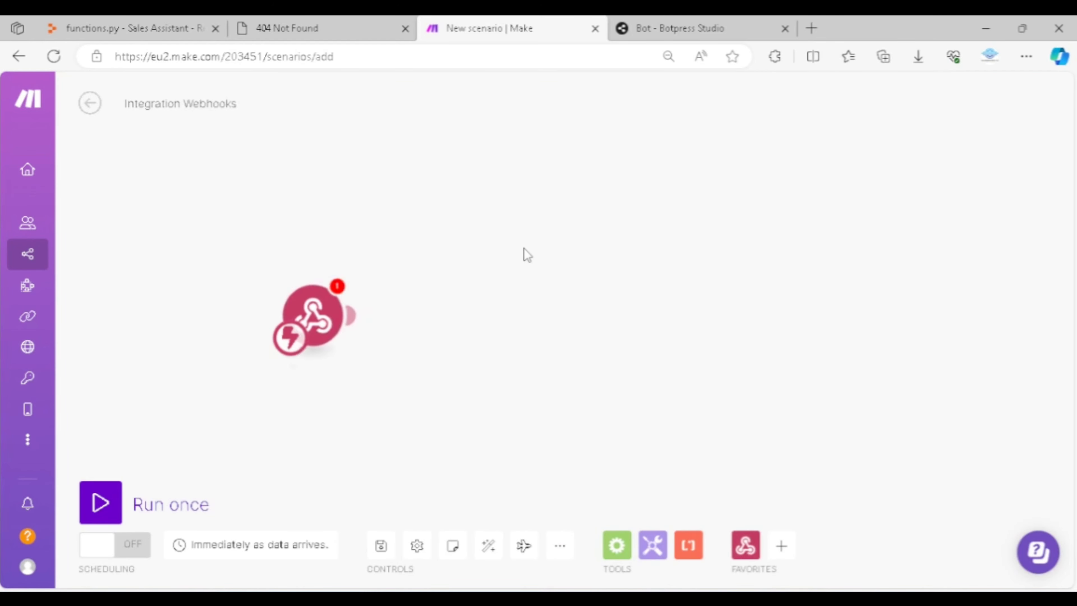
Create a new webhook for the trigger named "sales assistant GPT" and save it
left_click(474, 309)
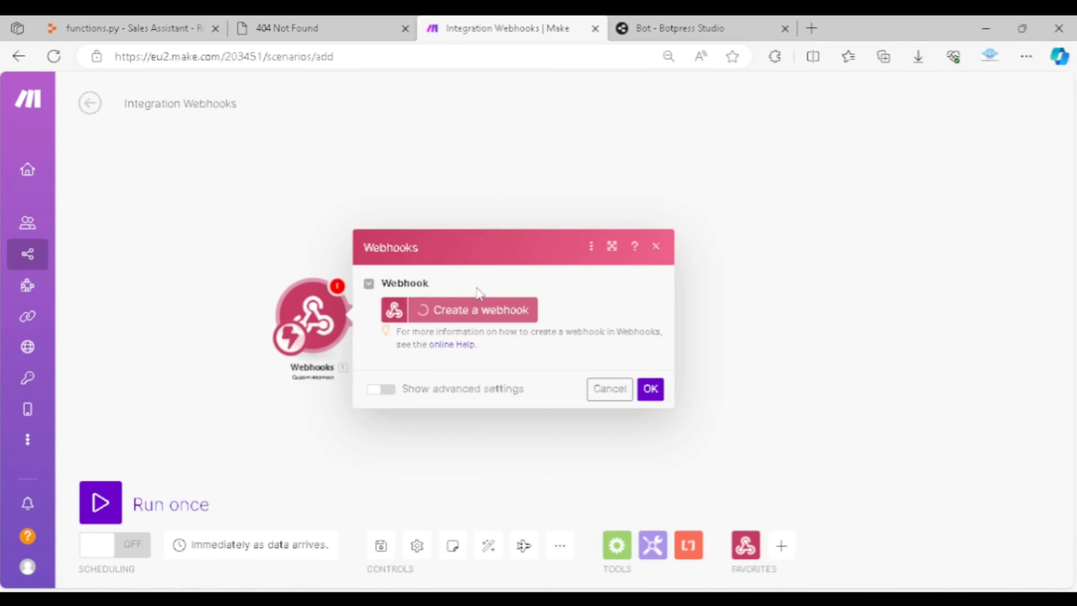
left_click(711, 254)
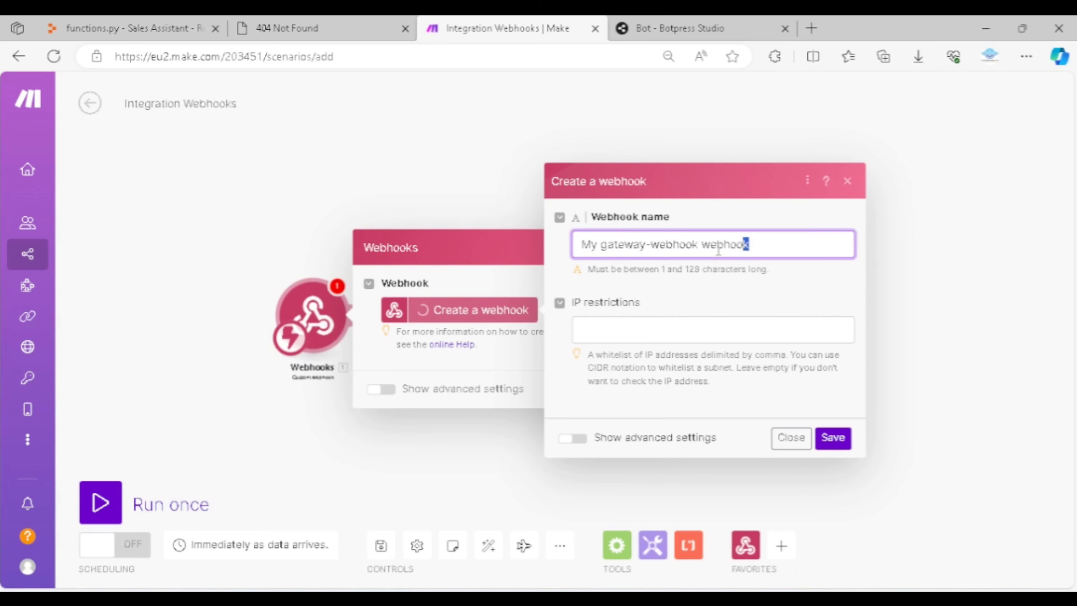
key("ctrl+a")
type("sales ")
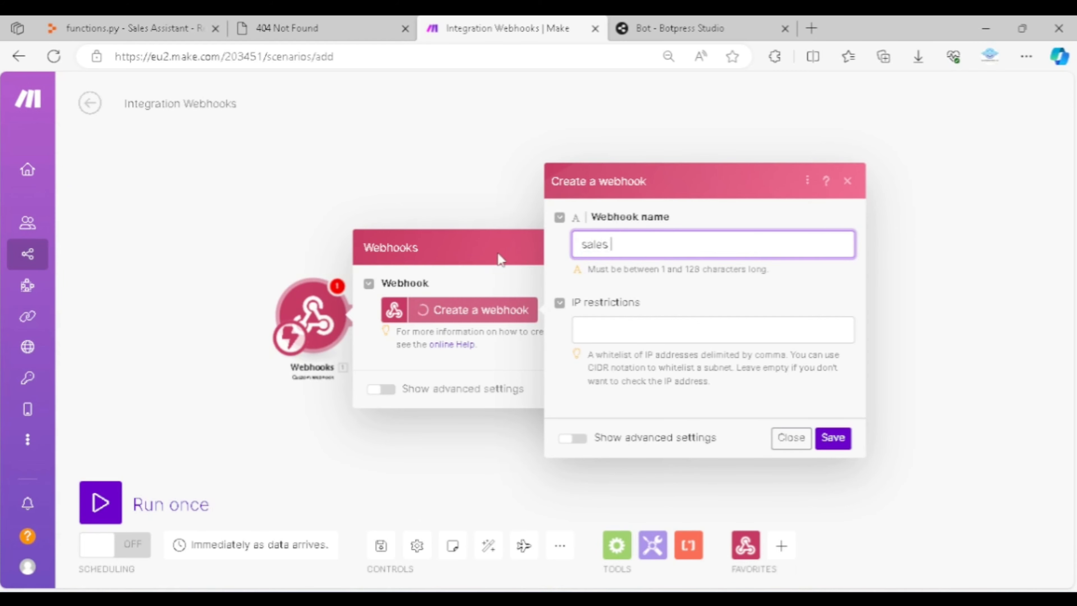
type("assistant GPT")
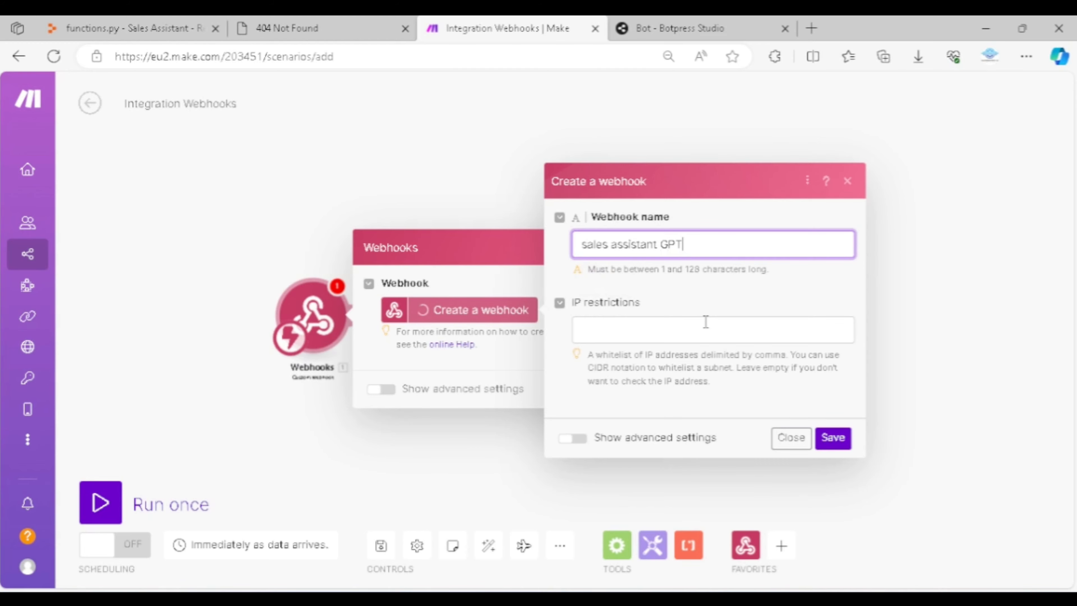
left_click(834, 443)
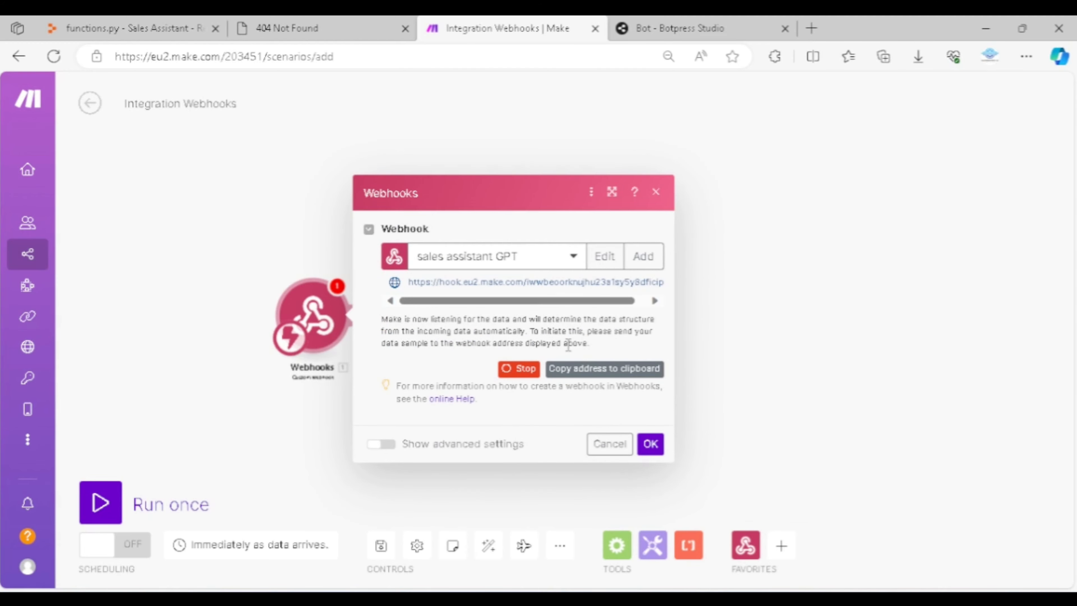
Copy the new webhook's address from Make and replace the webhook_url value in Replit's functions.py with it
left_click_drag(410, 287, 674, 310)
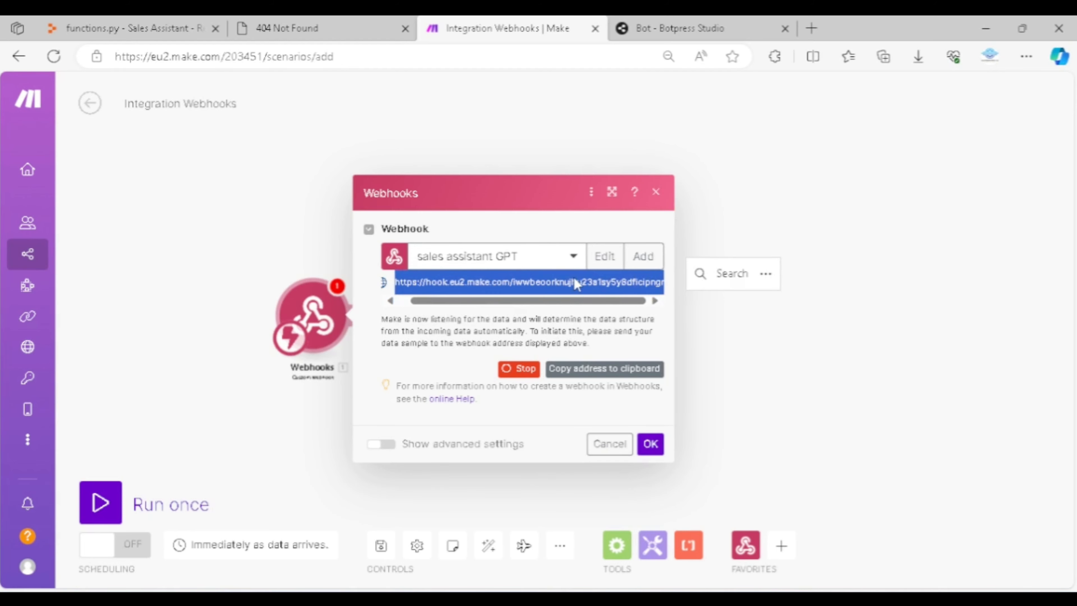
key("ctrl+c")
left_click(148, 28)
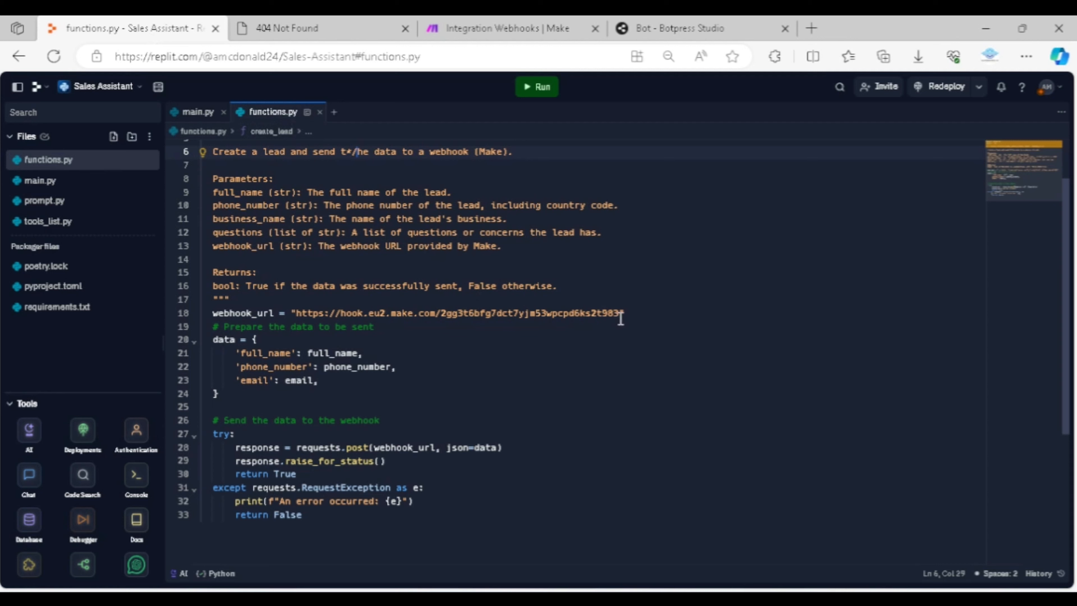
left_click_drag(620, 317, 300, 310)
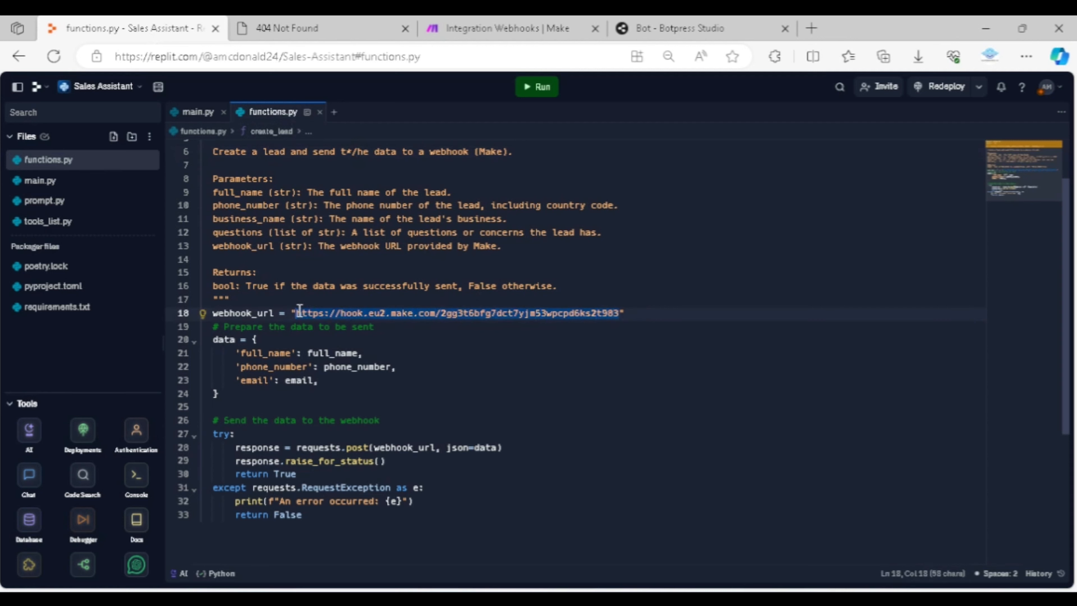
key("ctrl+v")
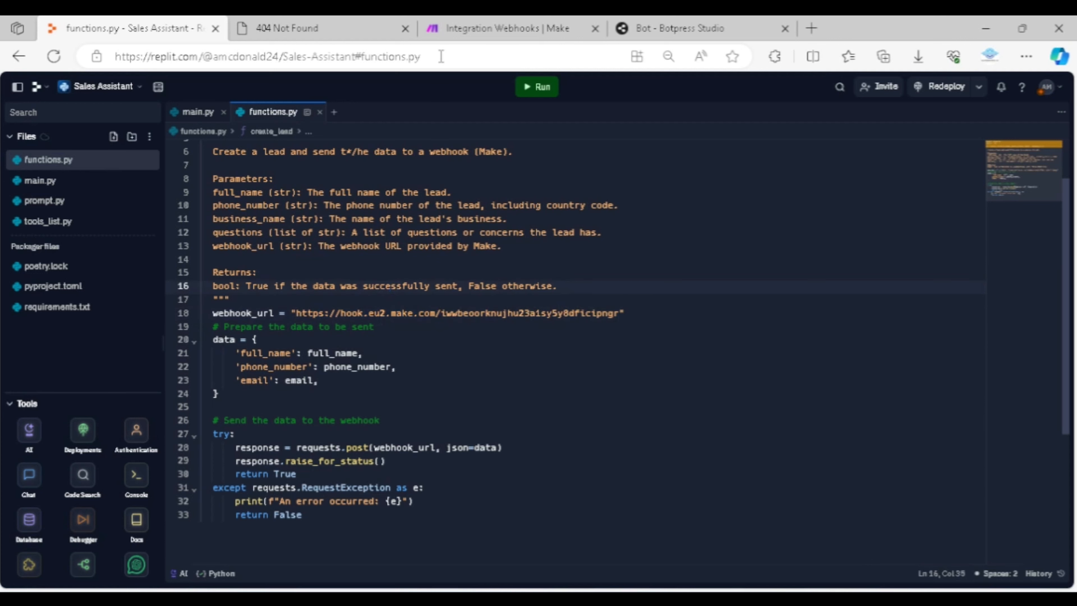
Run the Sales Assistant project in Replit and open its web preview in a new browser tab
left_click(465, 36)
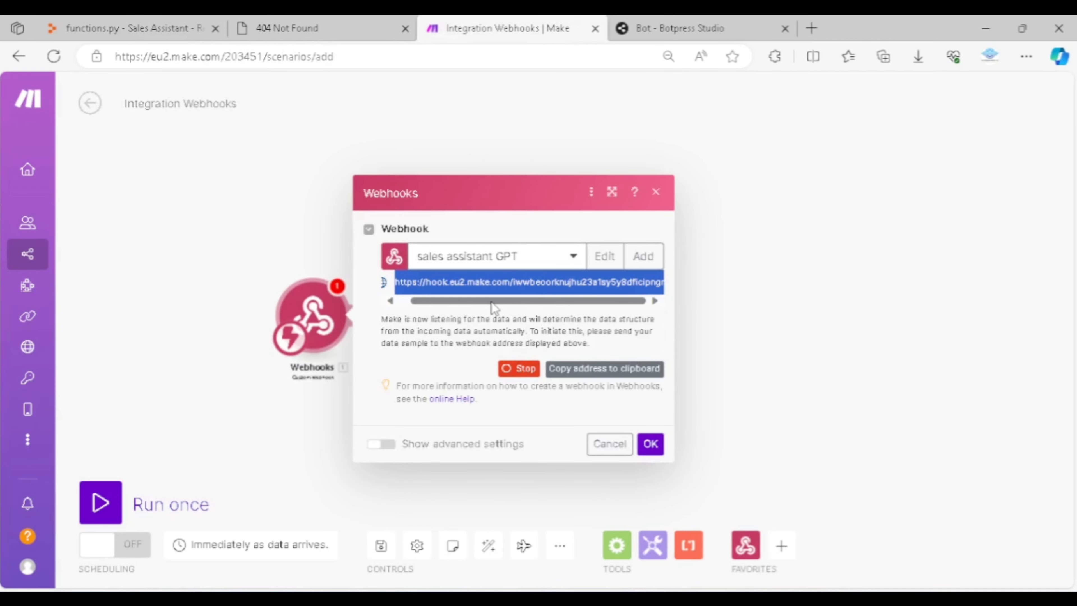
left_click(165, 33)
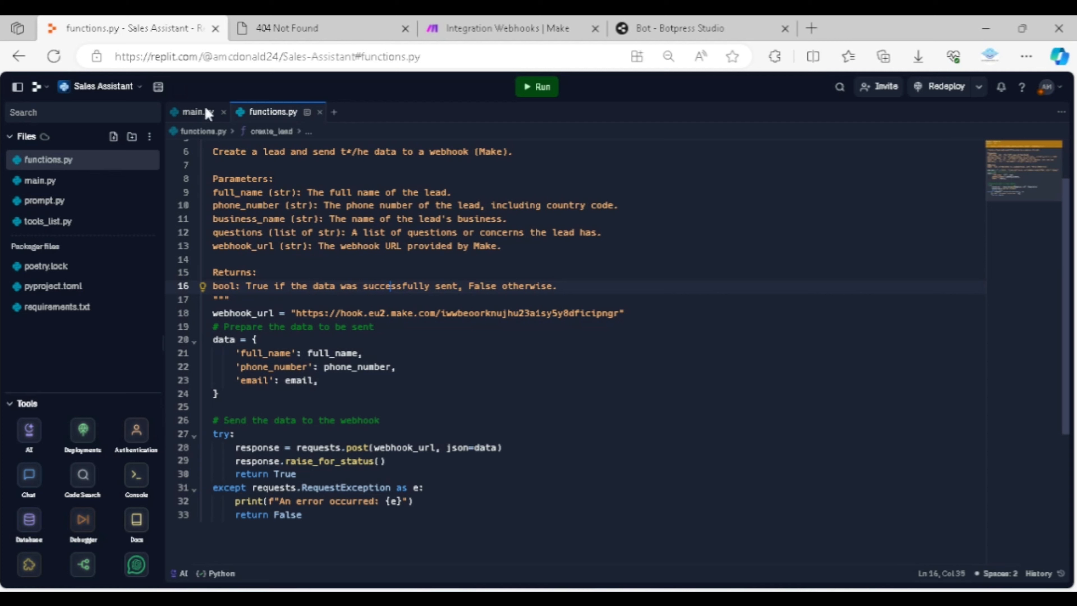
left_click(537, 87)
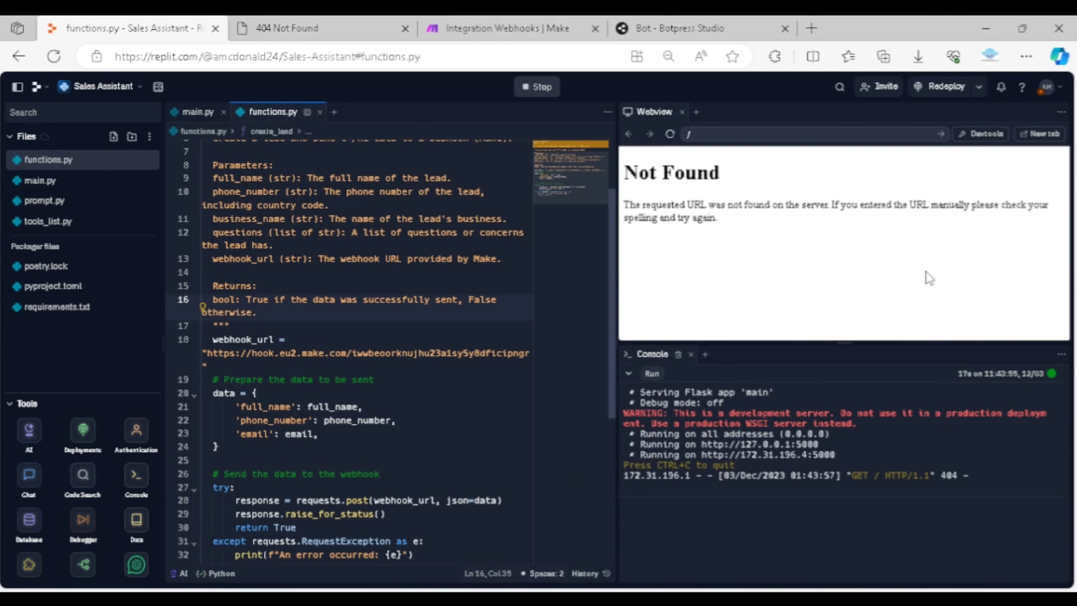
left_click(1038, 135)
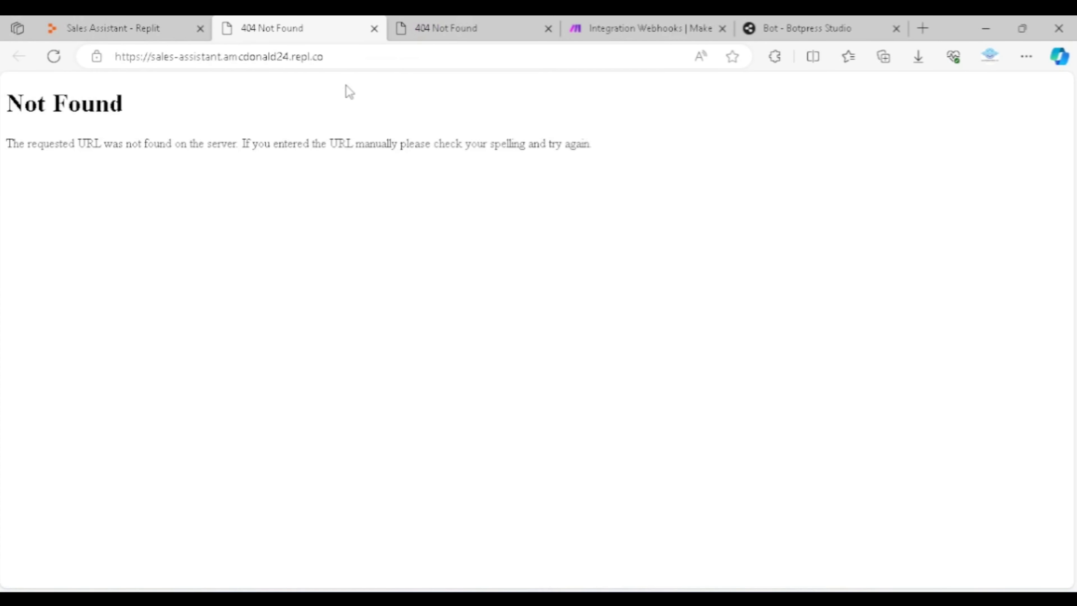
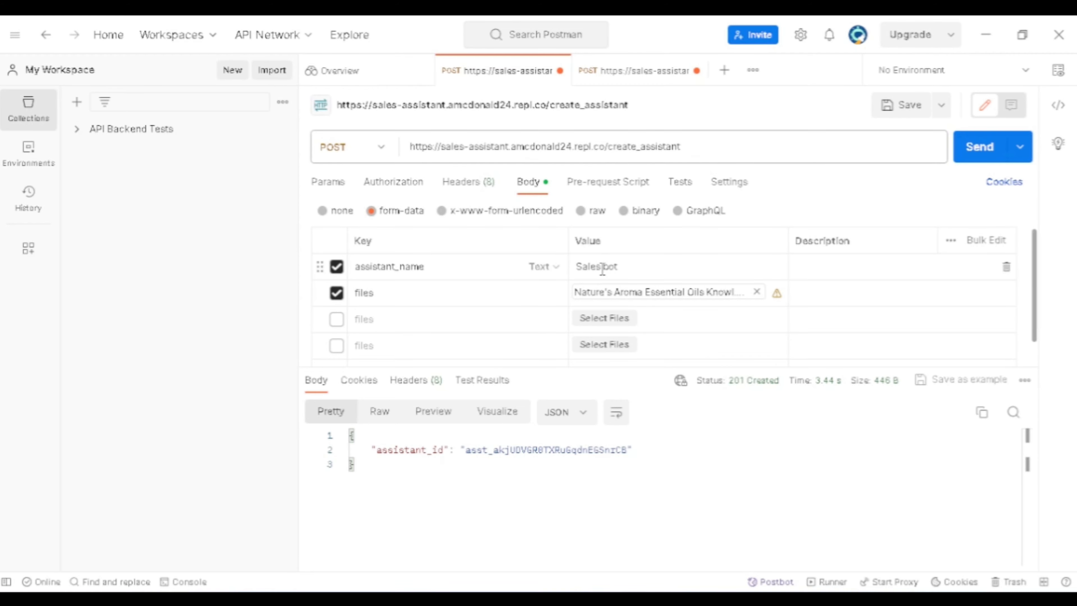
Send the create_assistant POST request in Postman, then switch to Replit and open assistant.json to check the stored assistant ID
left_click(613, 267)
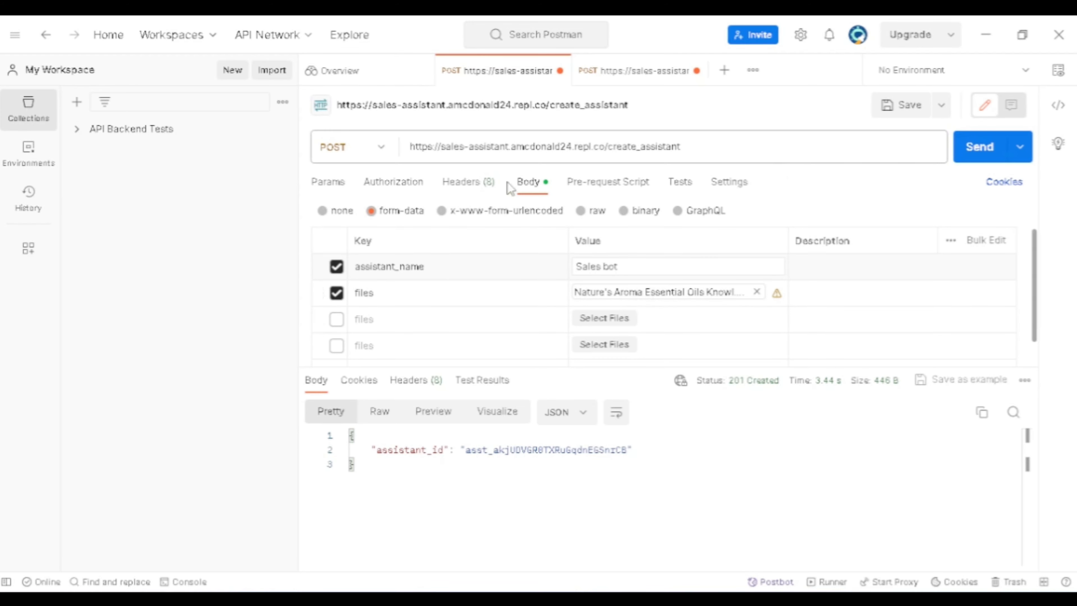
left_click(967, 166)
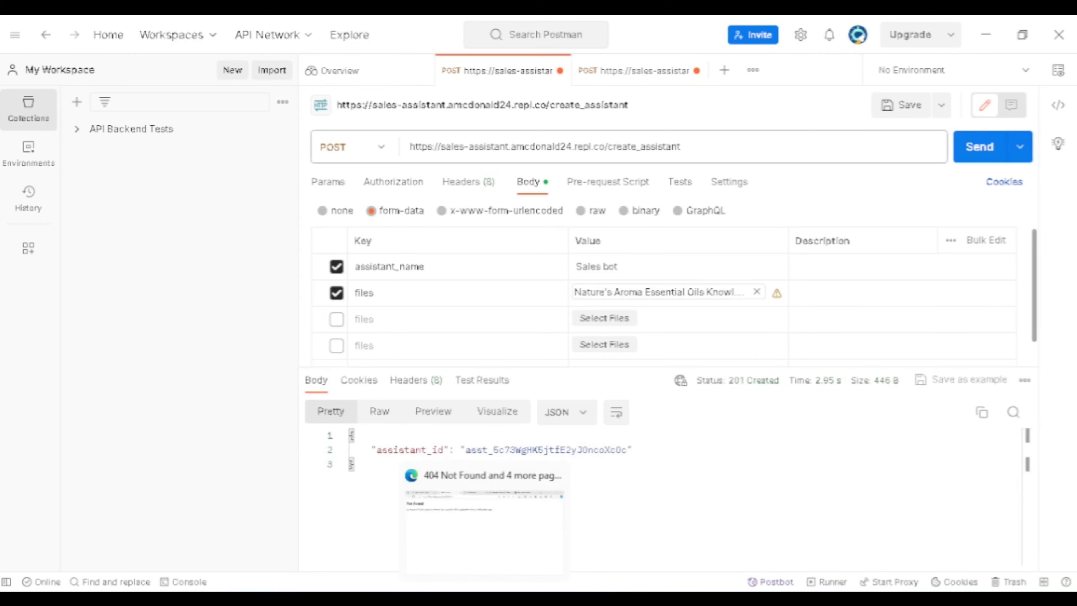
key("alt+Tab")
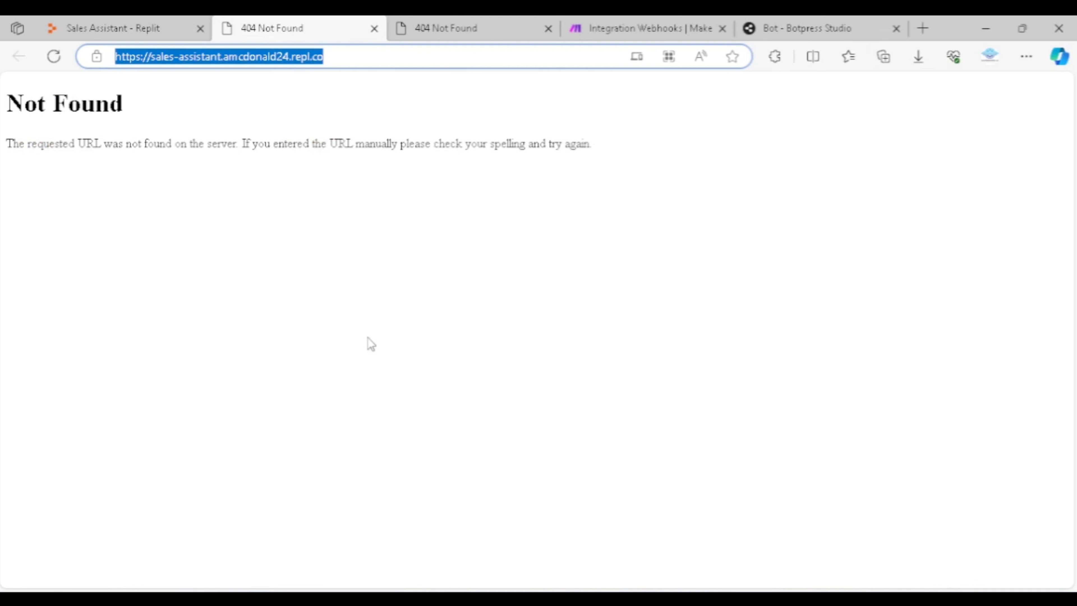
left_click(124, 30)
left_click(91, 163)
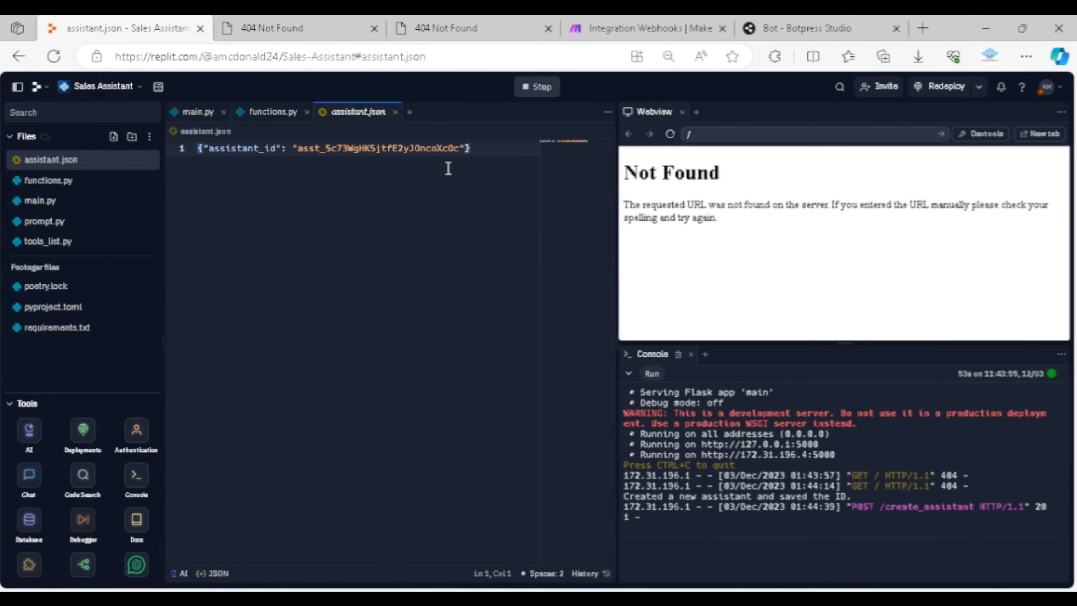
mouse_move(625, 599)
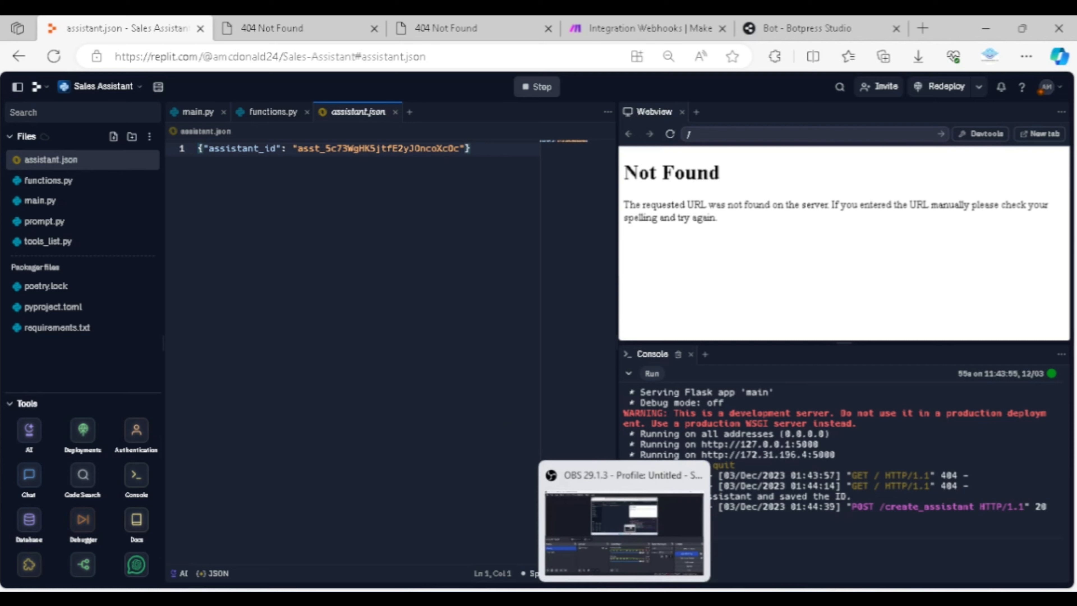
Switch back to Postman and open the POST request for the /chat endpoint
key("alt+Tab")
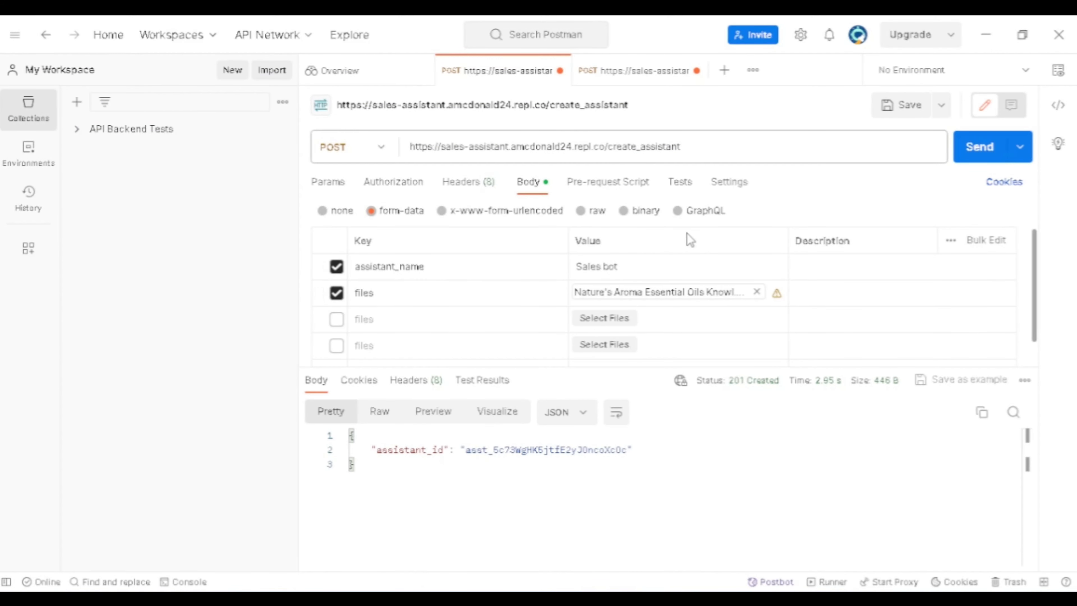
left_click(609, 81)
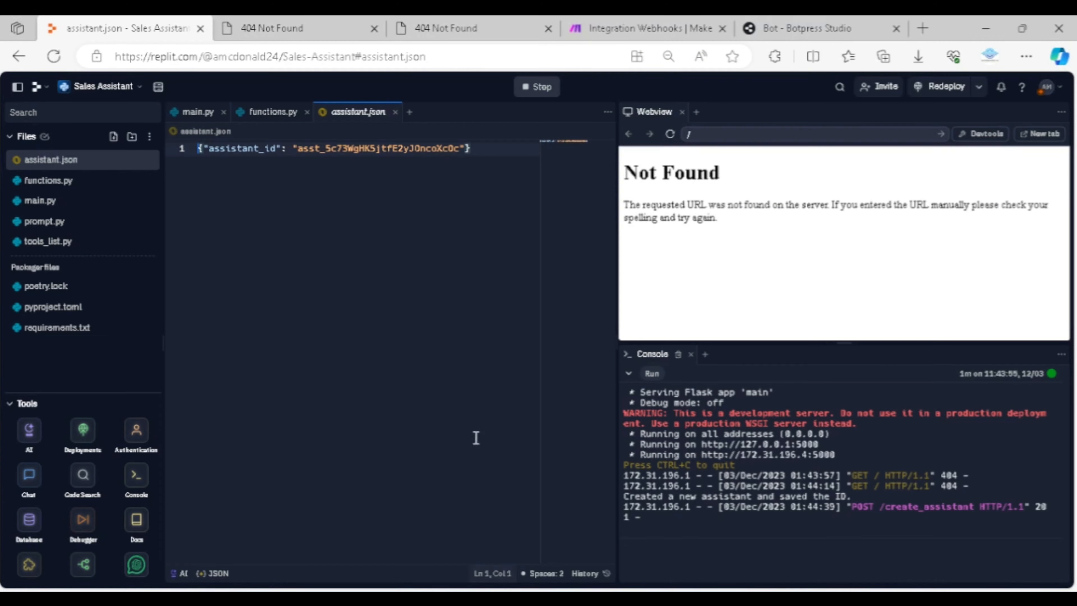
Switch to the browser, close the two 404 Not Found pages, and check the sales assistant GPT webhook in Make
left_click(529, 244)
left_click(371, 30)
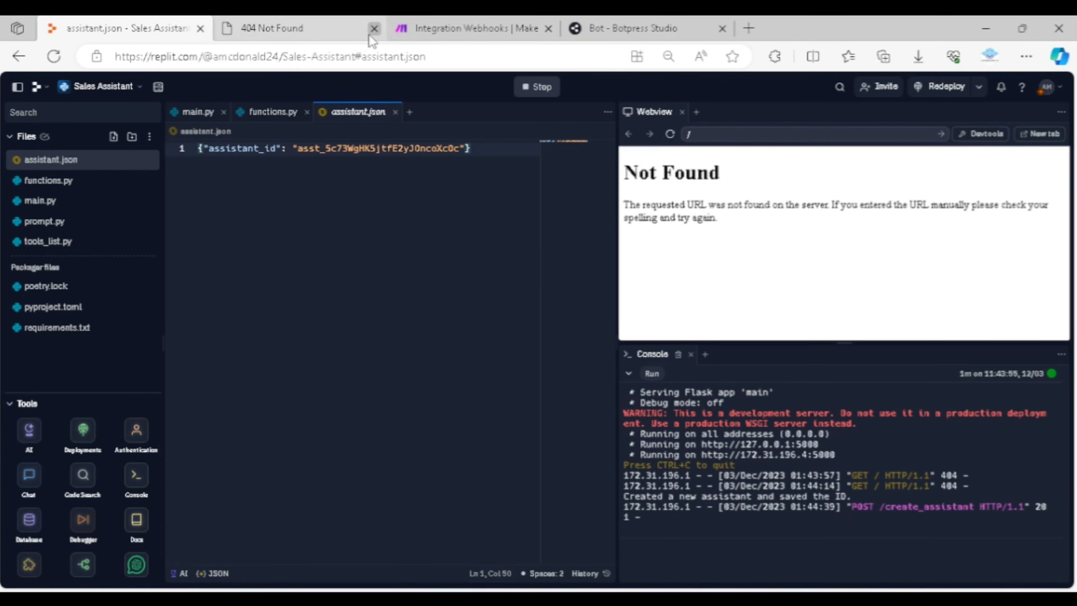
left_click(372, 30)
left_click(303, 30)
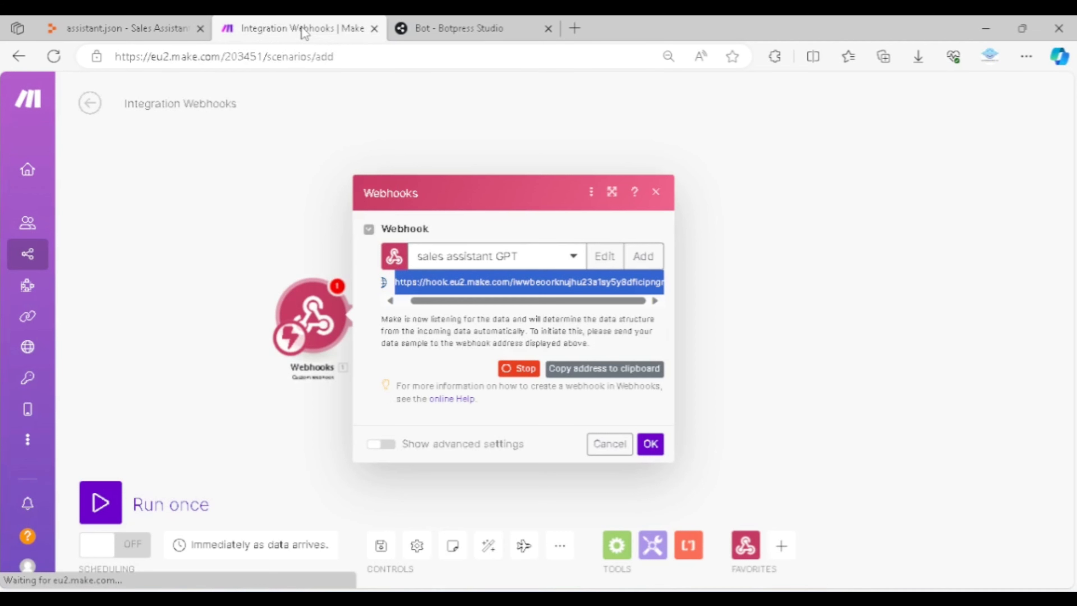
left_click(165, 31)
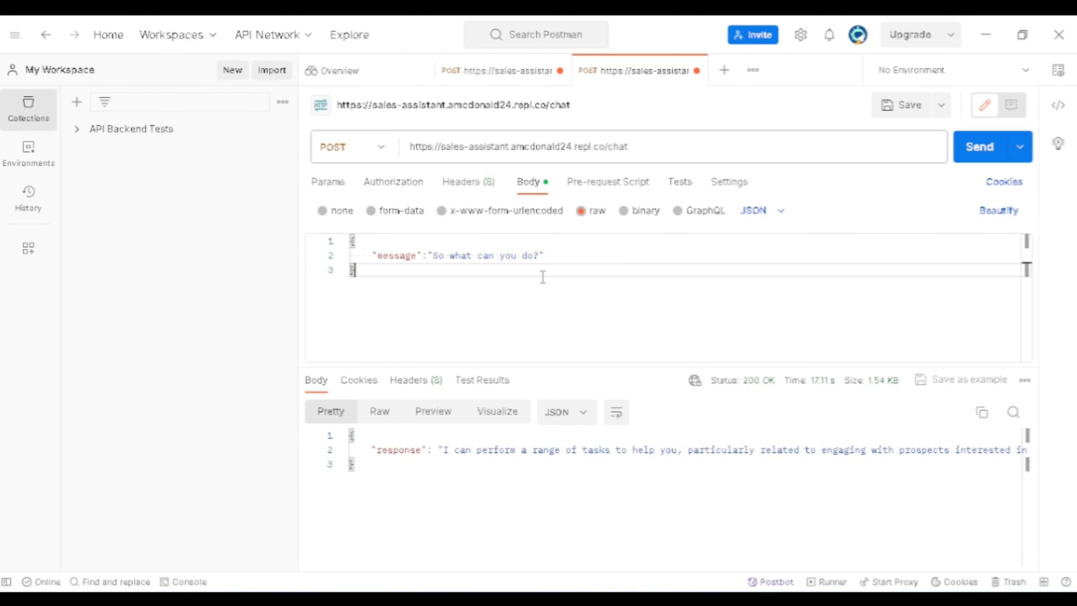
Replace the message value in Postman's /chat request with a sample lead's full name, phone number and e-mail, and send it
left_click_drag(540, 256, 432, 255)
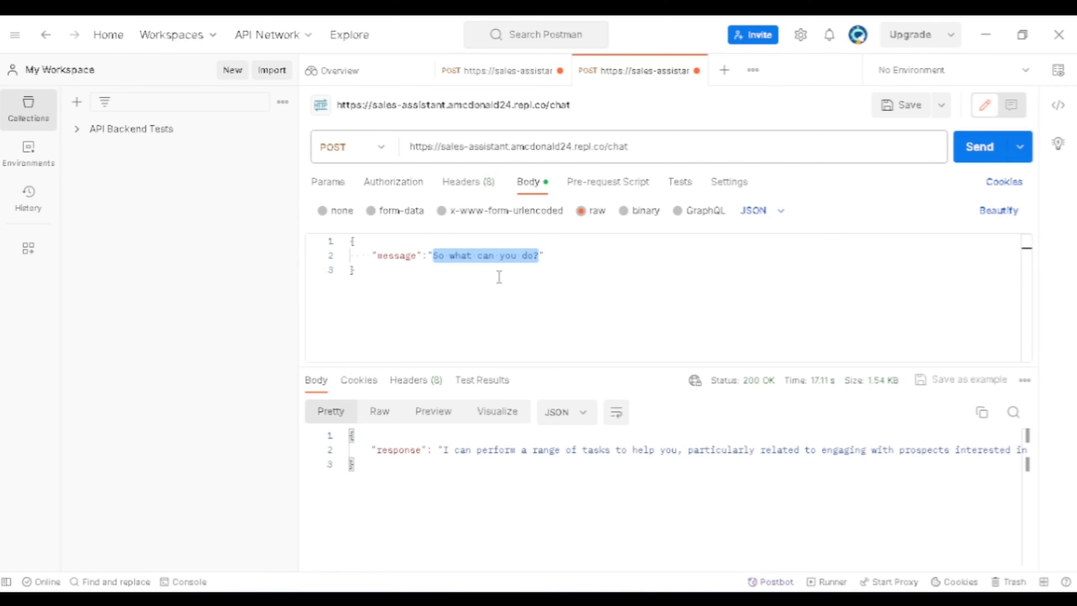
type("Jane Smith, 54485568. test@test.com")
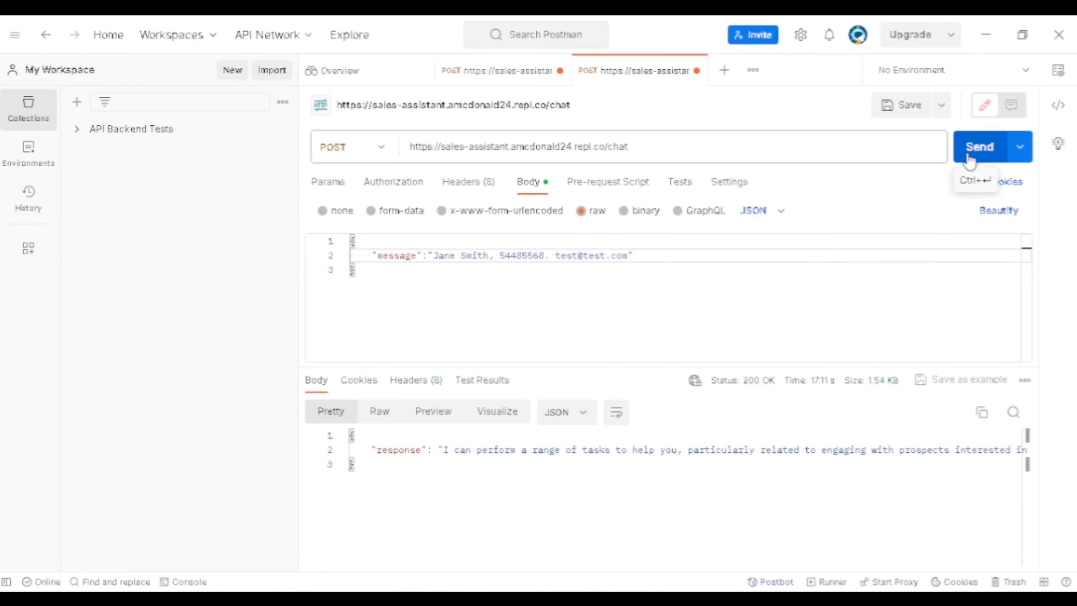
left_click(970, 160)
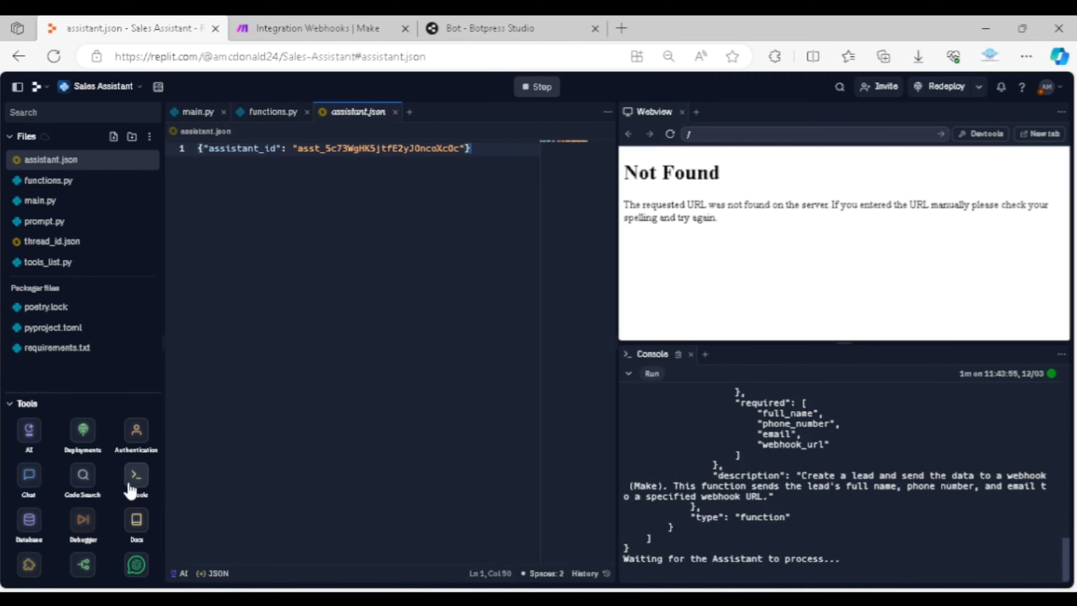
Move Replit's Console into the editor pane, close the Webview, and examine the output of the create_lead function call
left_click_drag(664, 359, 425, 114)
left_click(682, 112)
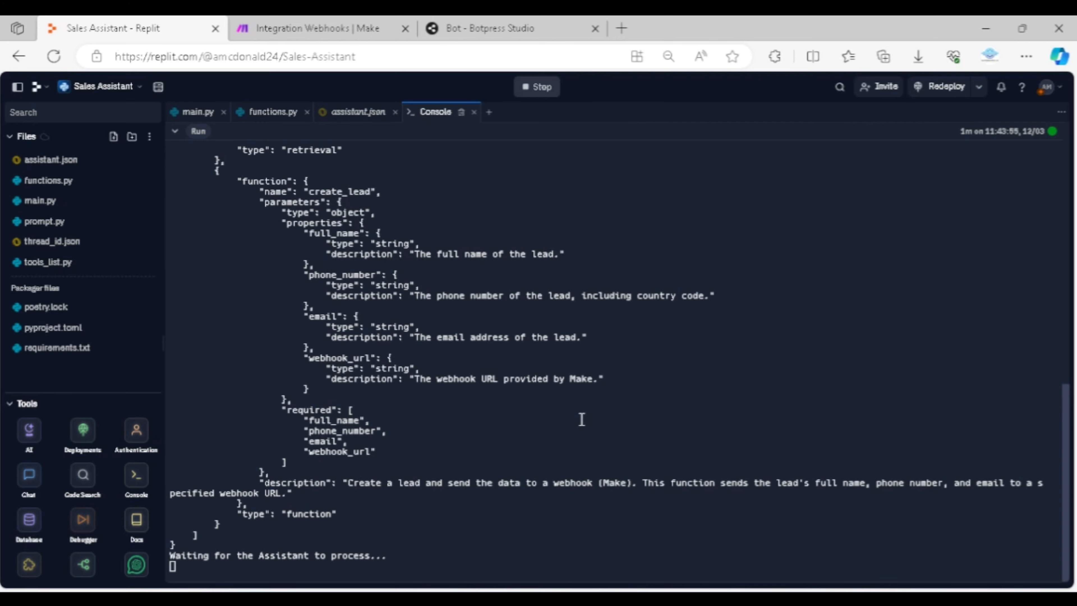
scroll(578, 418, "up", 5)
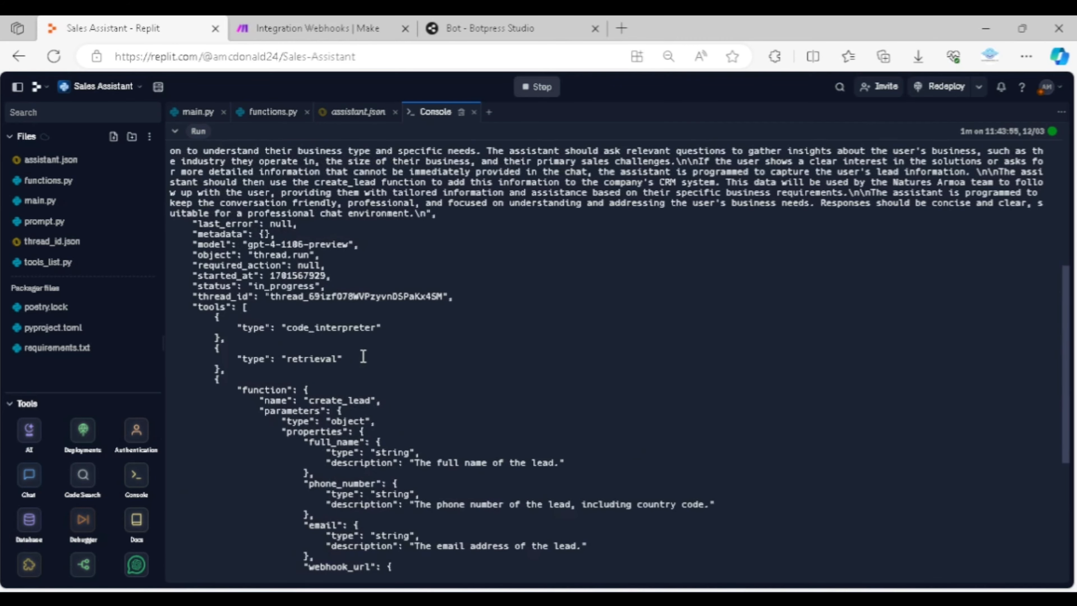
scroll(364, 356, "up", 3)
scroll(389, 331, "down", 10)
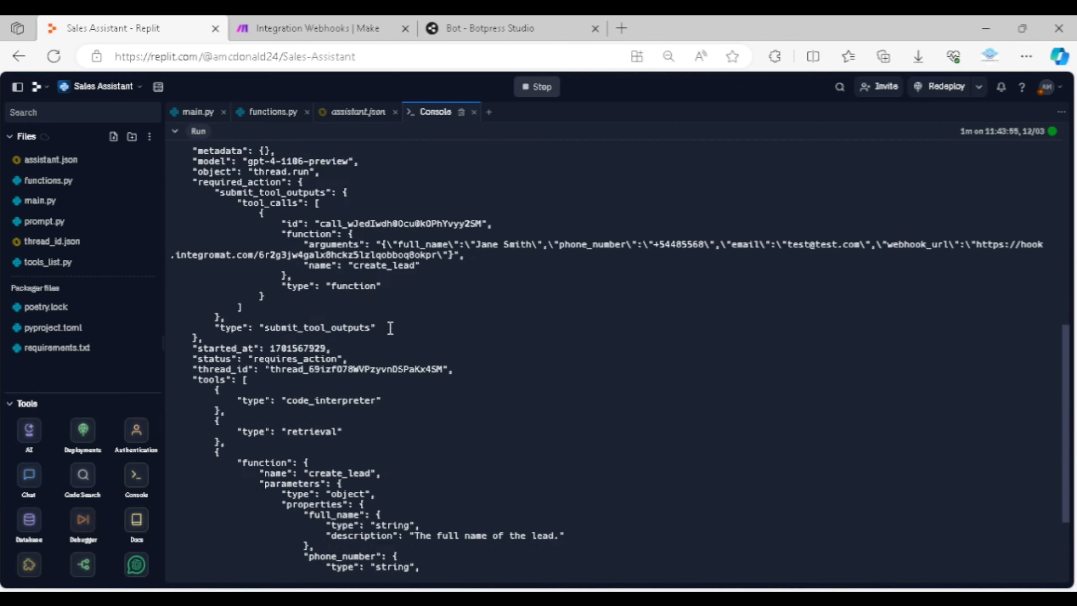
scroll(392, 328, "down", 5)
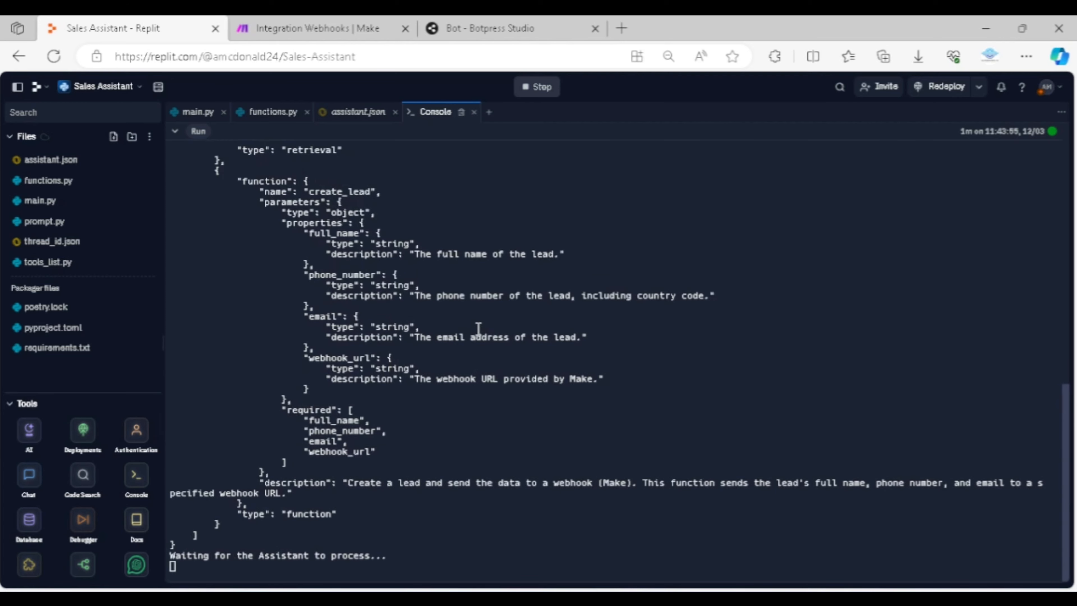
scroll(343, 324, "up", 5)
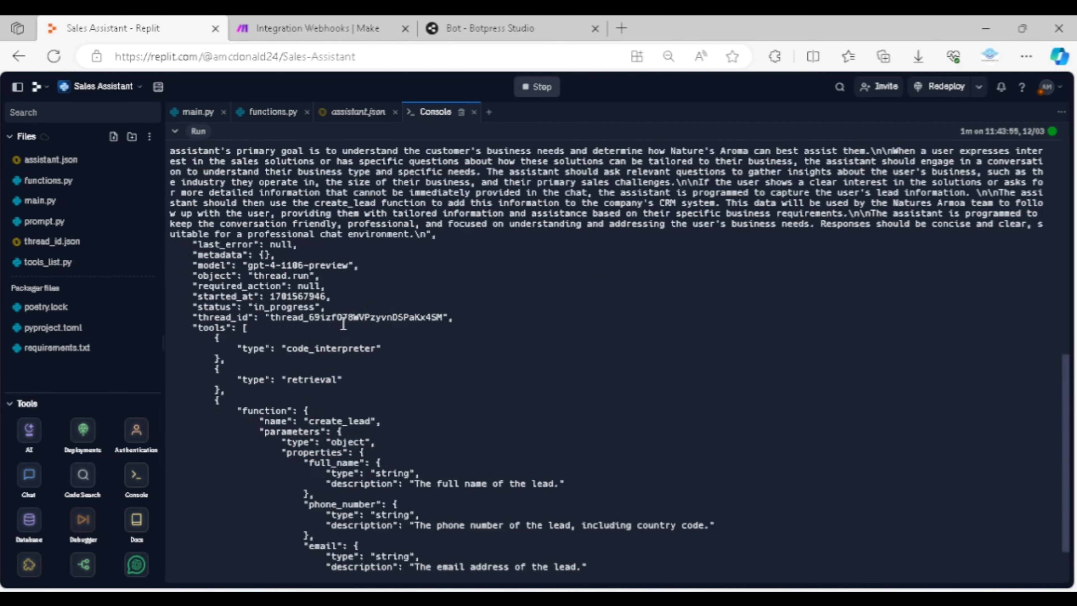
scroll(360, 311, "down", 5)
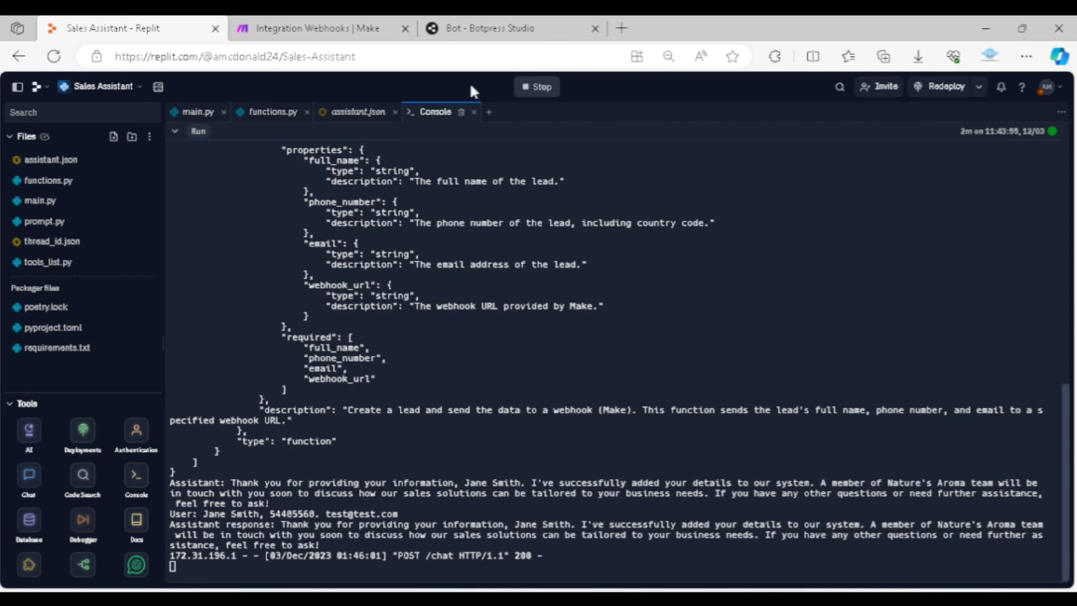
Confirm the webhook's settings in Make and connect a Google Sheets module with the Add a Row action after it
left_click(340, 29)
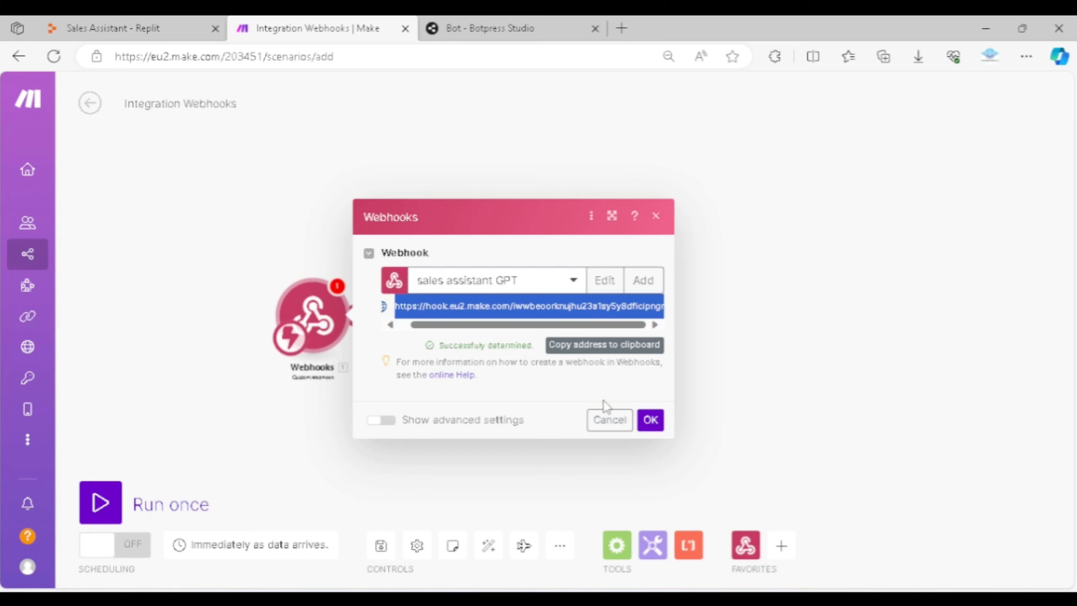
left_click(650, 421)
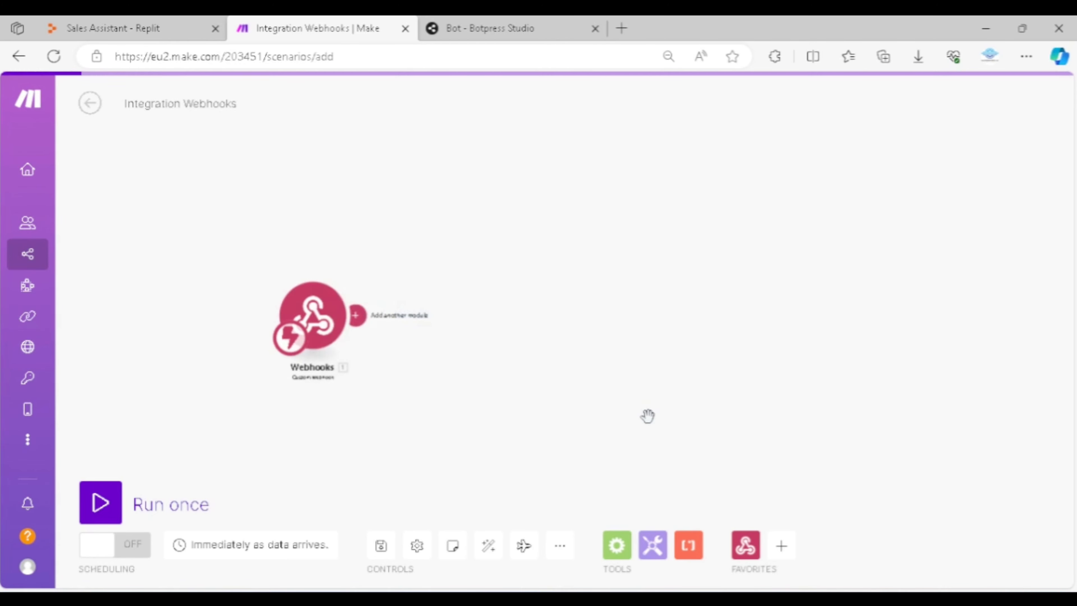
left_click(357, 315)
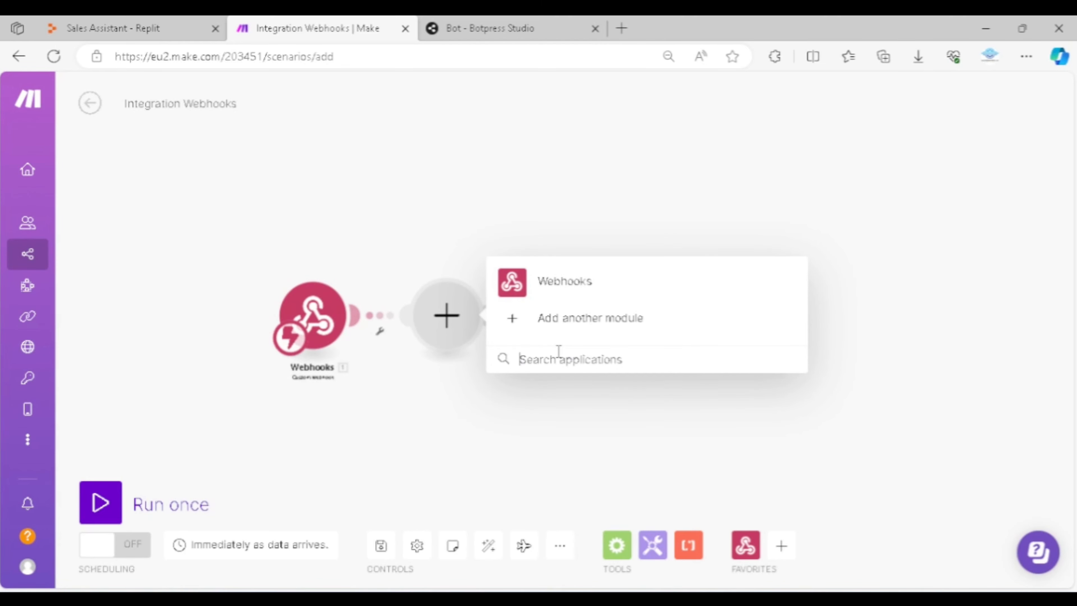
type("google")
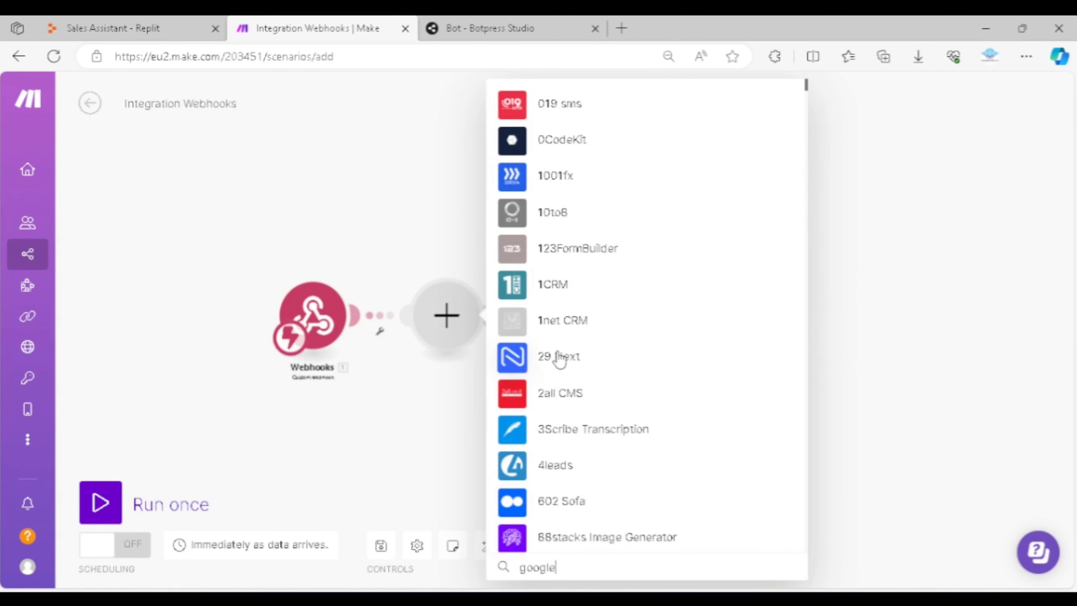
type(" sheet")
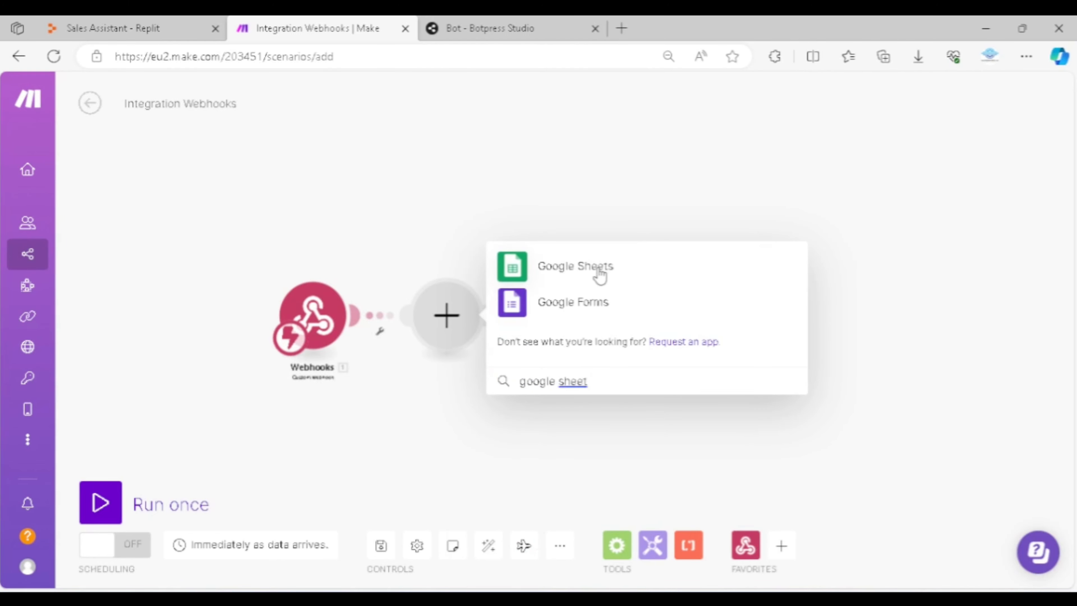
left_click(594, 271)
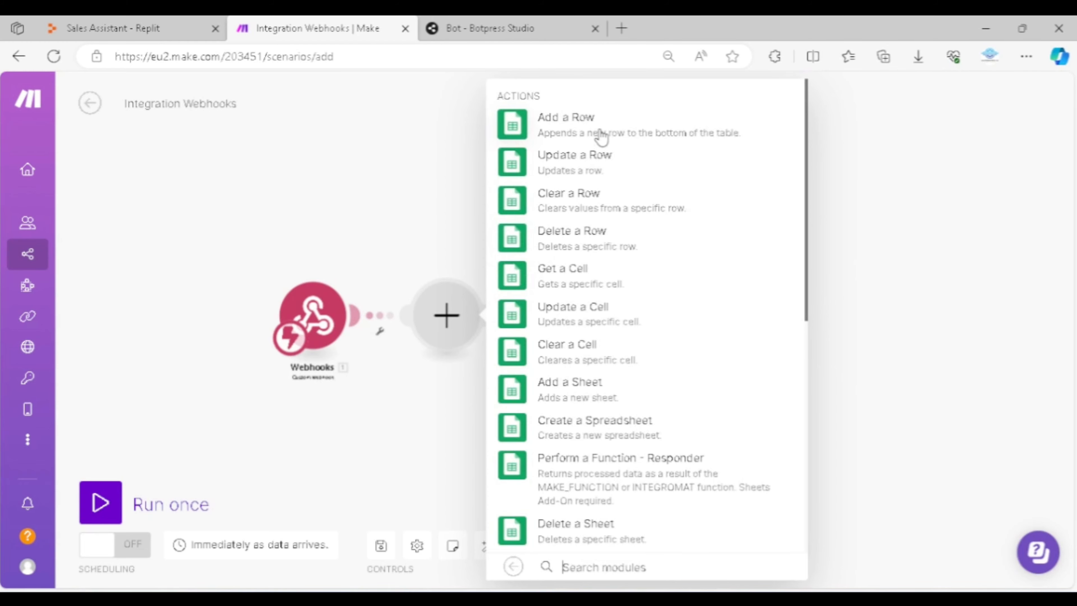
left_click(630, 140)
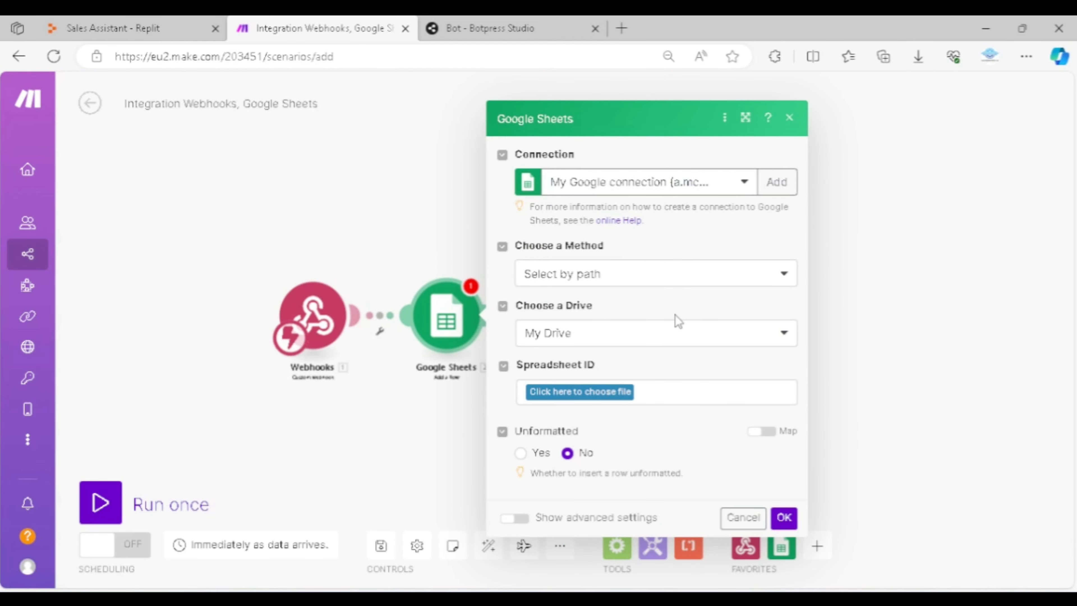
Set the Google Sheets module to use the New Customer Lead spreadsheet from My Drive and its Sheet1 sheet
left_click(661, 273)
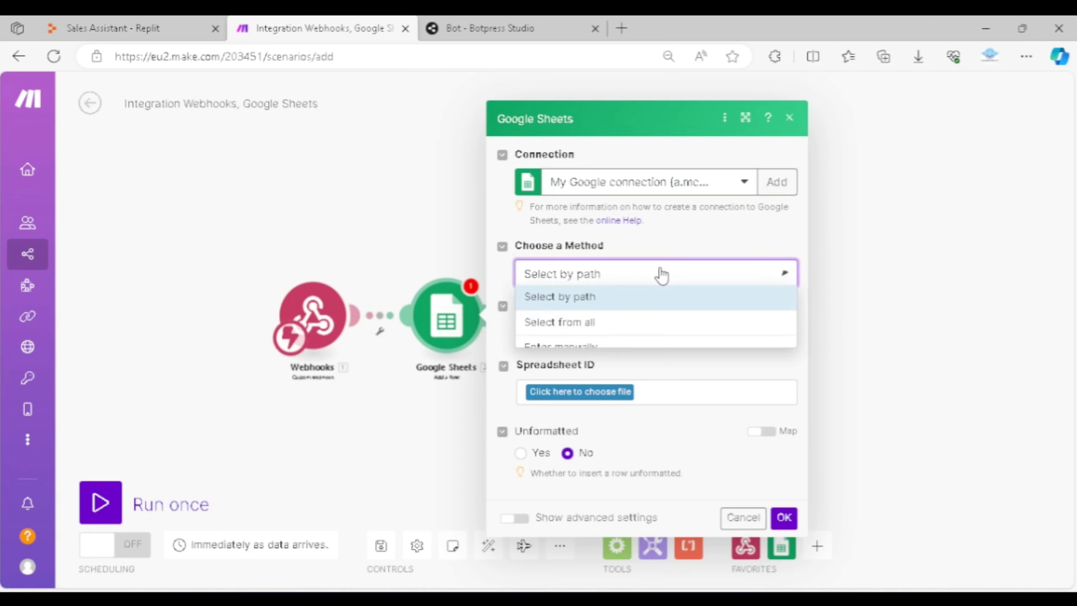
left_click(680, 249)
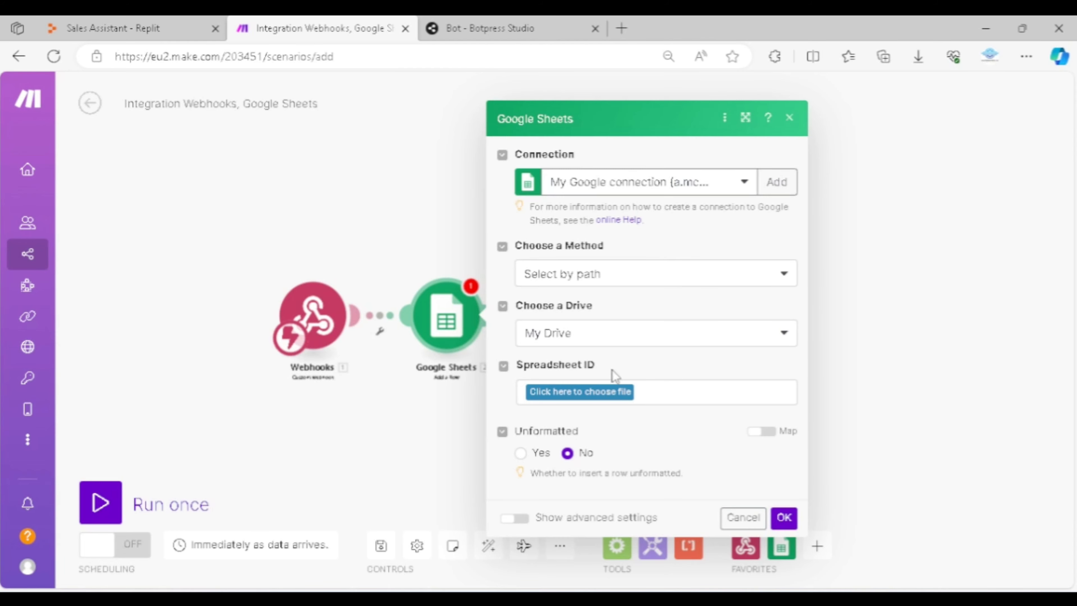
left_click(600, 392)
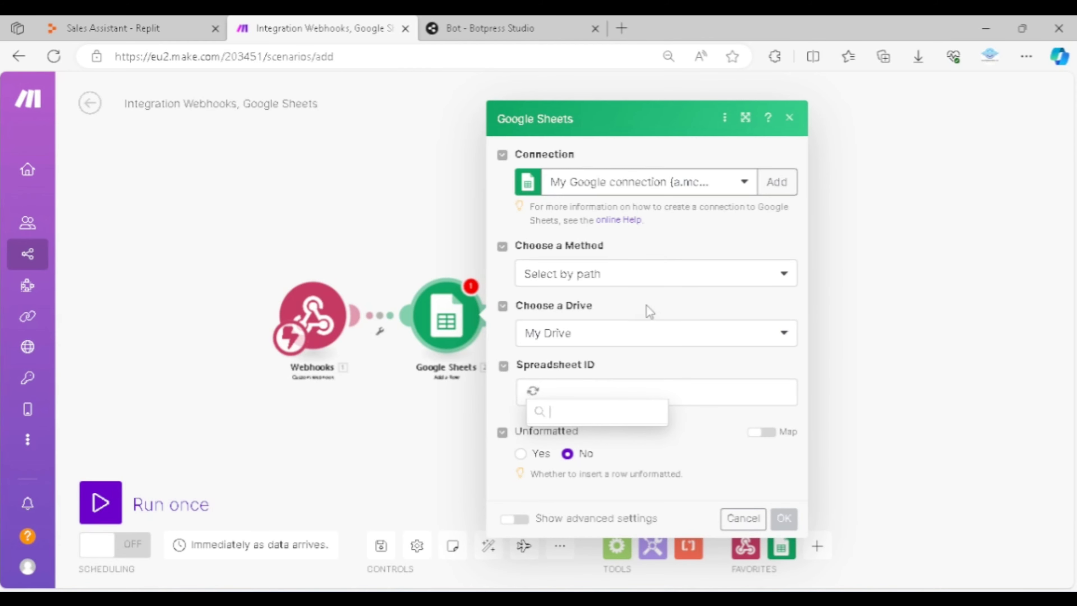
scroll(609, 475, "down", 2)
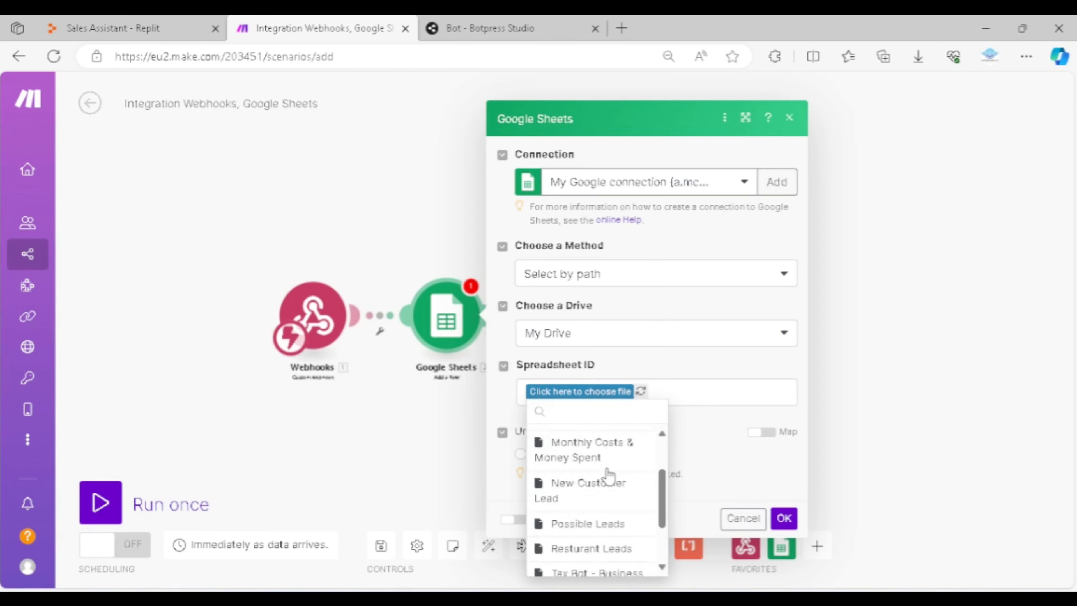
scroll(610, 475, "down", 1)
left_click(596, 452)
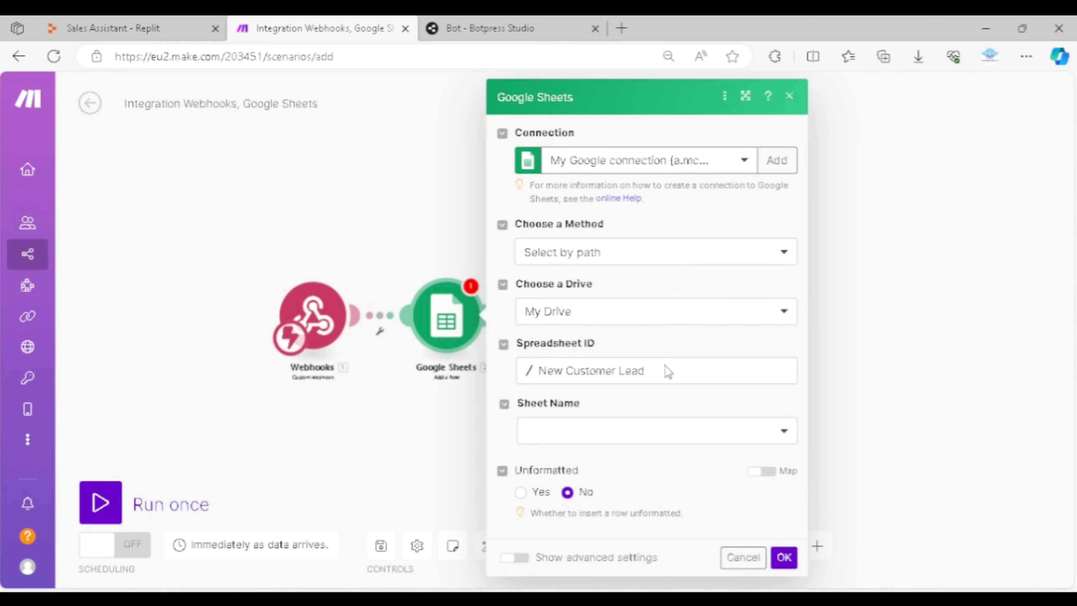
left_click(644, 432)
left_click(566, 441)
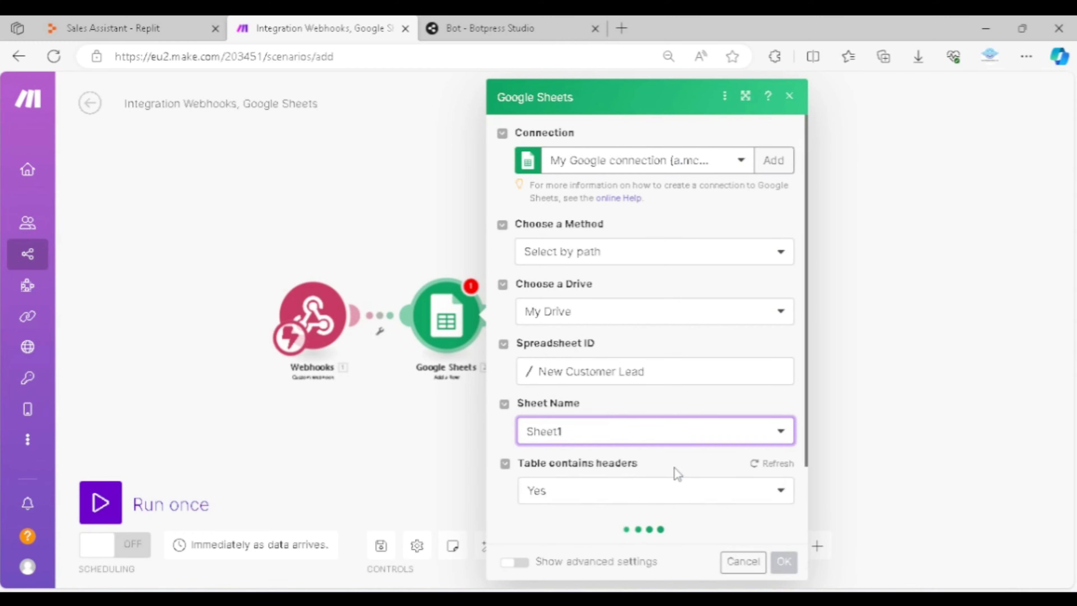
Map the webhook's full_name, phone_number and email to the Name, Phone Number and Email Address columns, and confirm the Google Sheets module
scroll(673, 372, "down", 5)
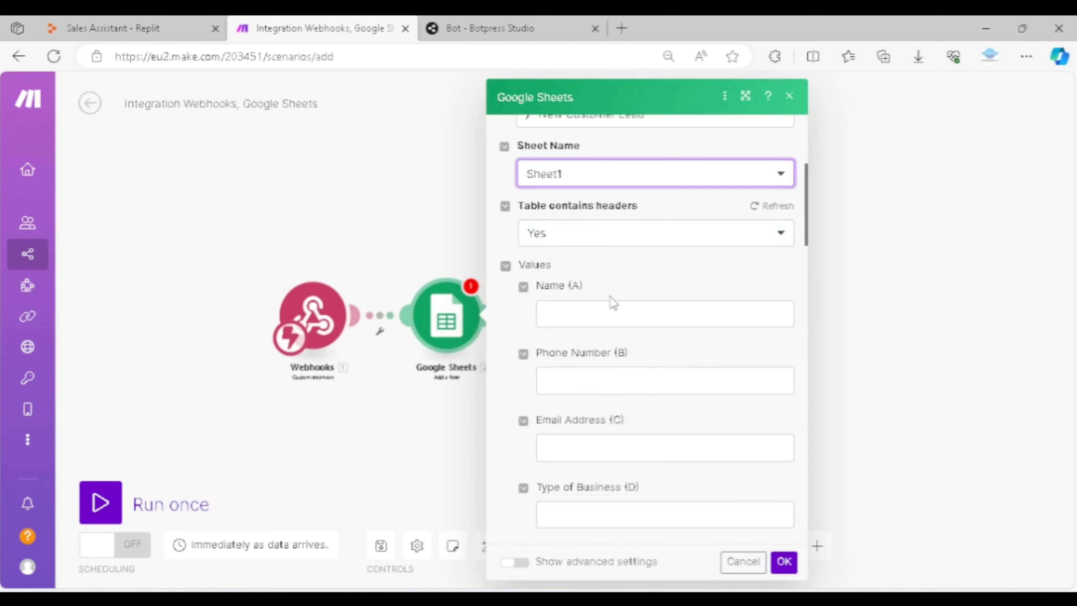
left_click(604, 311)
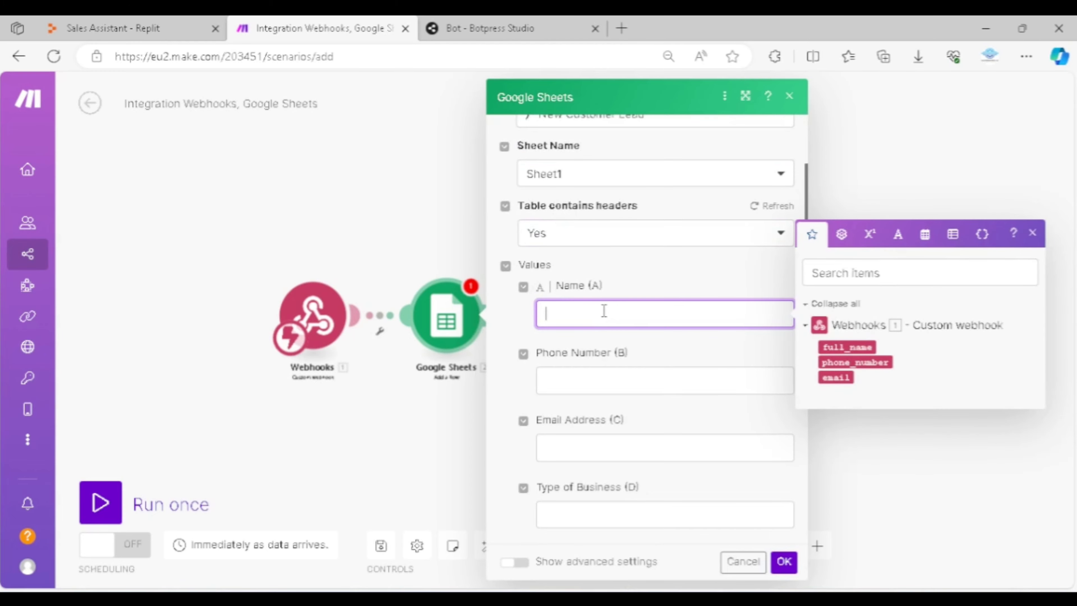
left_click(834, 346)
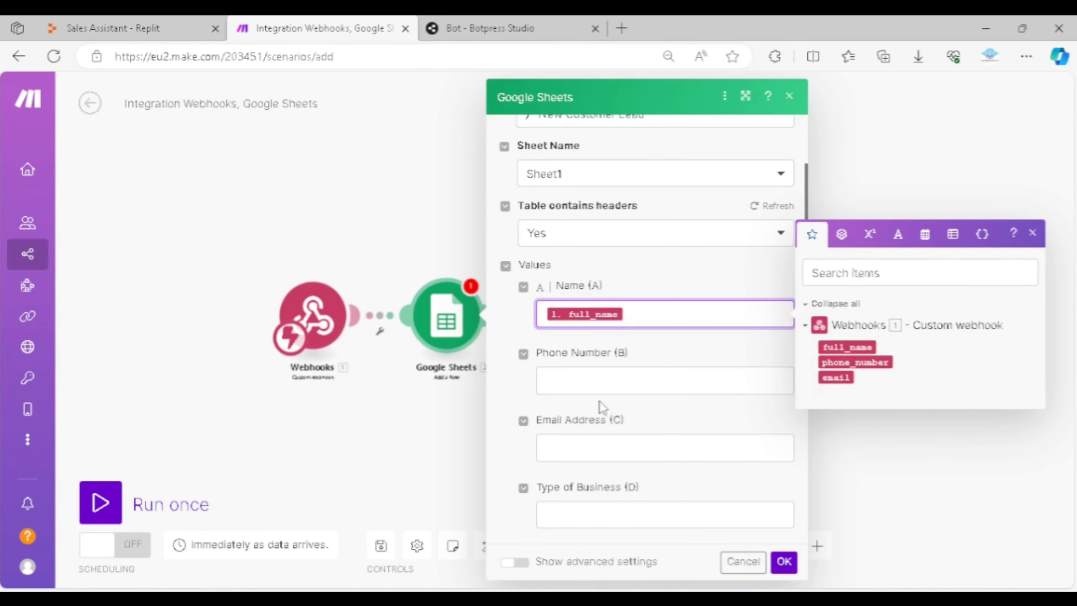
left_click(601, 382)
left_click(837, 430)
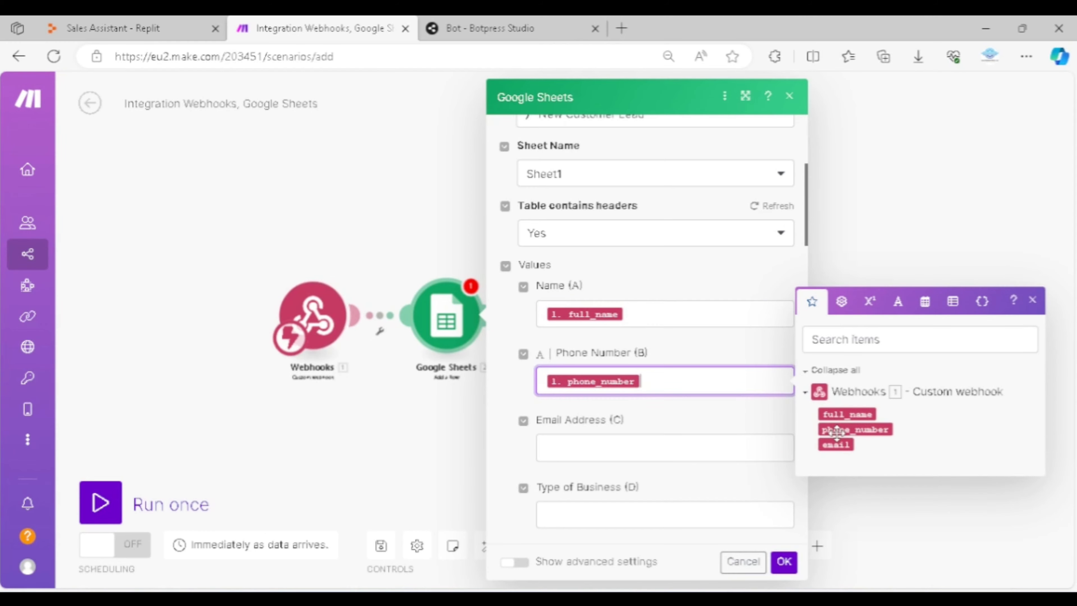
left_click(600, 442)
left_click(850, 509)
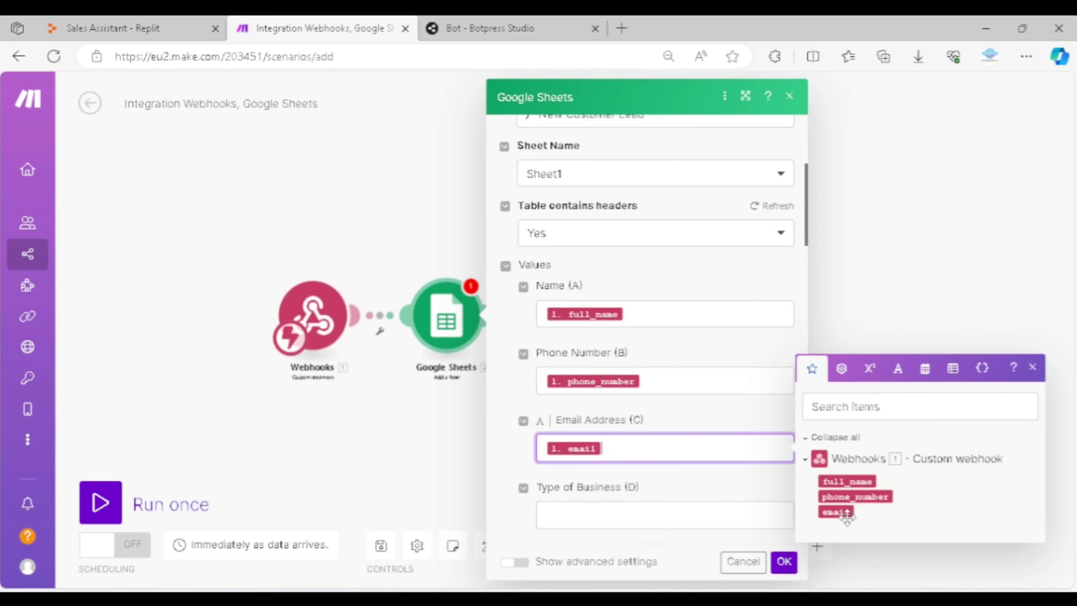
left_click(704, 421)
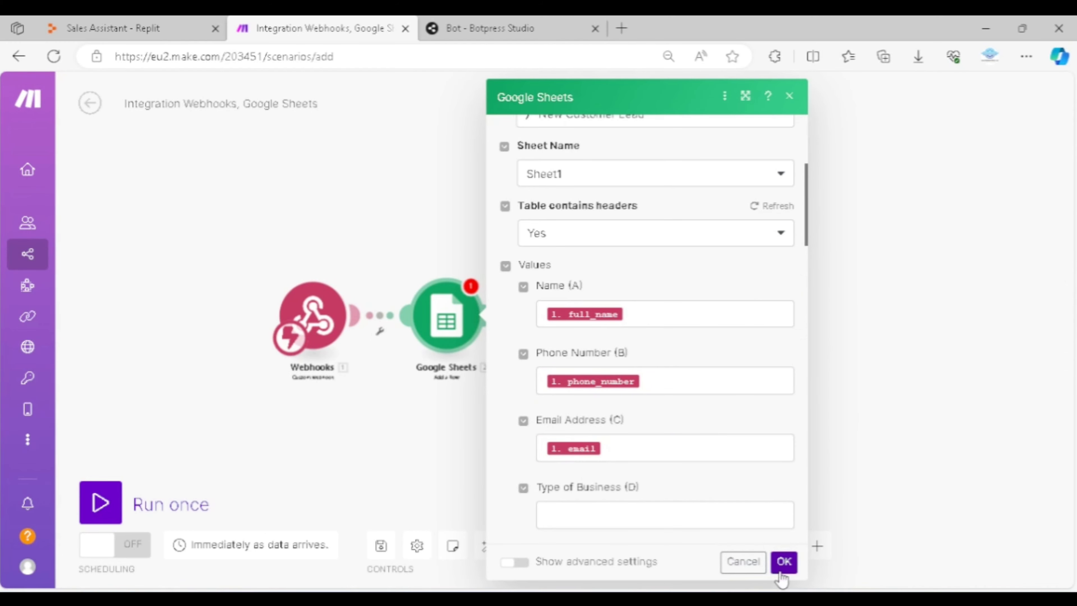
scroll(732, 463, "down", 10)
scroll(721, 480, "down", 5)
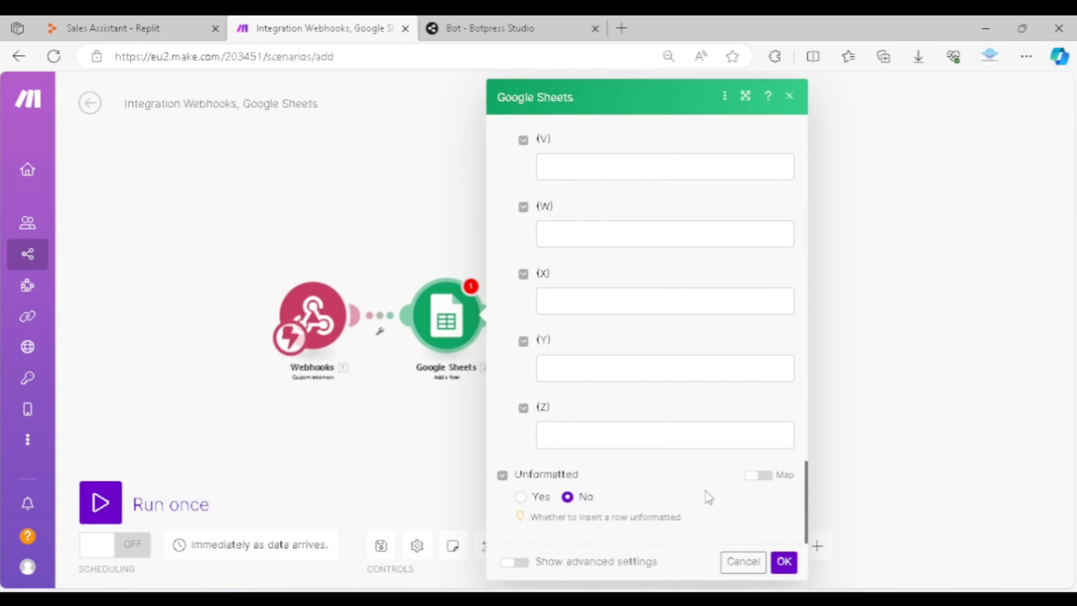
left_click(783, 562)
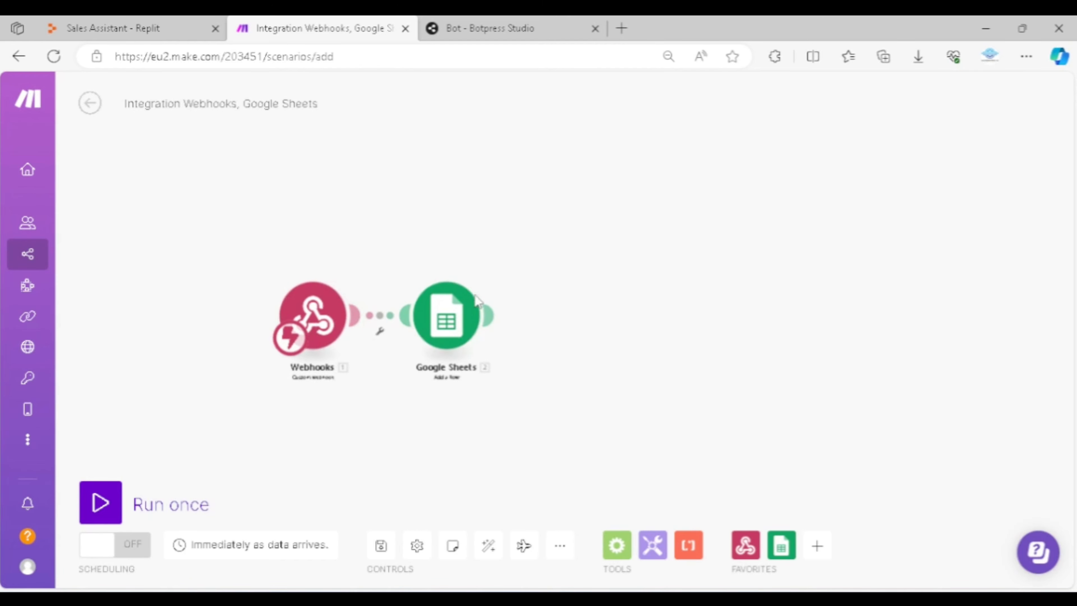
Save the Make scenario and switch its scheduling on
left_click(121, 558)
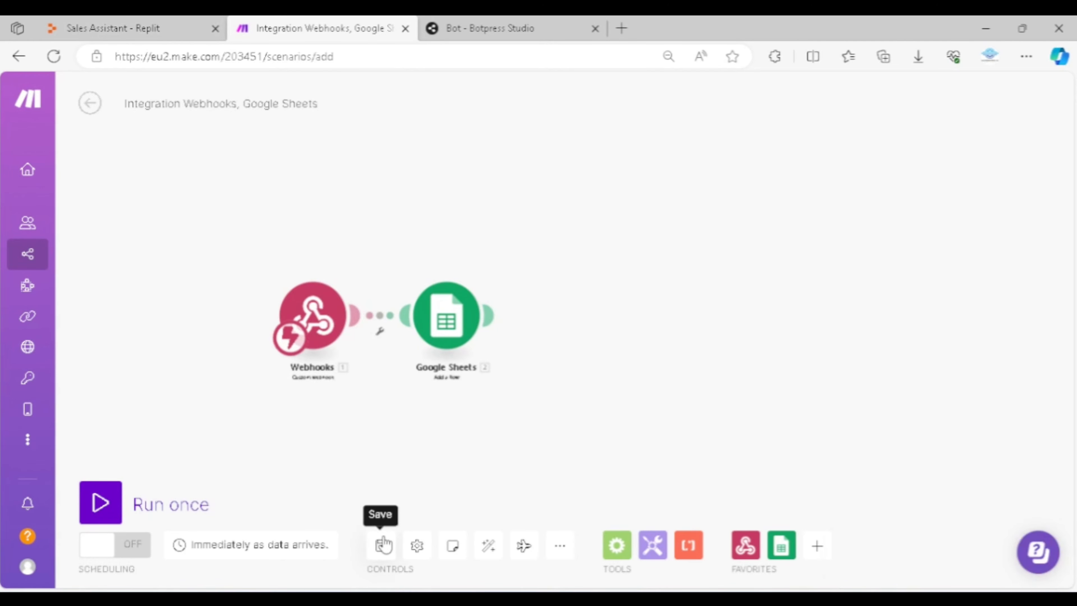
left_click(381, 545)
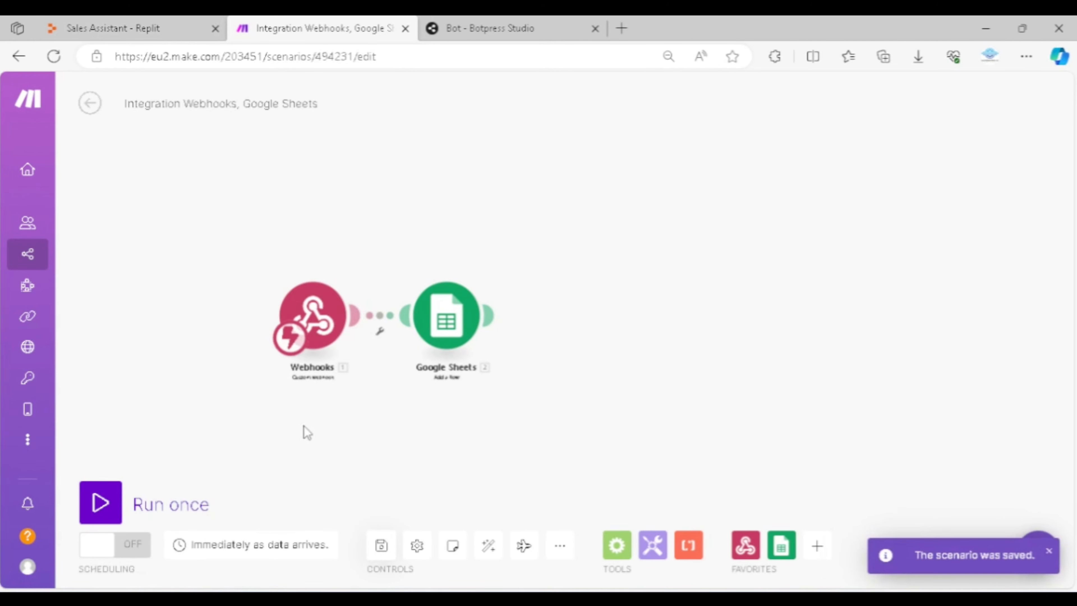
left_click(121, 547)
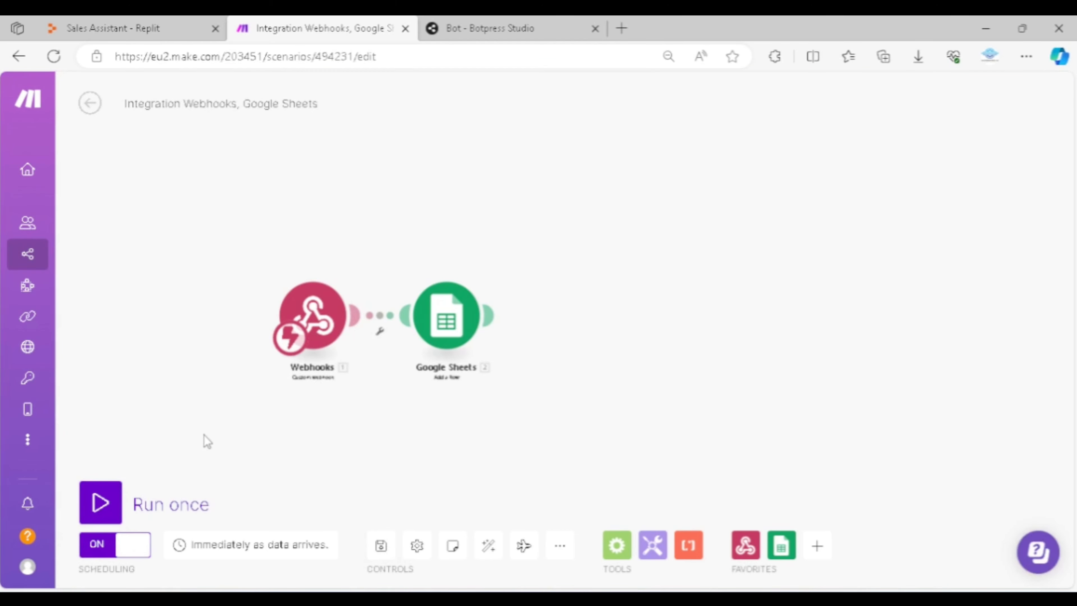
Switch to Replit and review main.py from the create_lead function handling back up to the Create Assistant section
left_click(135, 21)
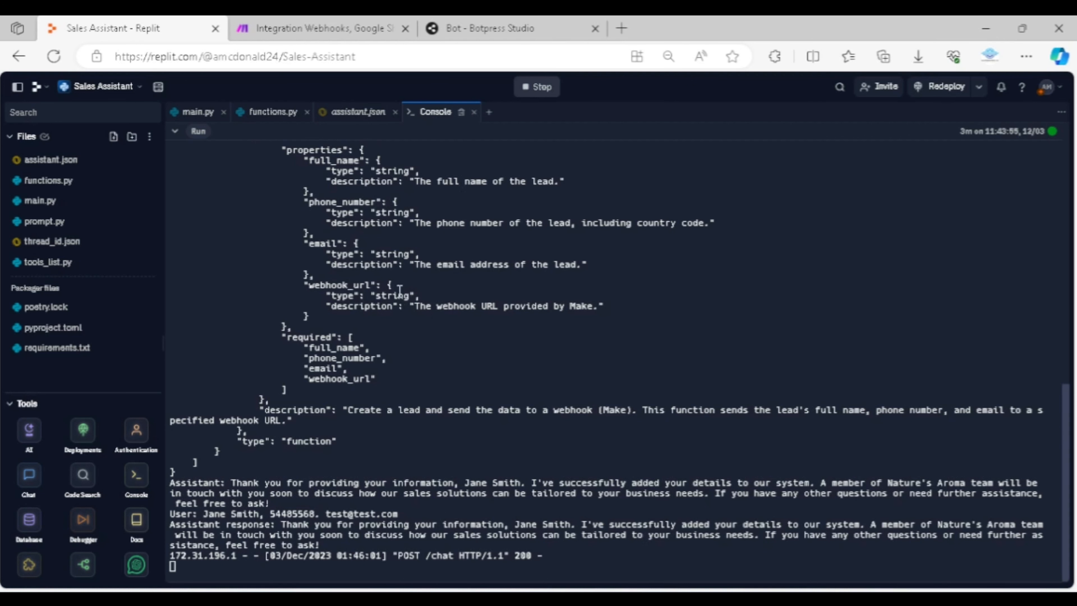
left_click(199, 112)
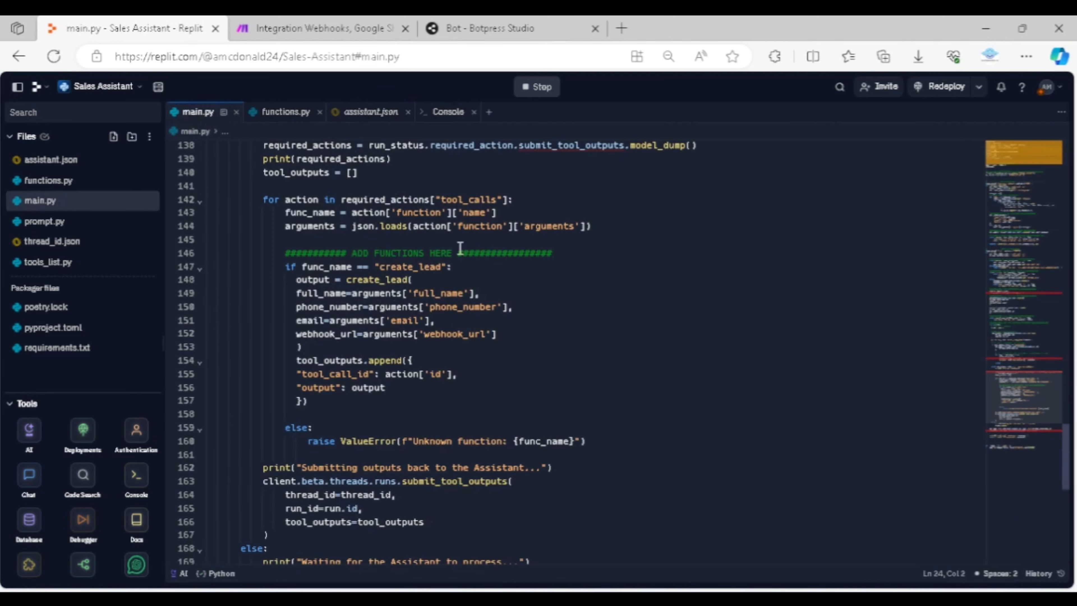
scroll(531, 355, "down", 2)
scroll(530, 347, "up", 17)
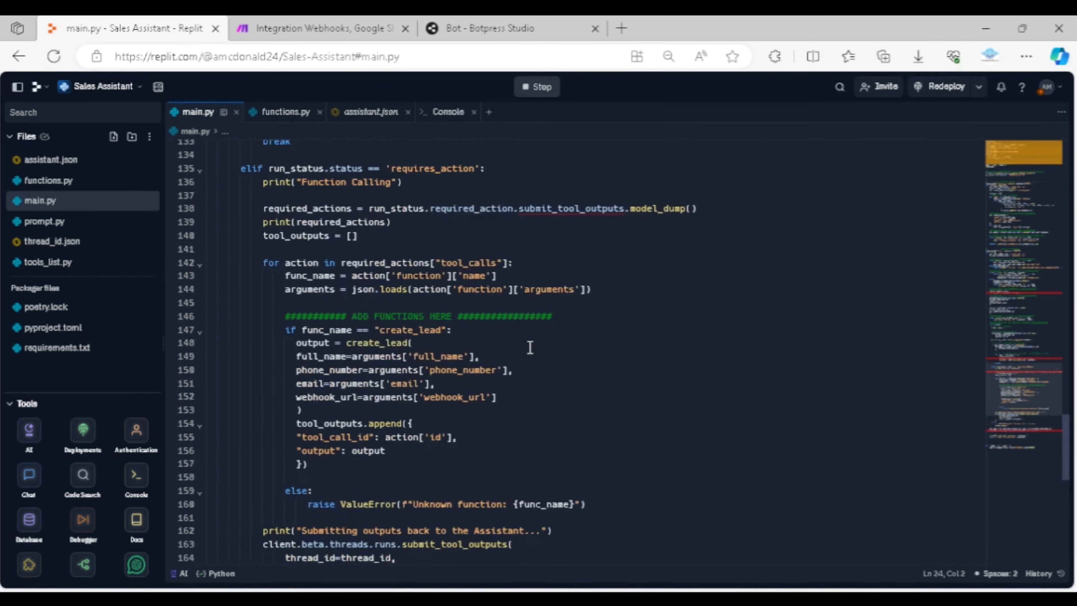
scroll(529, 338, "up", 20)
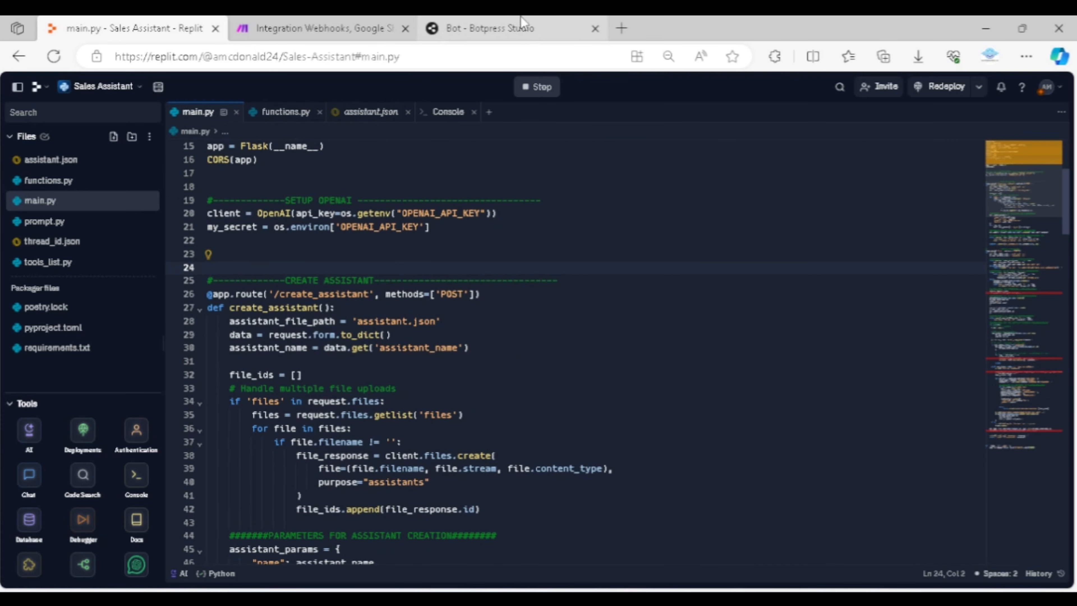
Switch to Botpress Studio and examine the main workflow's welcome message card and the message capture card in Standard1
left_click(526, 24)
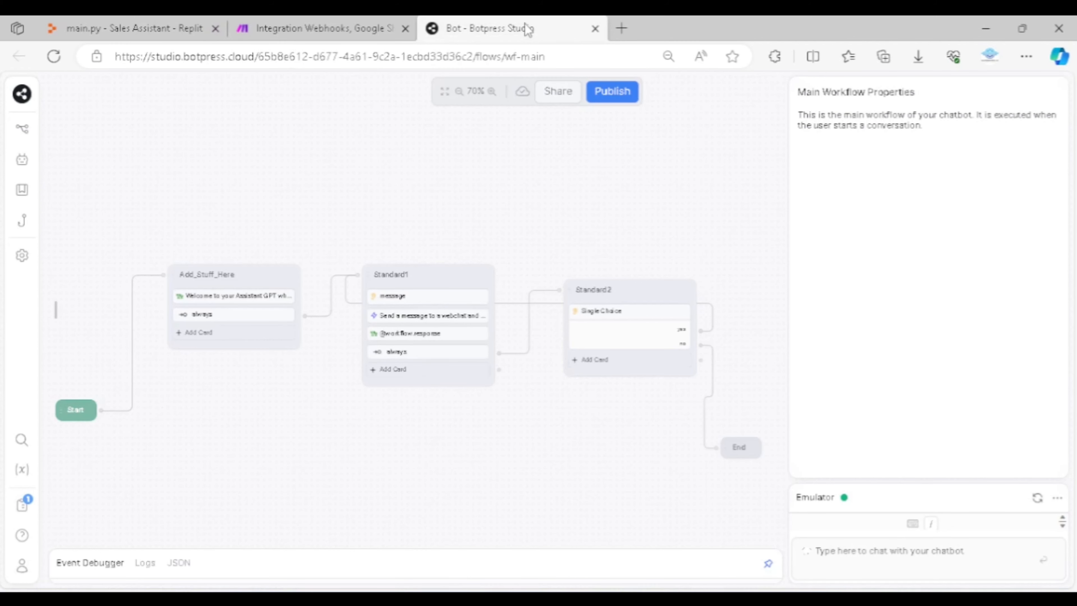
scroll(325, 358, "down", 2)
scroll(291, 360, "up", 3)
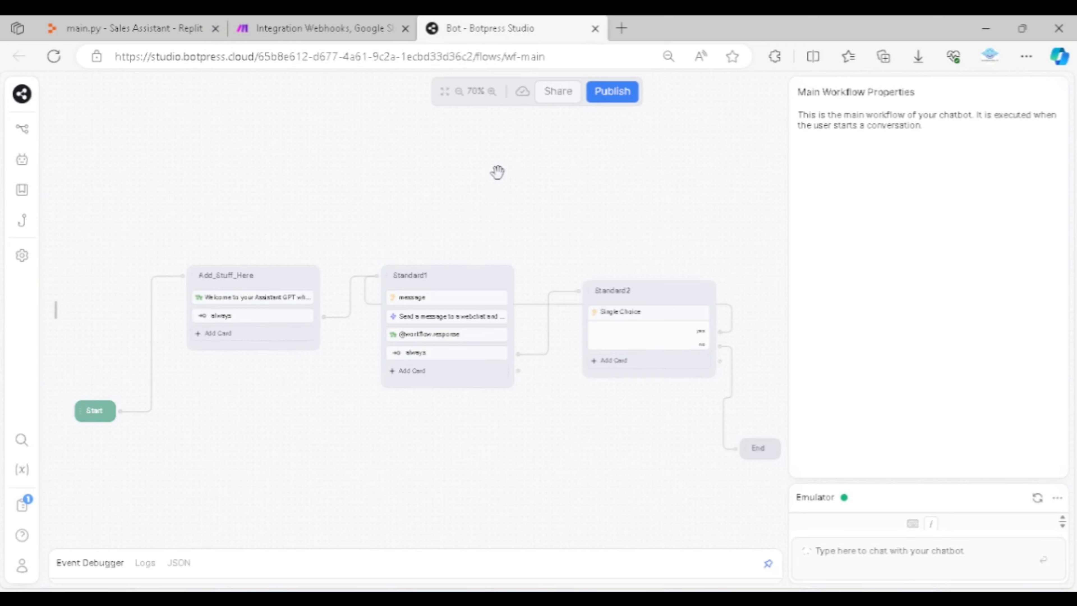
left_click(262, 298)
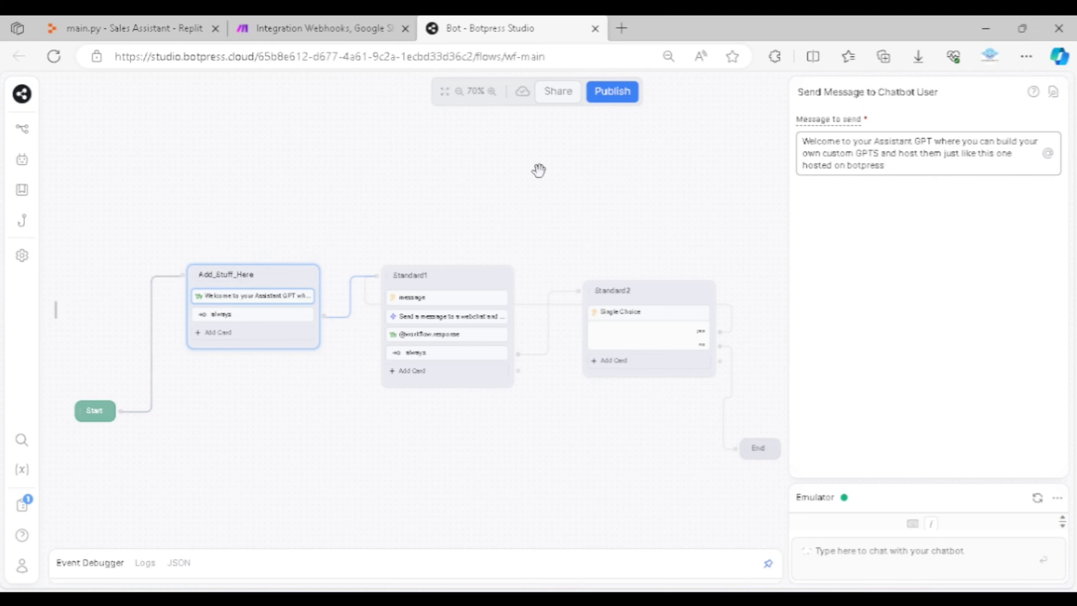
left_click(460, 297)
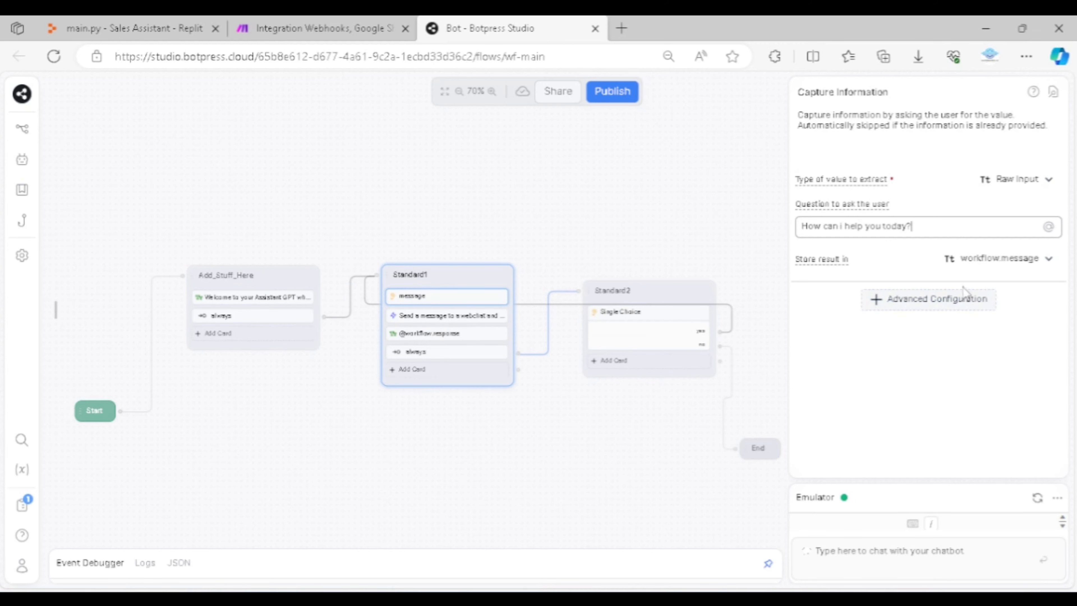
Show the workflow variables, recheck the message capture card, and open the code of Standard1's Execute card for editing
left_click(22, 469)
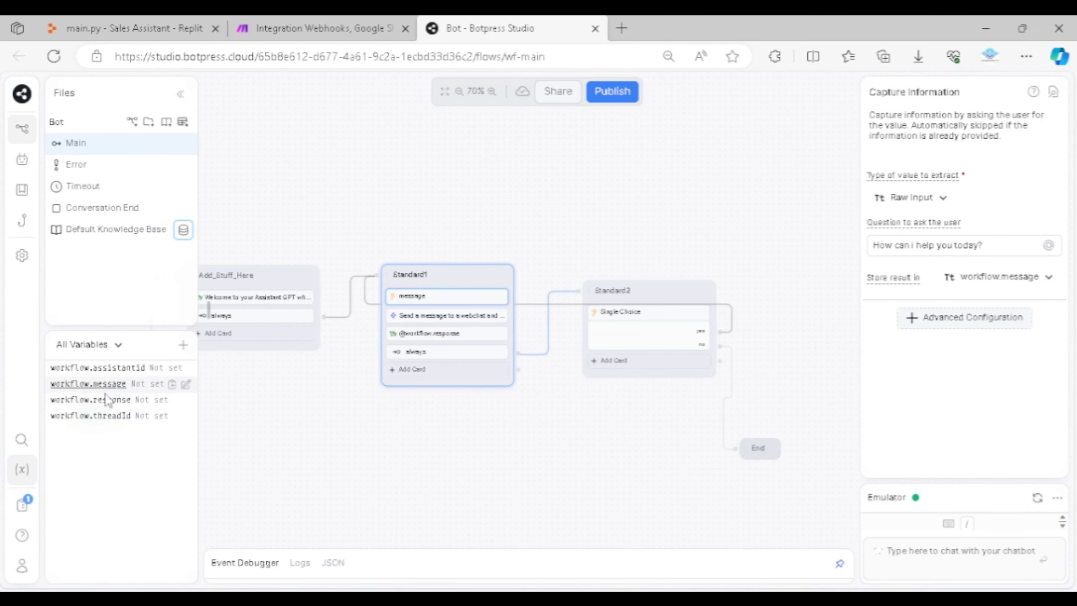
left_click(284, 391)
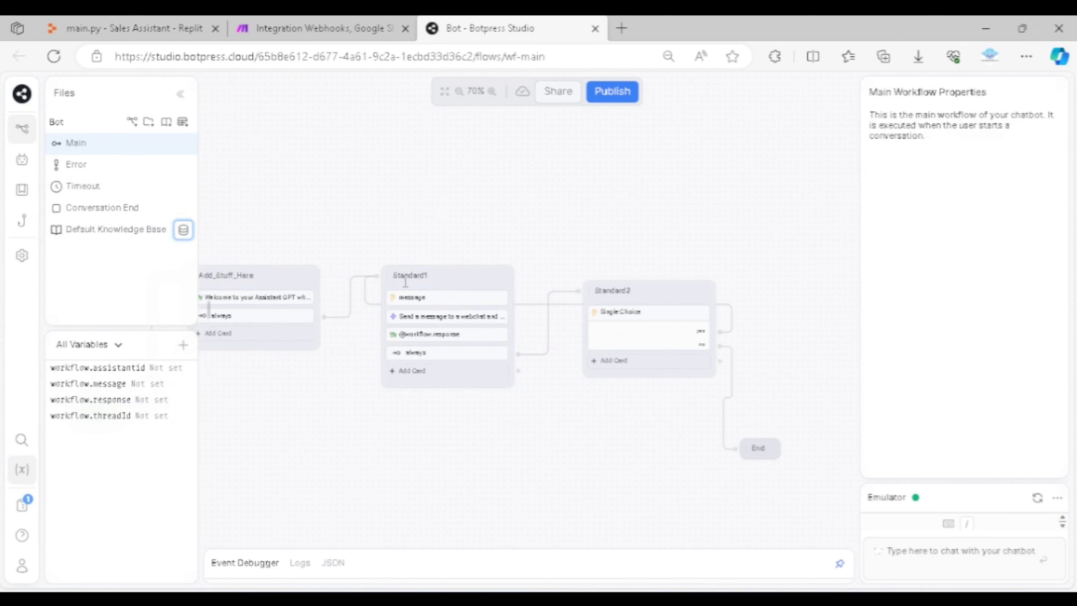
left_click(412, 297)
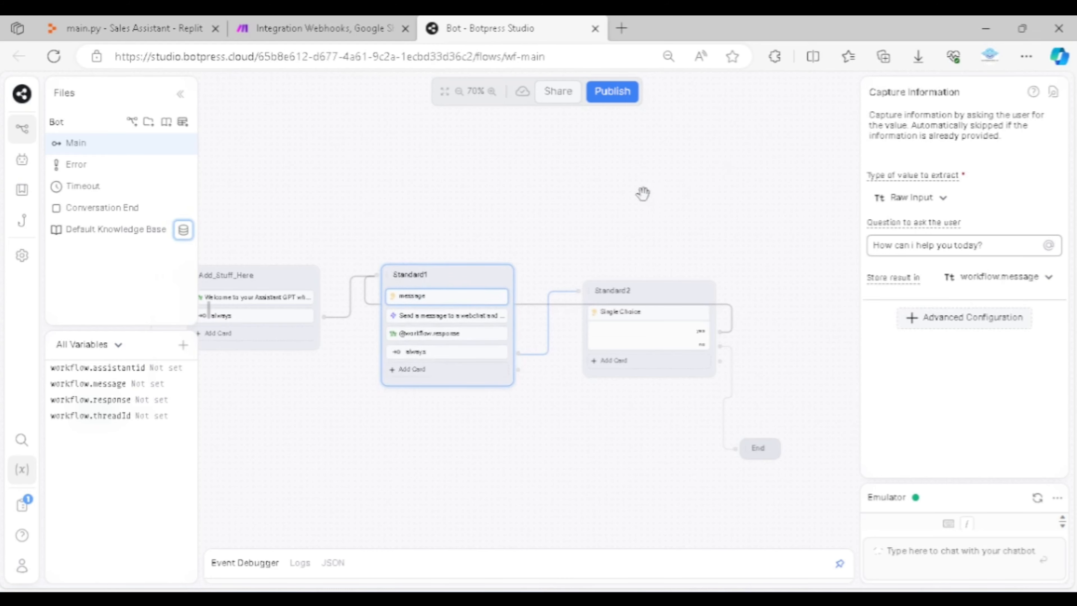
left_click(492, 315)
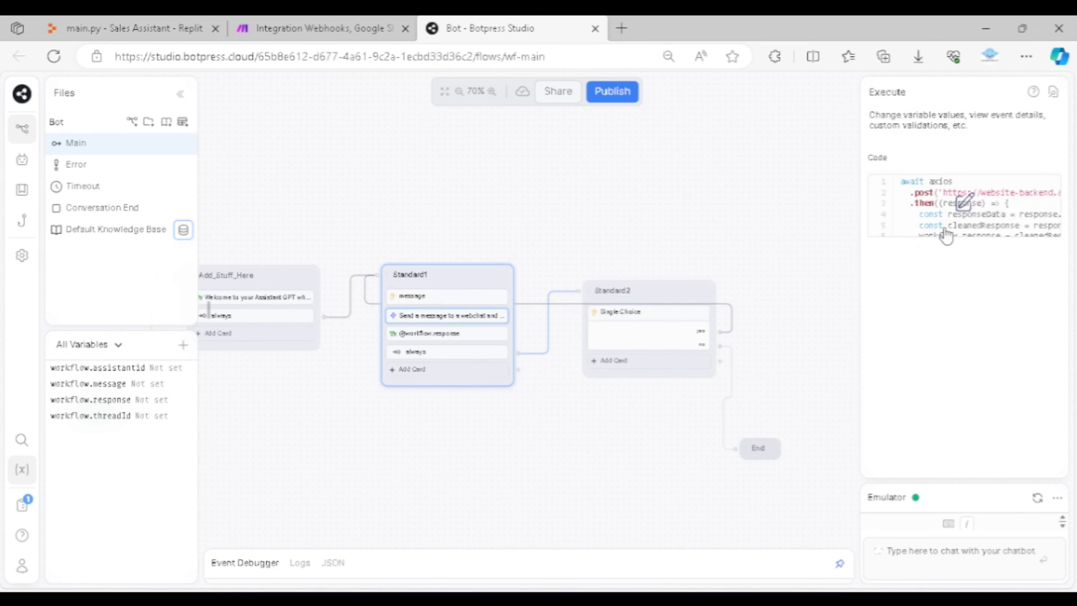
left_click(963, 203)
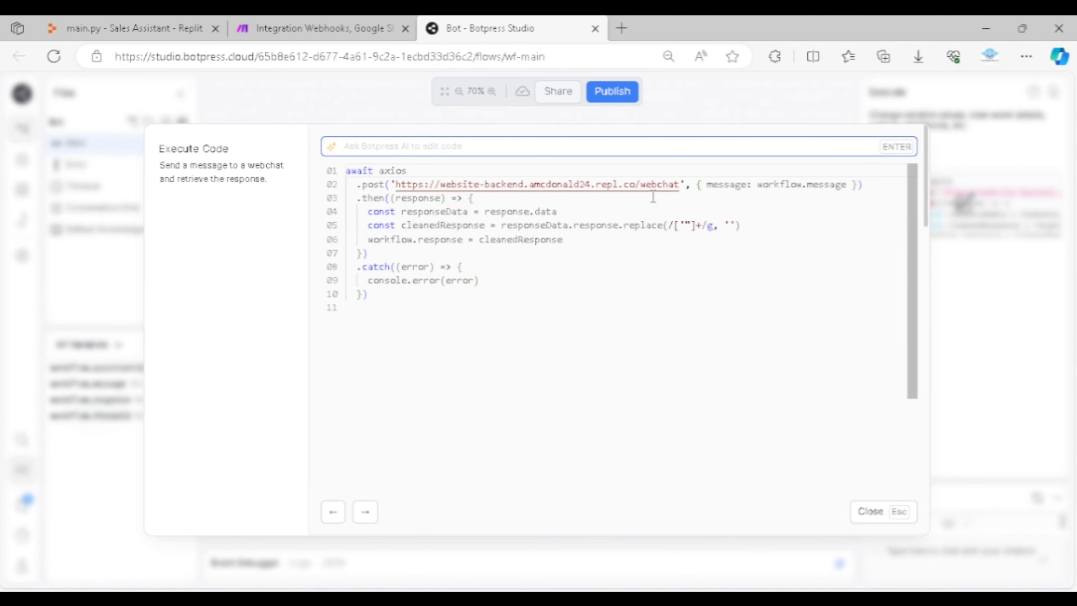
Switch to Replit, open the Sales Assistant's Webview in a new browser tab, and select its full URL
left_click(131, 28)
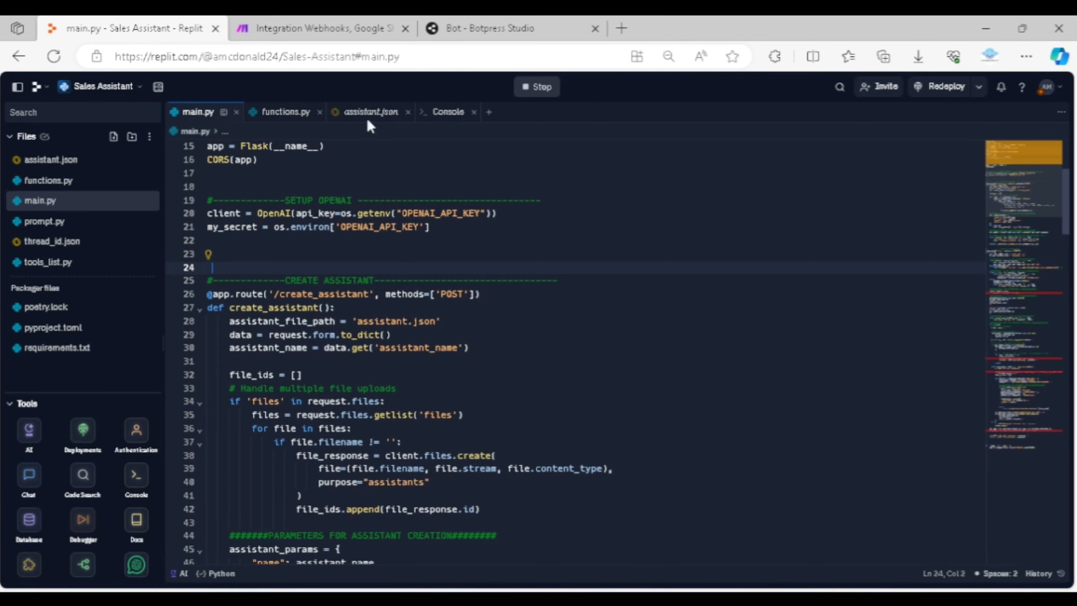
scroll(107, 518, "down", 3)
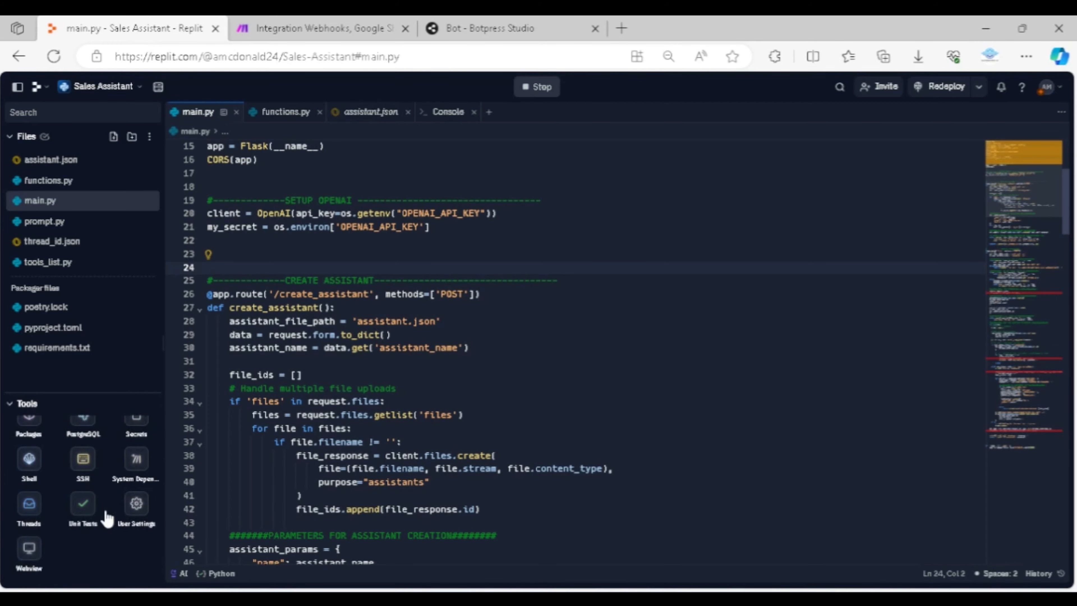
left_click(29, 548)
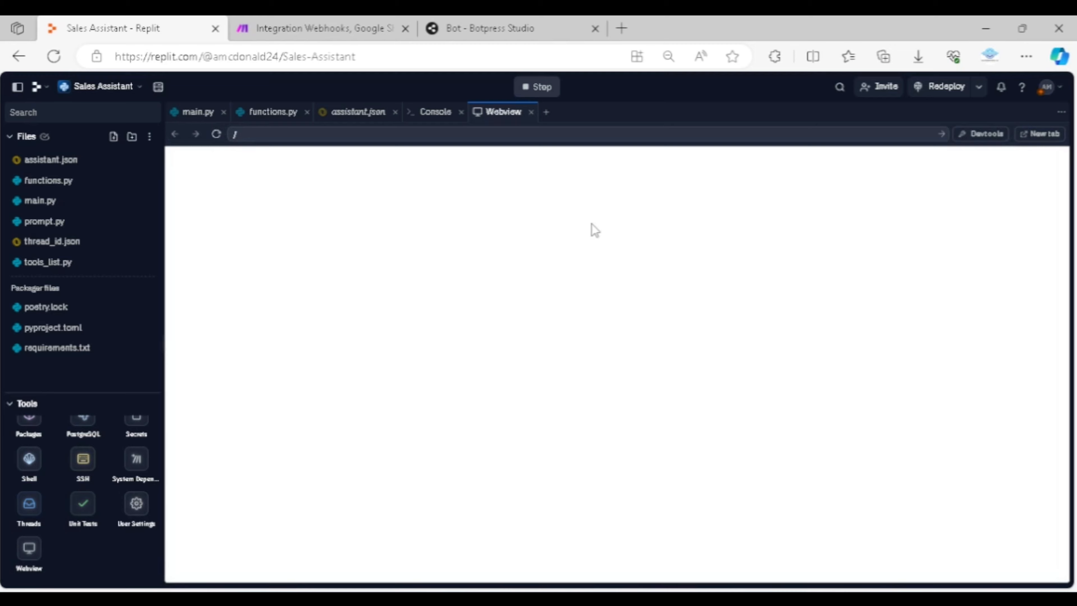
left_click(1041, 135)
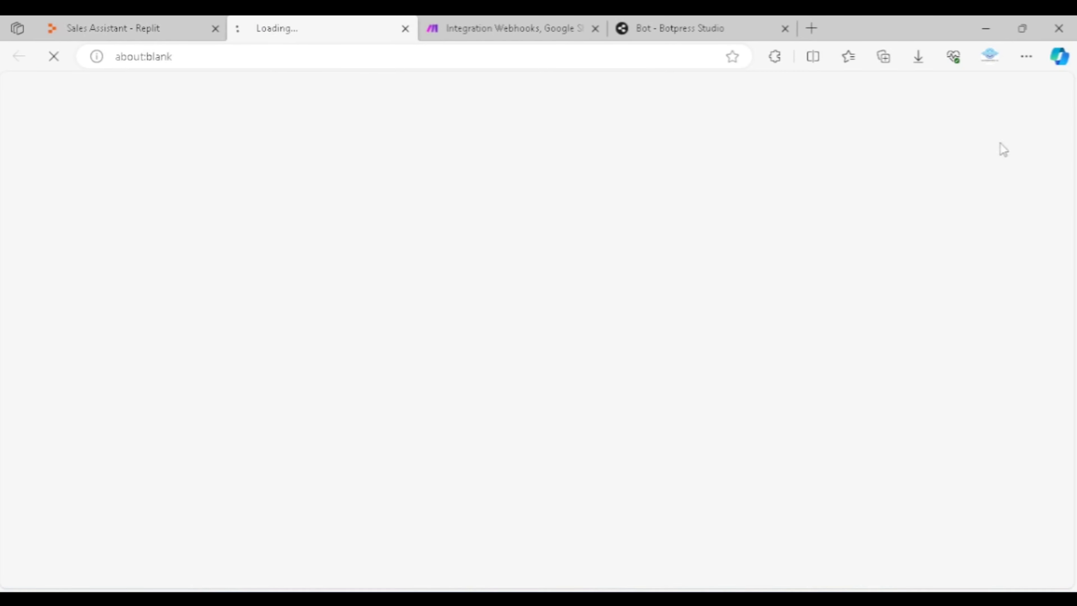
left_click(298, 64)
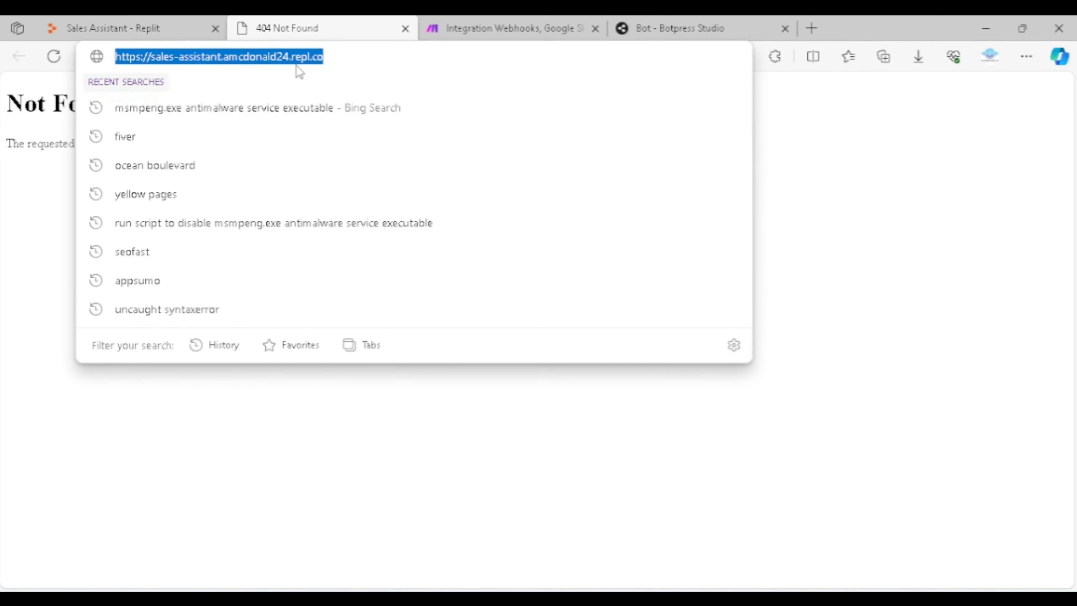
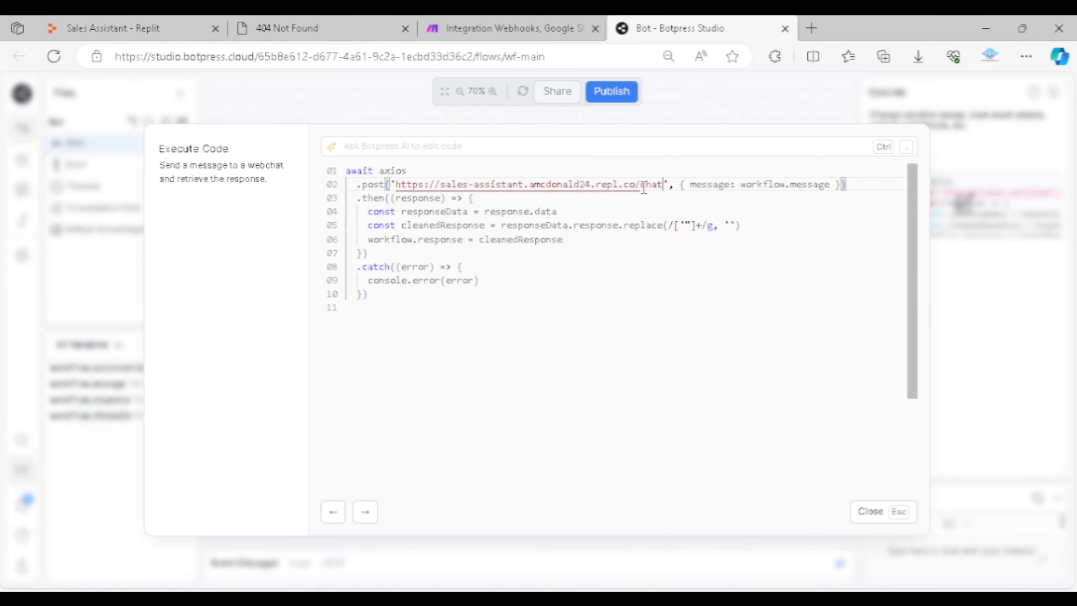
Replace the axios post URL in Standard1's Execute code with the copied Sales Assistant URL ending in /chat, and close the code editor
left_click(651, 204)
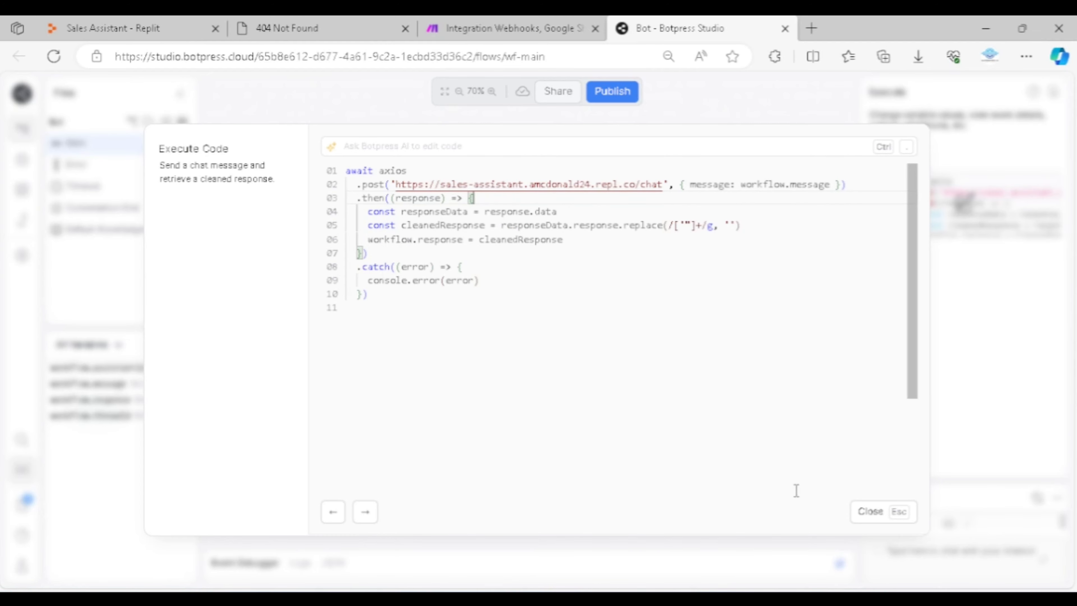
left_click(869, 511)
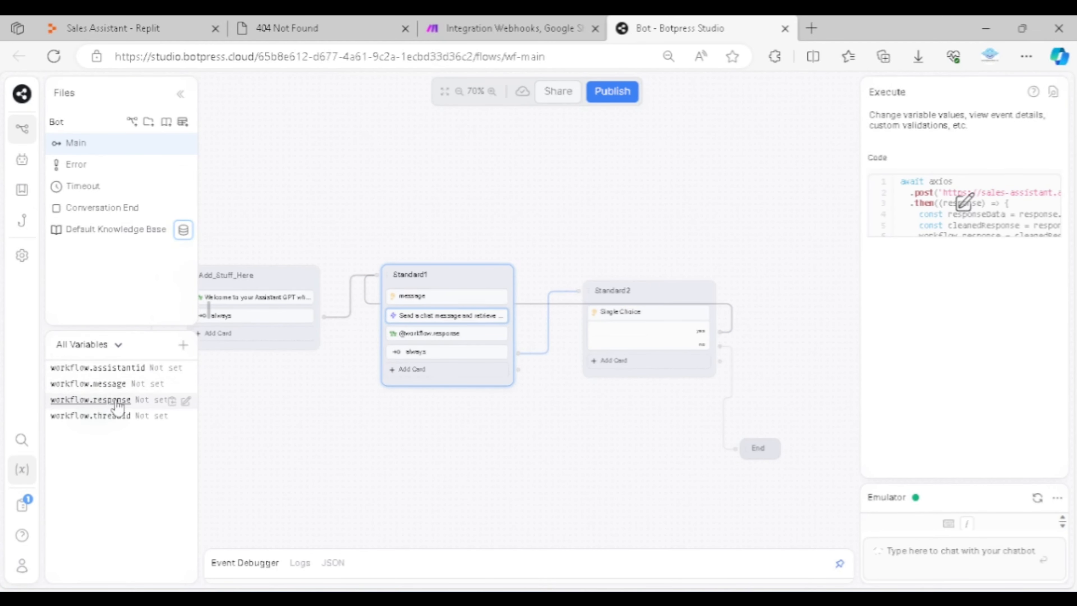
left_click(289, 390)
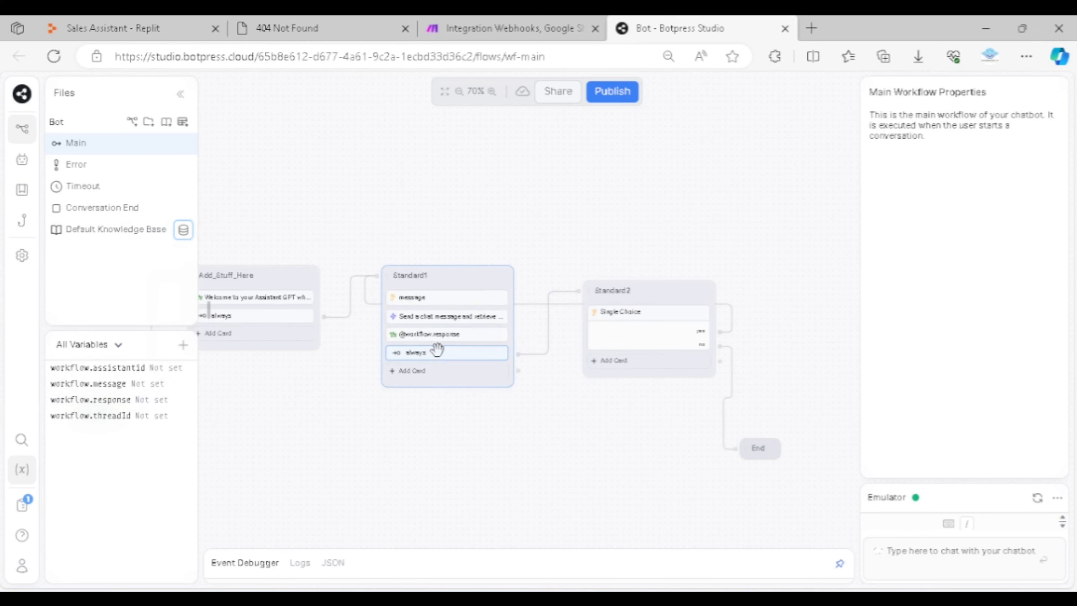
left_click(445, 333)
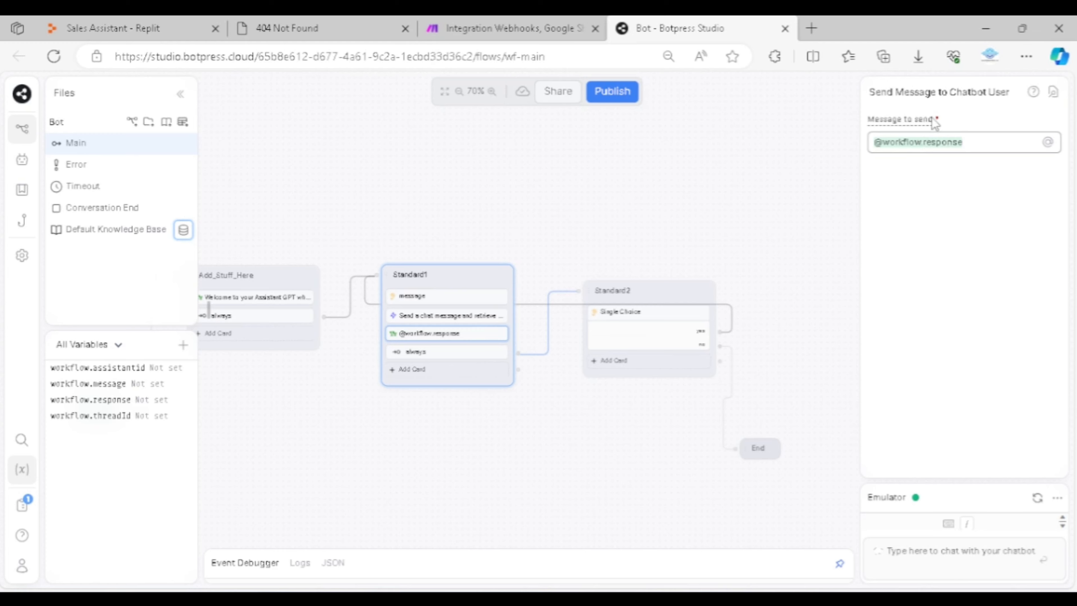
left_click(656, 209)
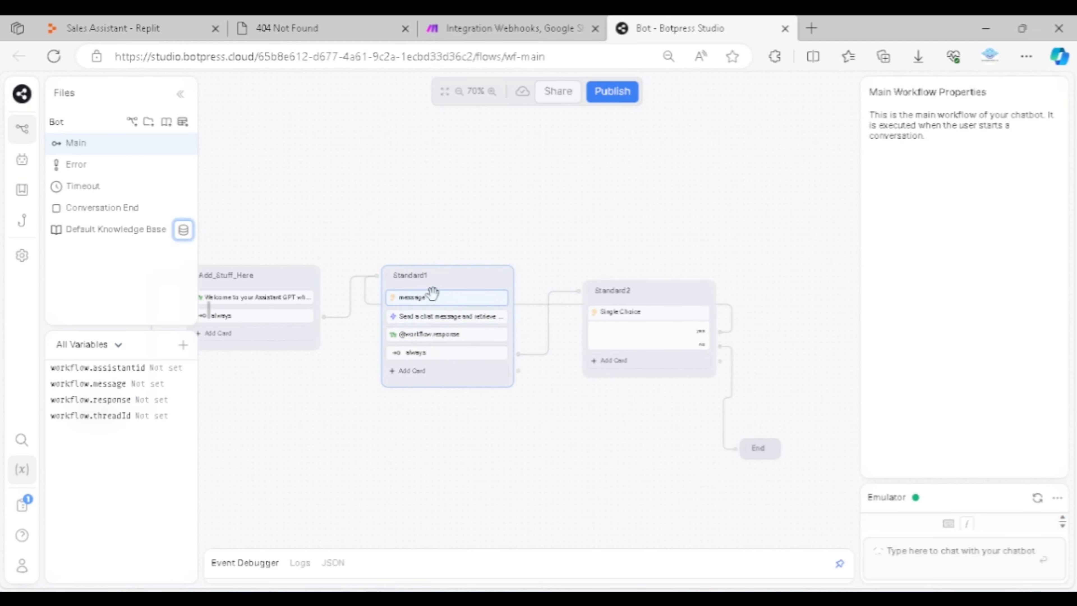
left_click(464, 336)
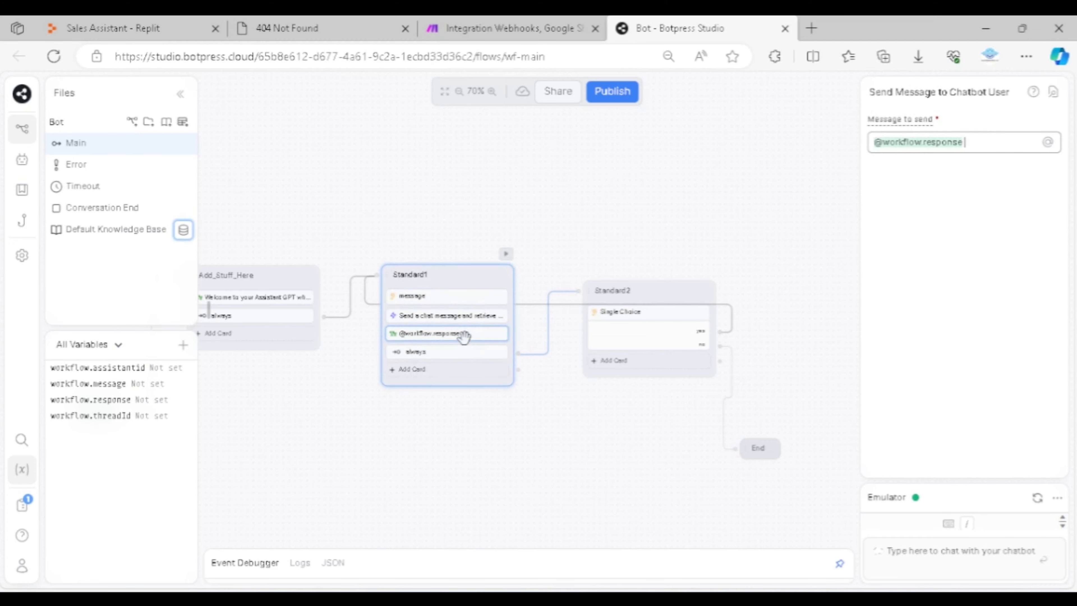
left_click(668, 233)
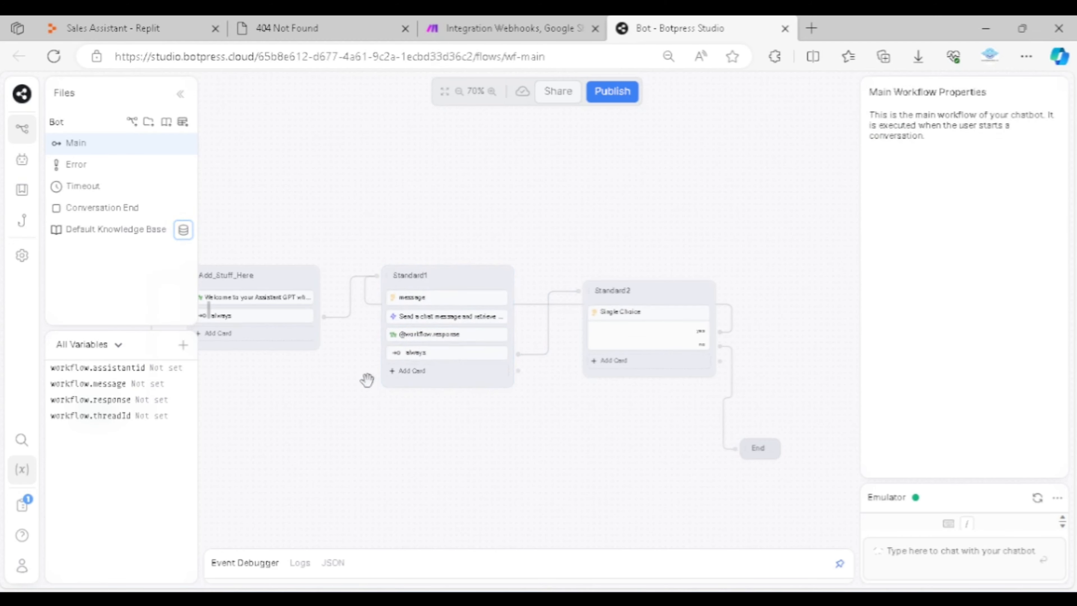
left_click(616, 335)
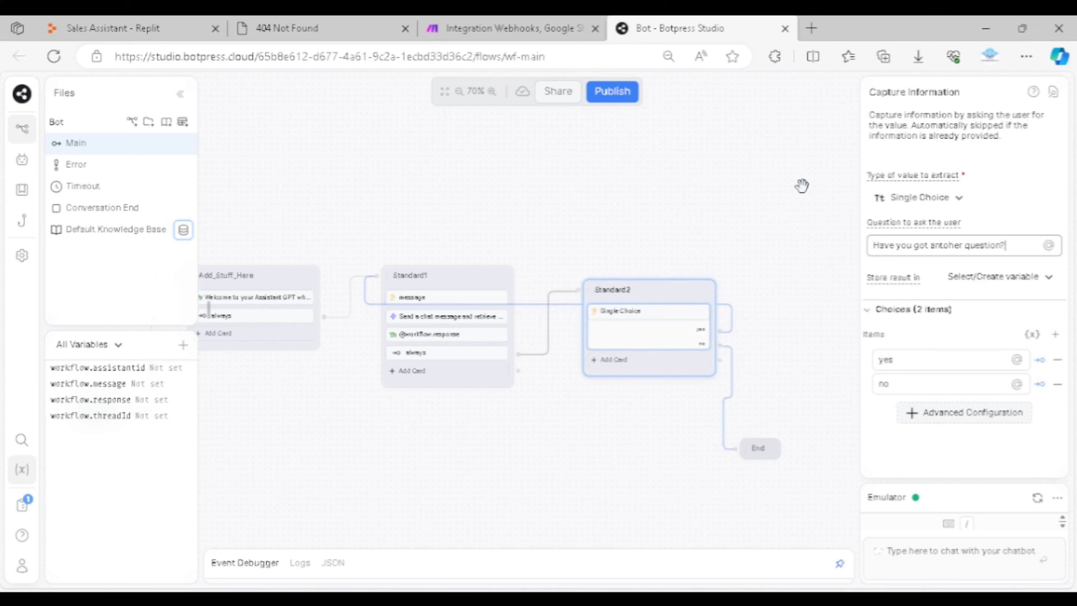
left_click(812, 245)
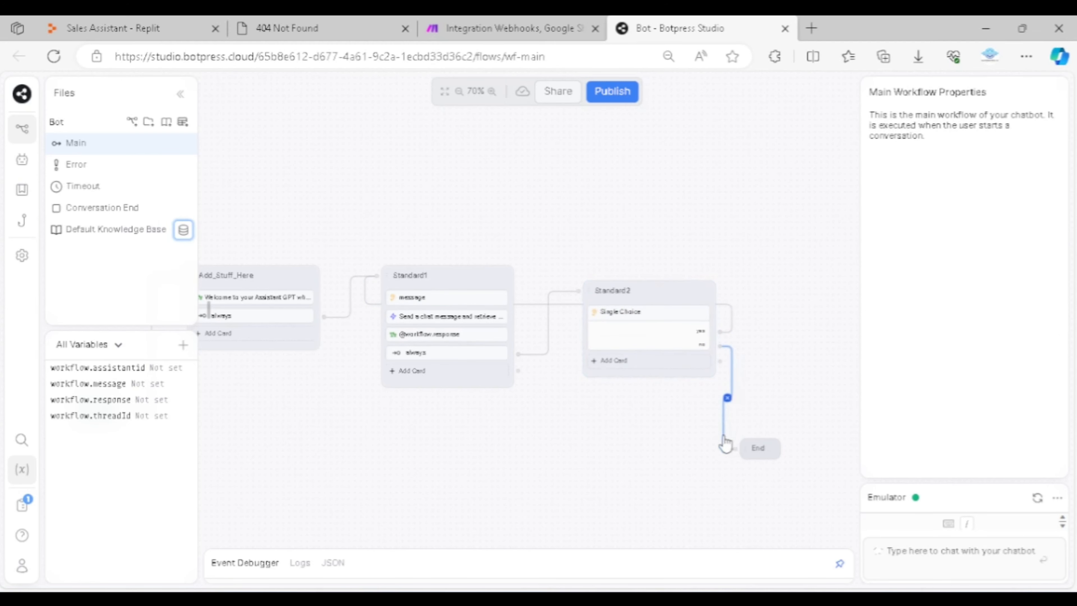
Test the bot in the emulator by sending "hi", followed by a lead's full name, phone number and e-mail address
left_click(1042, 511)
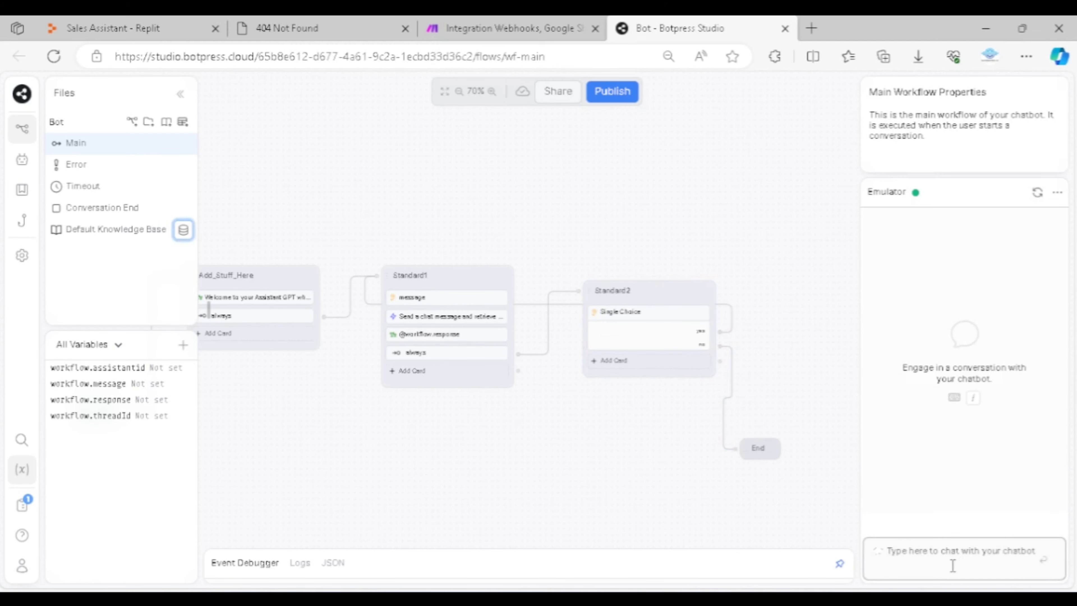
type("hi")
key("Return")
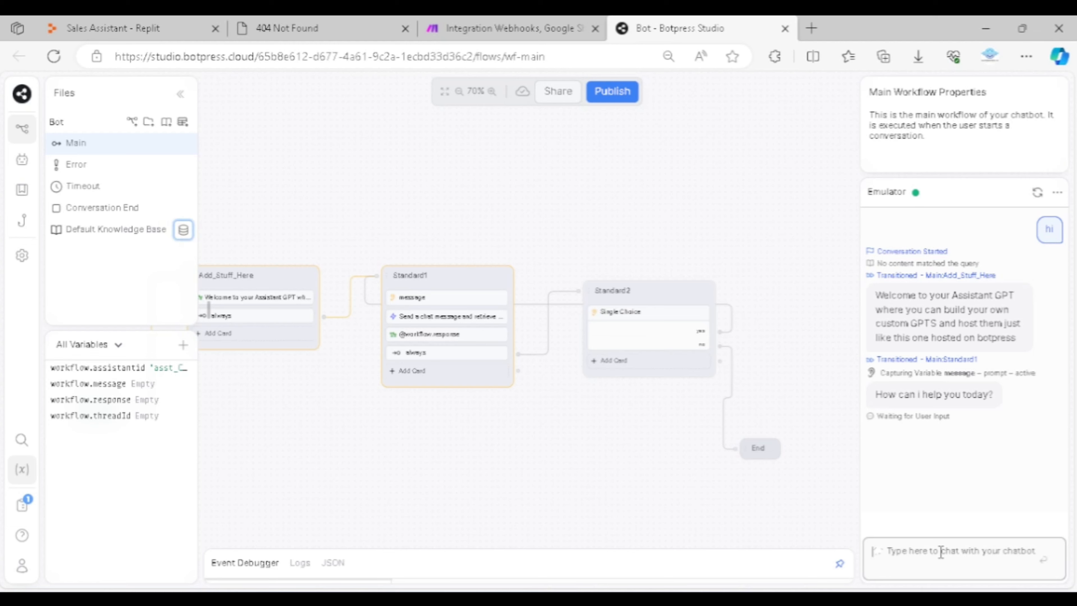
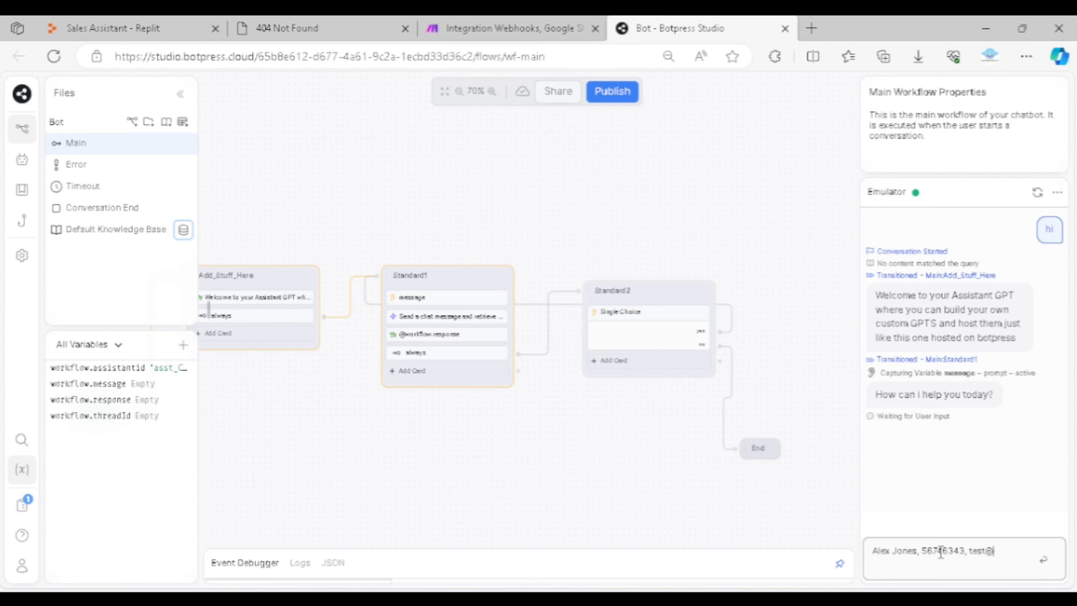
type("esting.com")
key("Return")
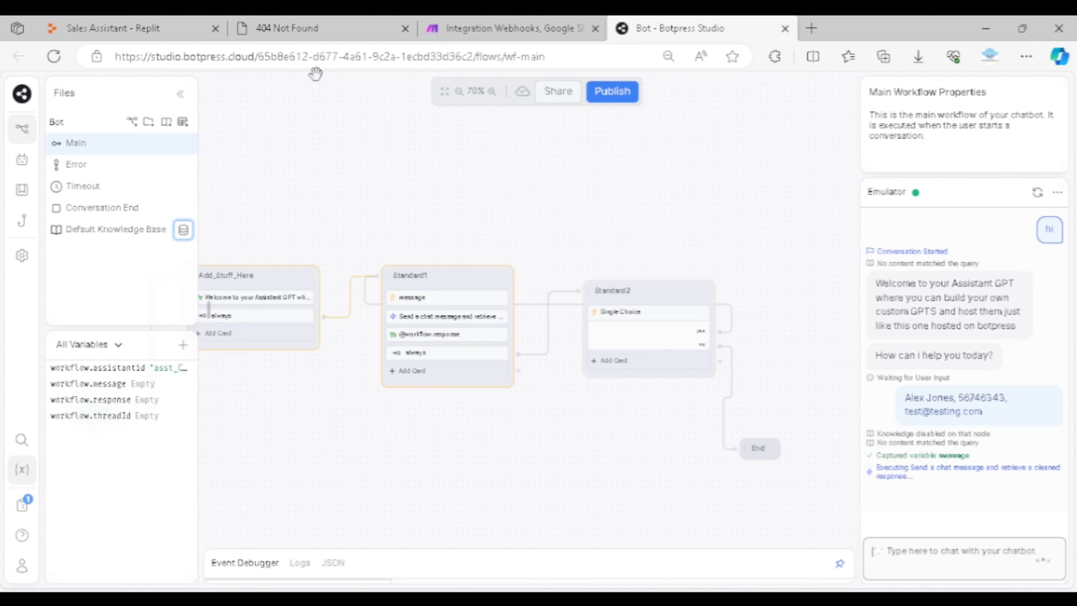
Check the chat request in Replit's console, and switch to Make to view the webhook scenario's run history
left_click(113, 28)
left_click(437, 115)
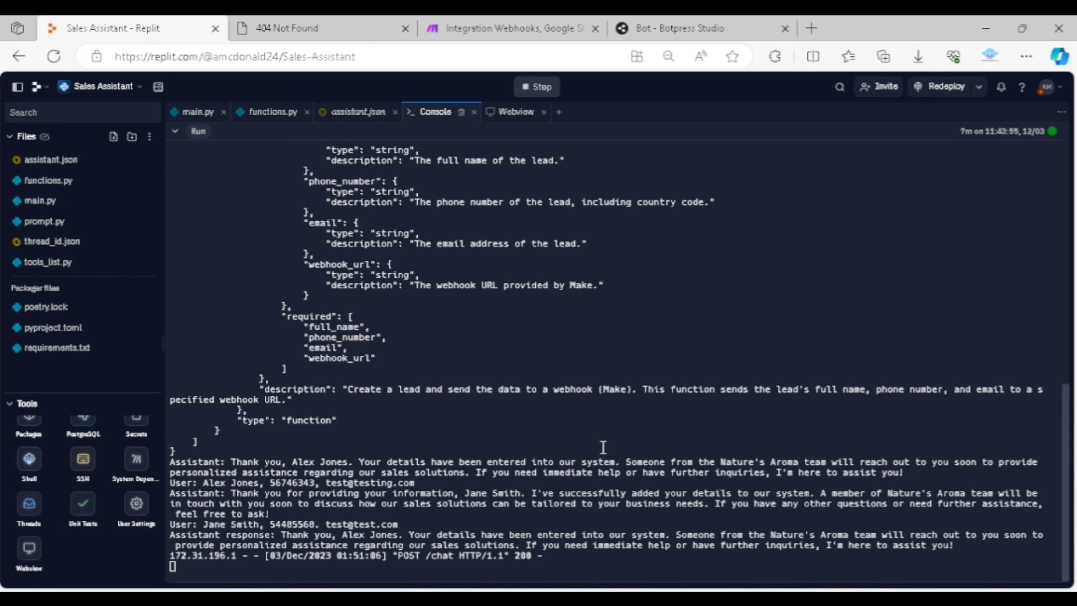
left_click(467, 32)
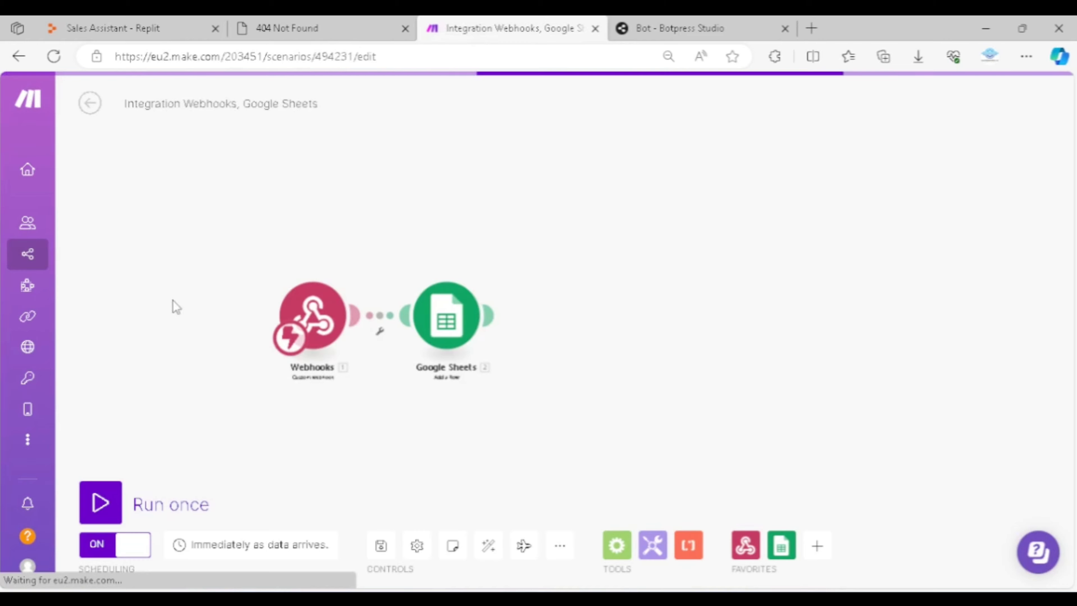
left_click(91, 111)
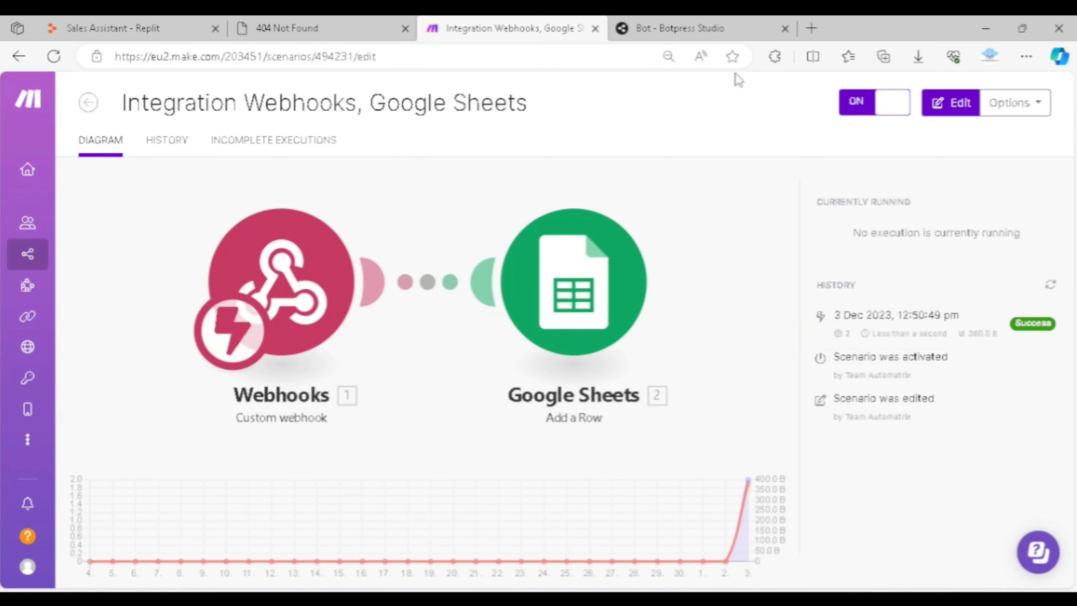
Go to Google Sheets in a new browser tab and open the New Customer Lead spreadsheet
left_click(812, 28)
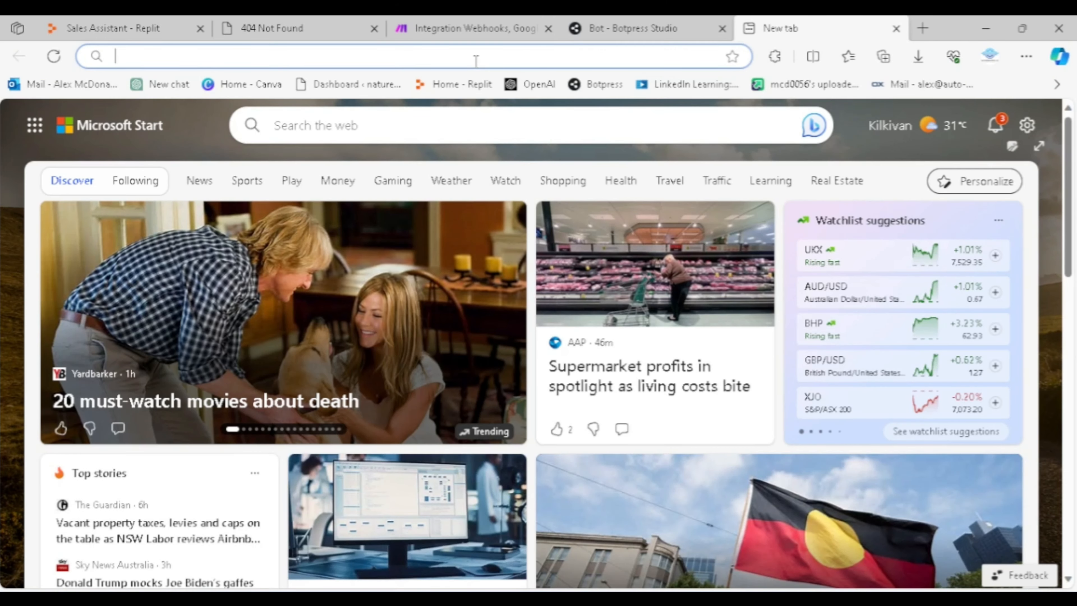
type("google.com.au")
key("Return")
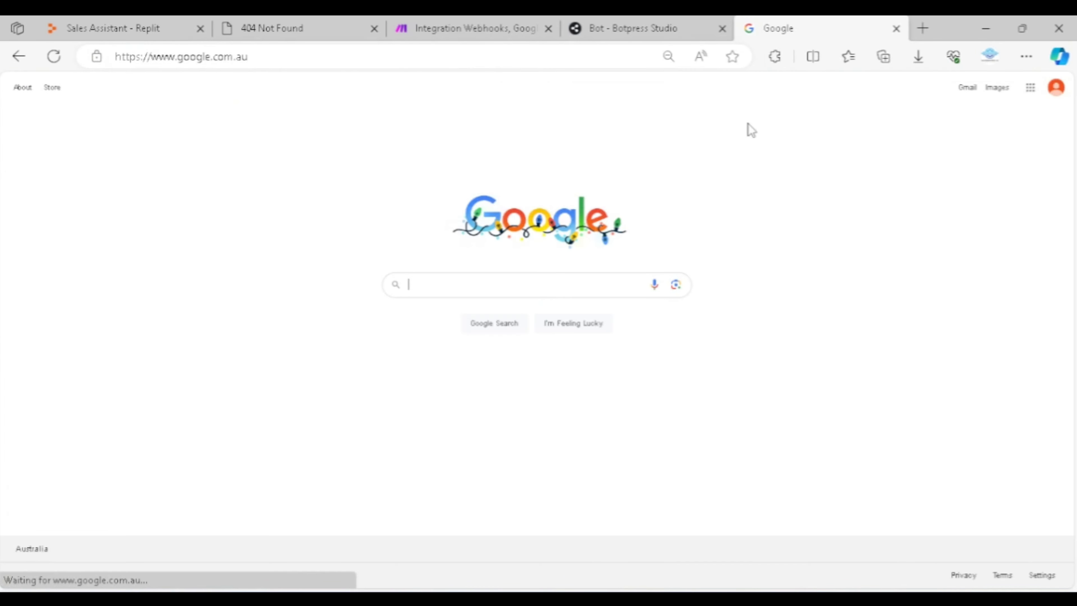
left_click(1031, 88)
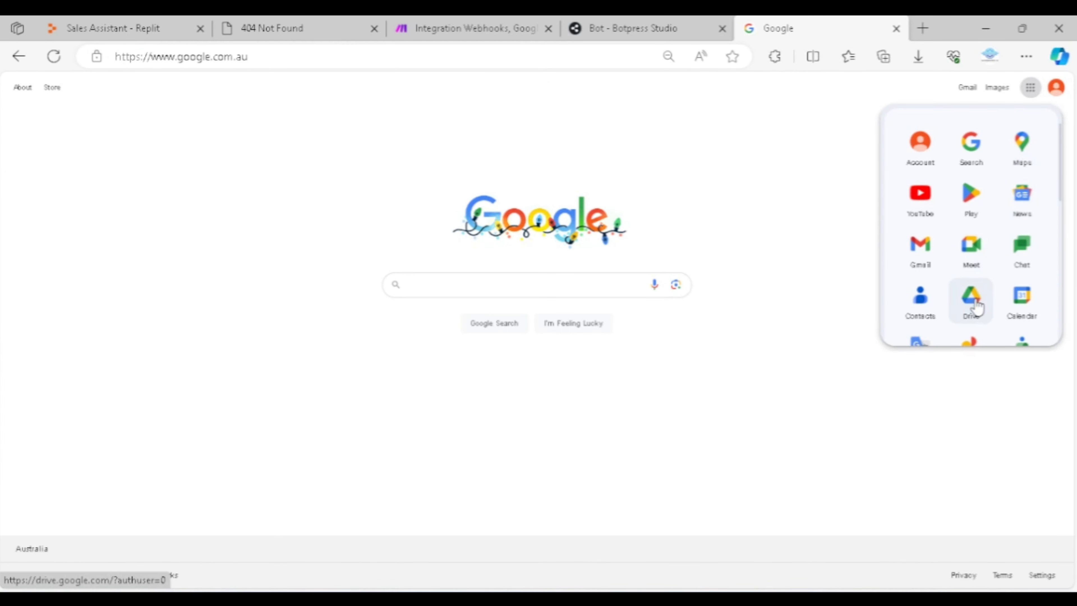
scroll(977, 303, "down", 4)
left_click(1005, 290)
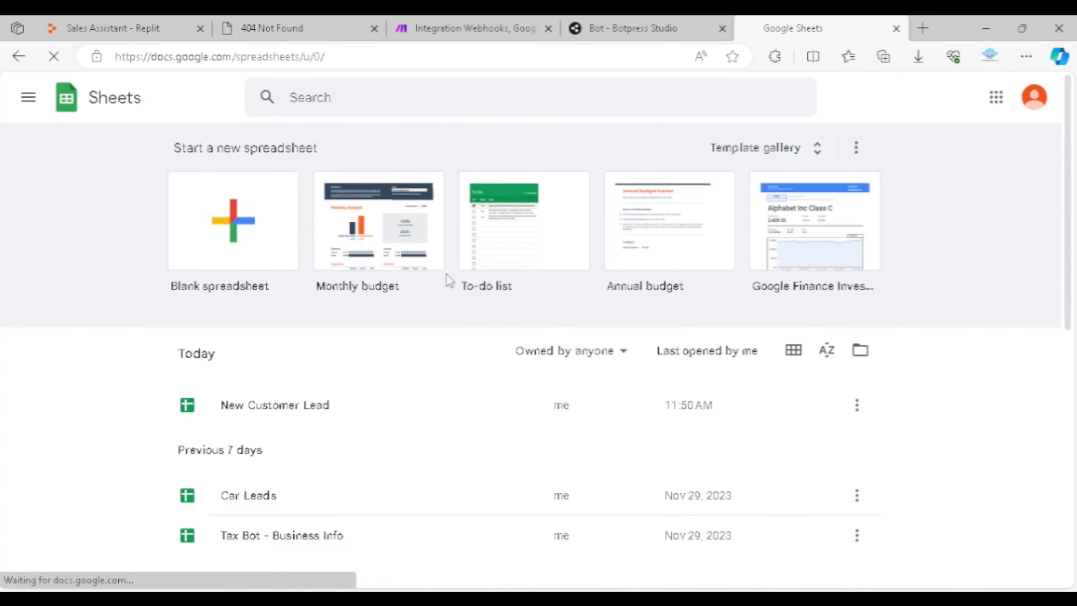
left_click(319, 412)
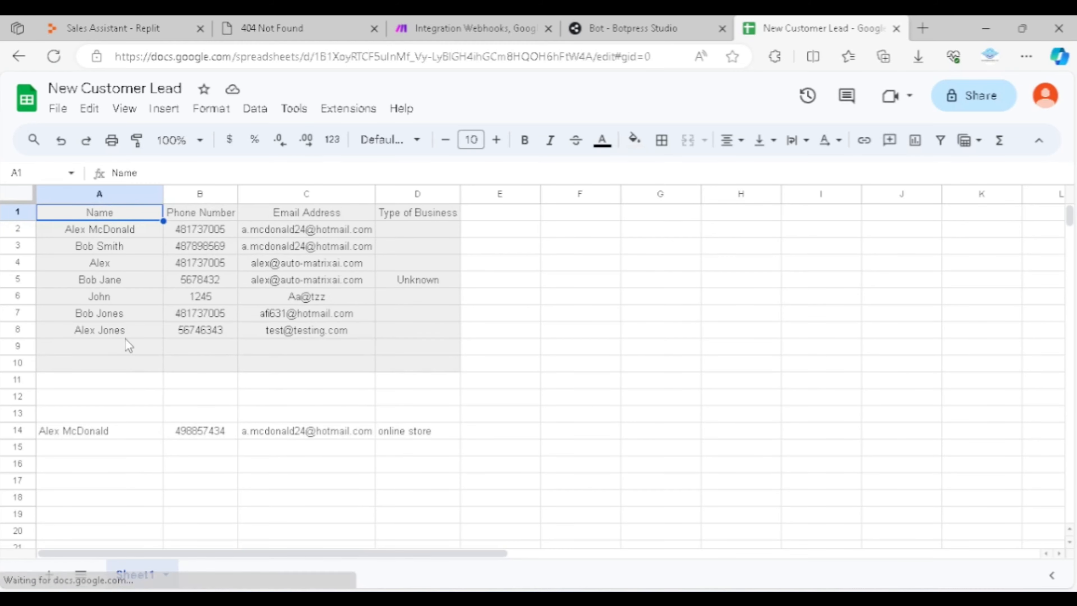
Examine the name, phone number and e-mail of the lead in row 8 of the sheet
left_click_drag(124, 337, 409, 341)
left_click(379, 362)
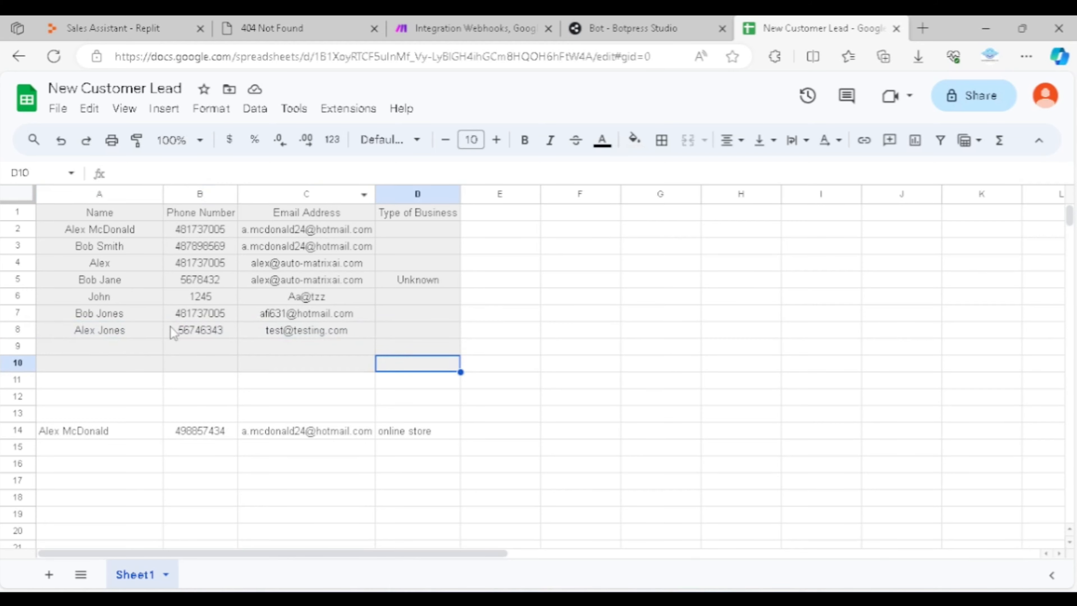
left_click(96, 346)
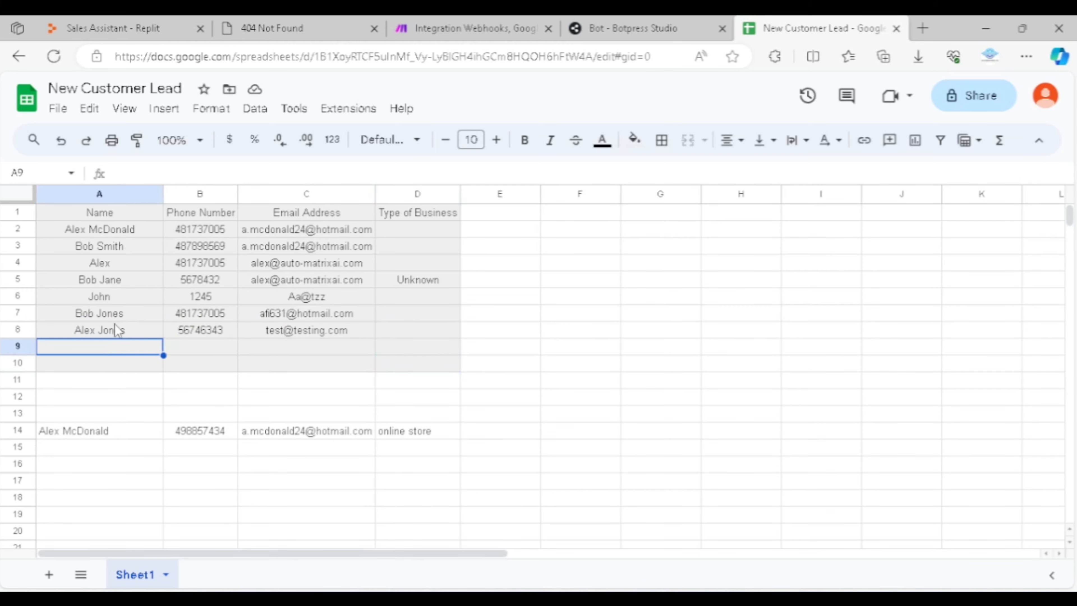
left_click_drag(121, 330, 353, 342)
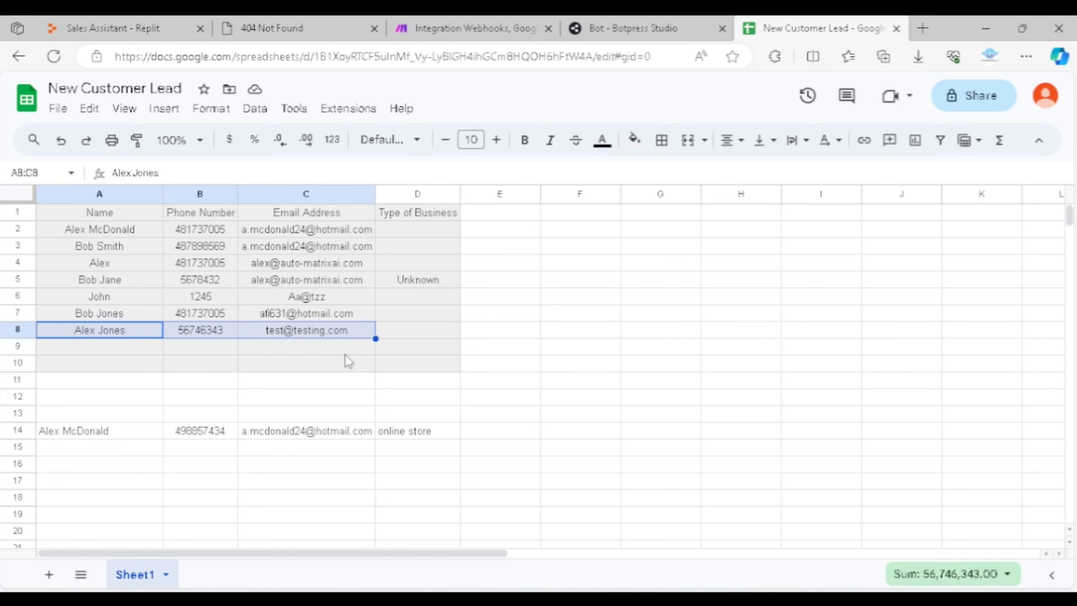
left_click(306, 347)
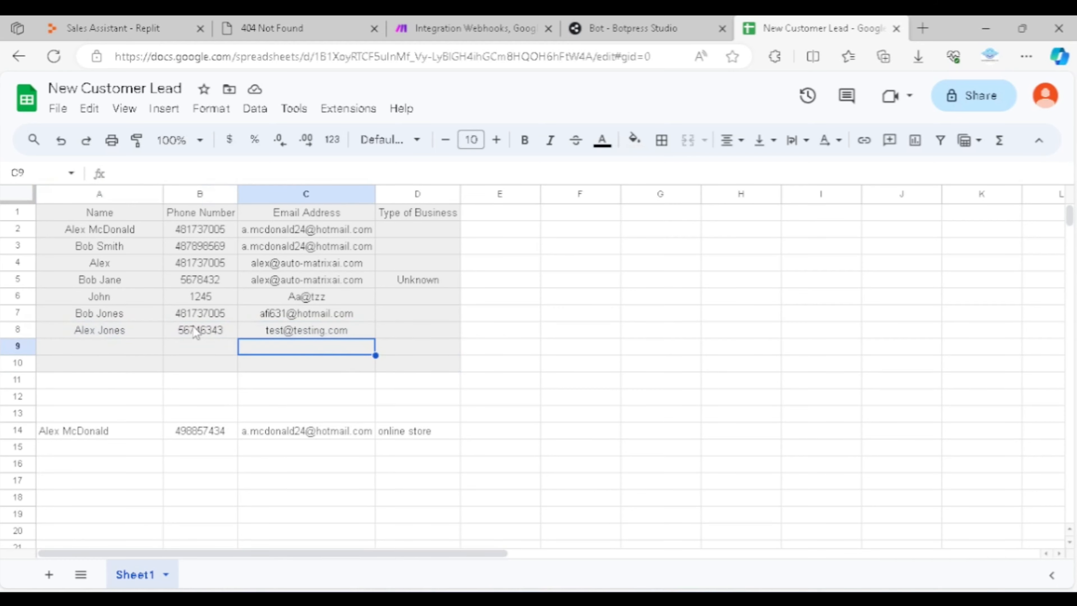
left_click(111, 330)
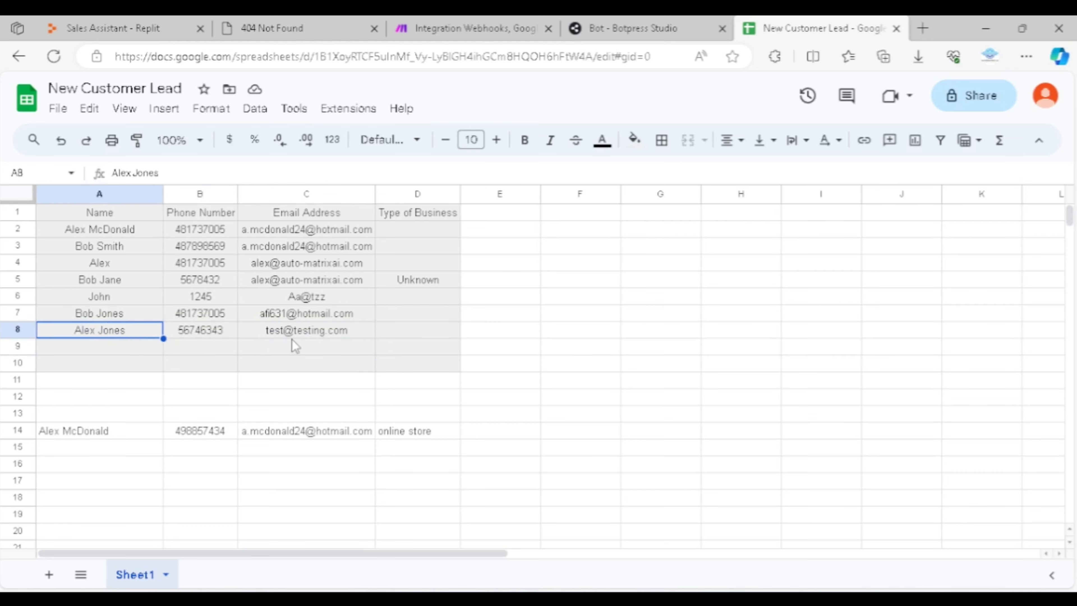
Examine the separate lead entry in row 14, from its name through to its type of business
left_click_drag(401, 431, 103, 441)
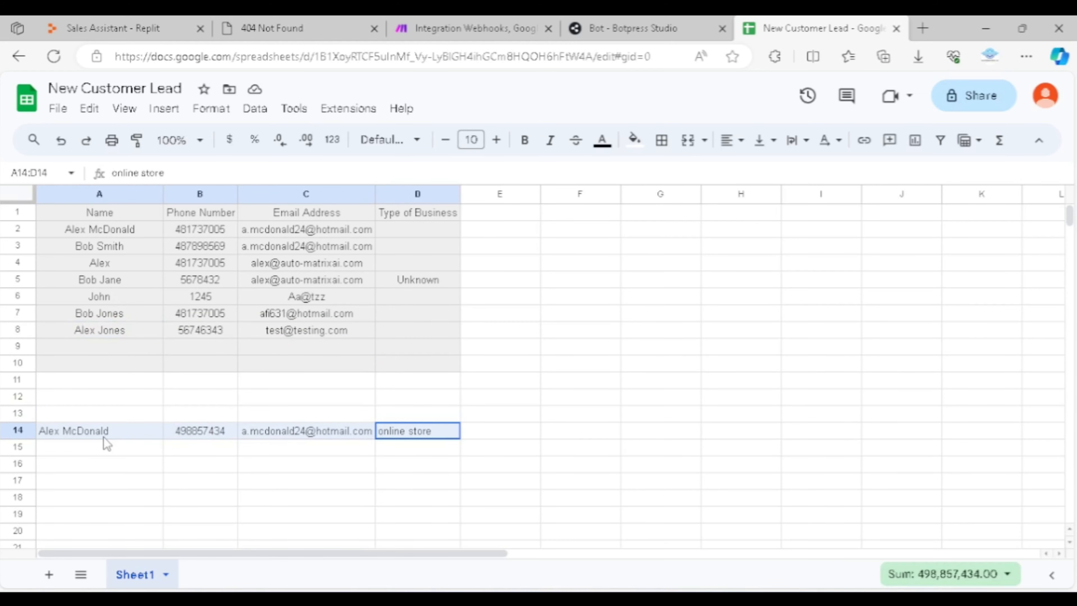
left_click(133, 429)
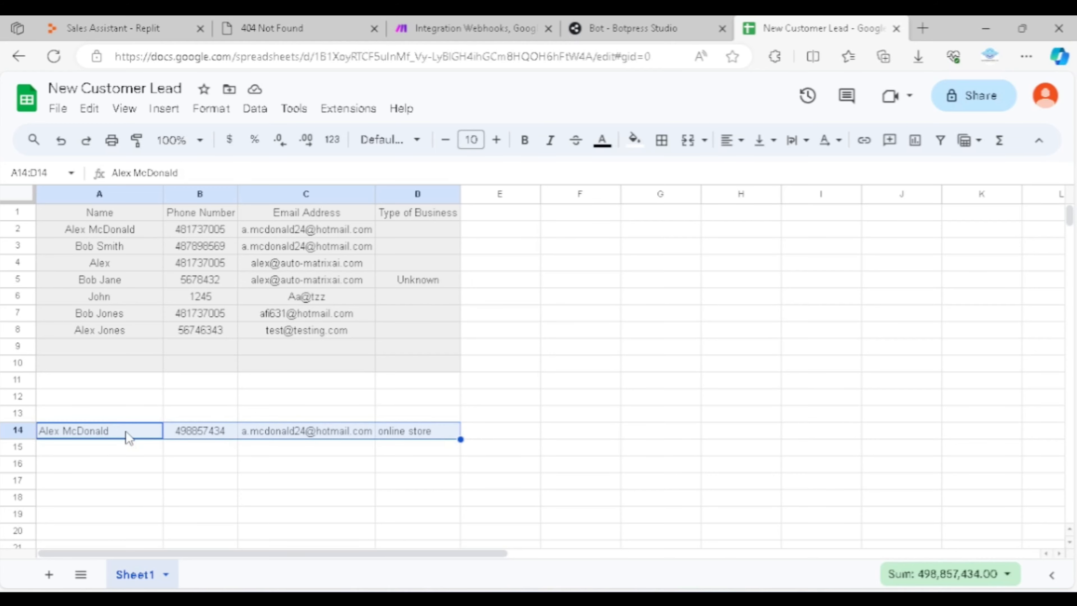
left_click(183, 463)
left_click_drag(403, 431, 118, 437)
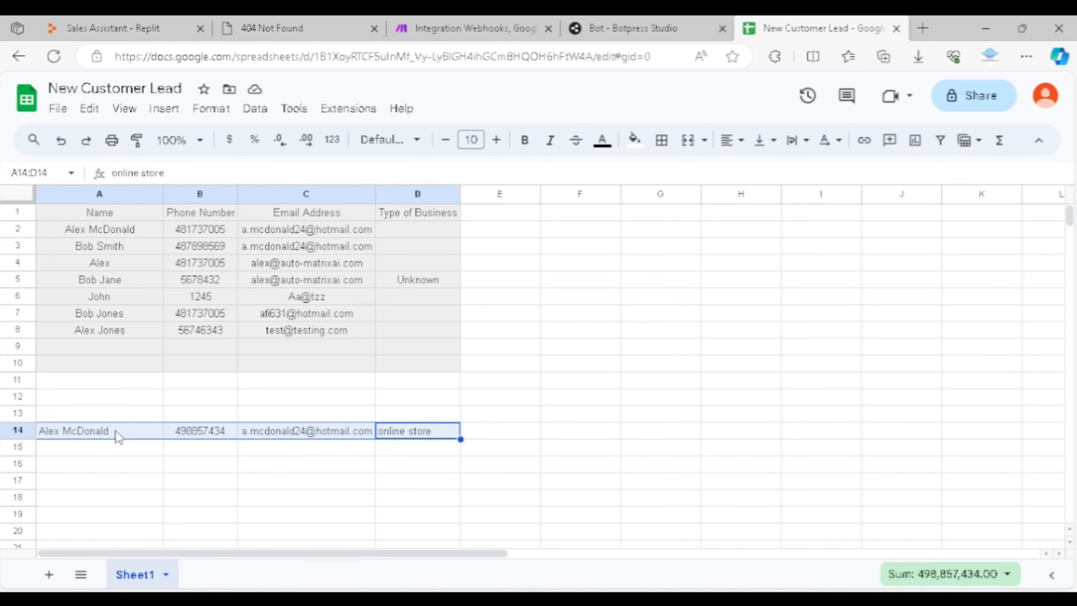
left_click(179, 403)
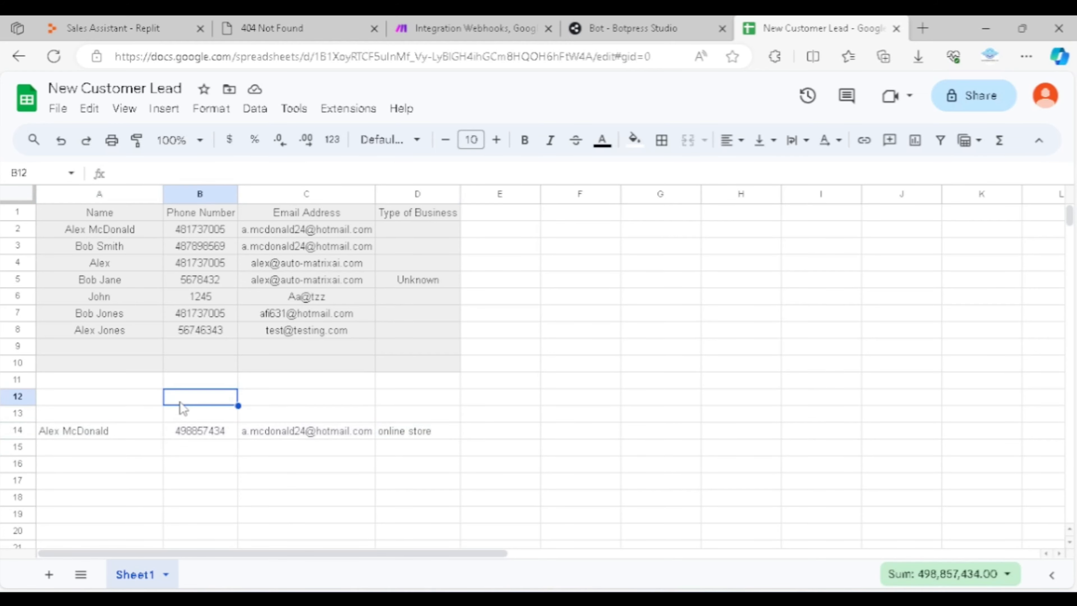
left_click(87, 424)
left_click(195, 434)
left_click(118, 384)
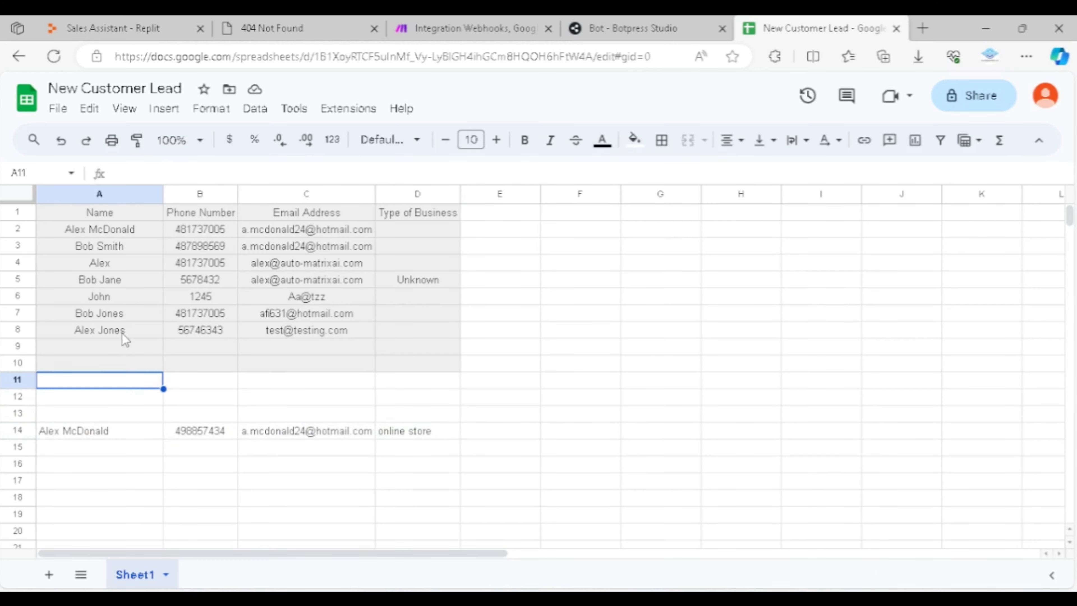
Close the New Customer Lead spreadsheet and open the Integration Webhooks, Google Sheets scenario in Make's editor
left_click(897, 28)
left_click(705, 246)
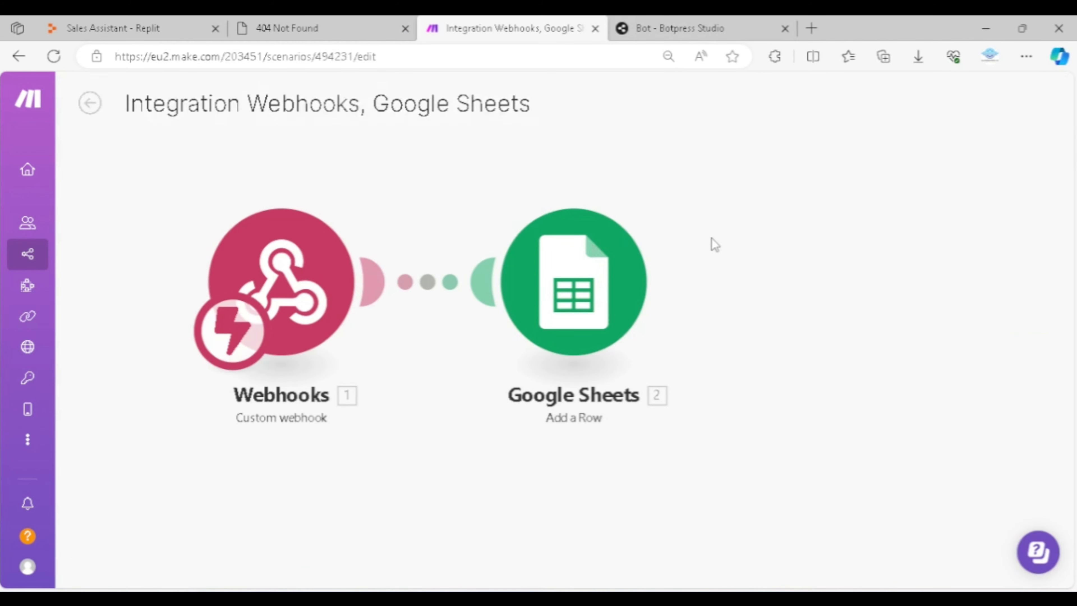
scroll(679, 233, "down", 5)
left_click_drag(864, 298, 717, 337)
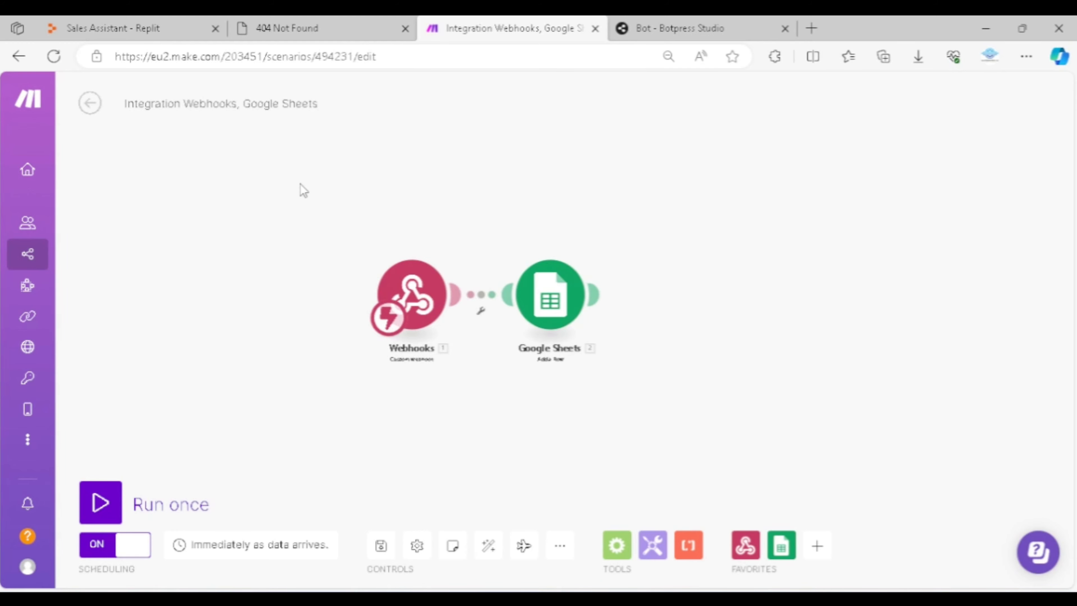
Switch to the Sales Assistant project in Replit and open its tools_list.py file
left_click(93, 26)
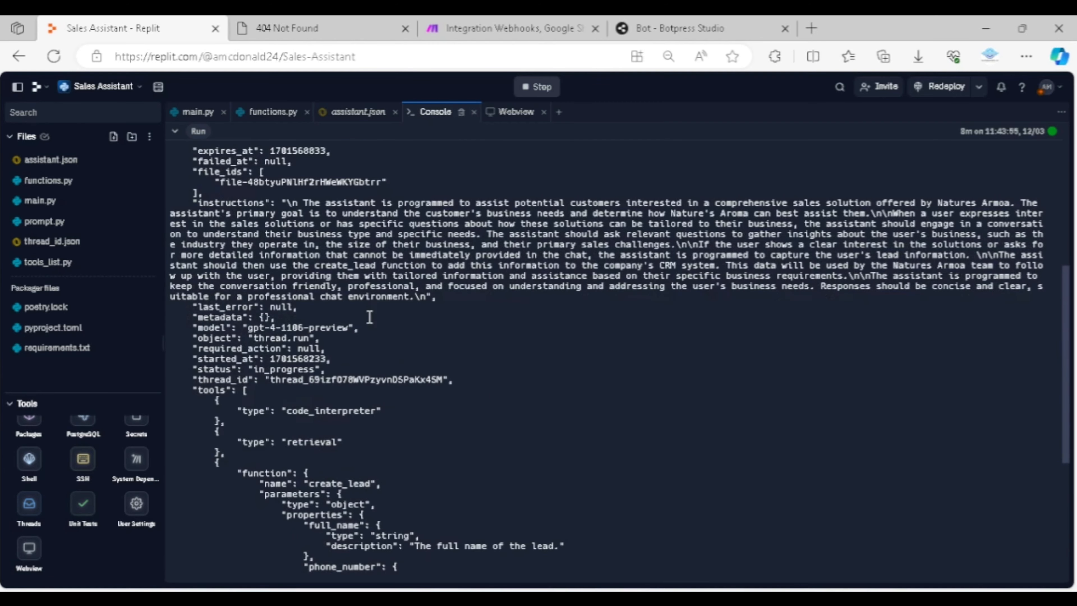
scroll(369, 317, "down", 6)
scroll(347, 415, "down", 6)
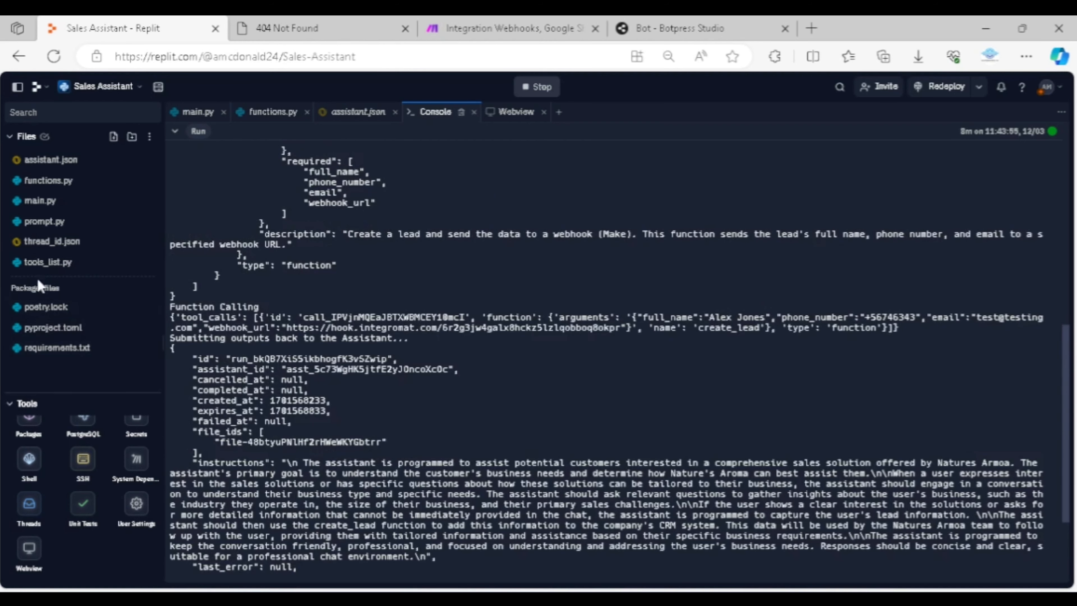
left_click(39, 266)
scroll(488, 241, "down", 2)
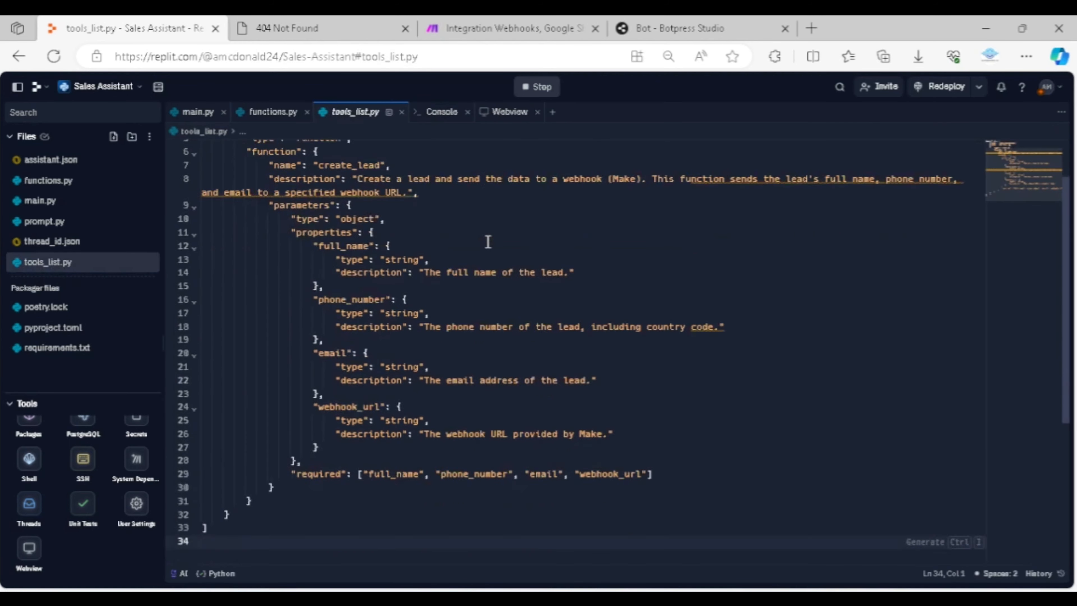
Examine the create_lead function definition in tools_list.py, from its description through its parameters and required fields
scroll(488, 241, "up", 2)
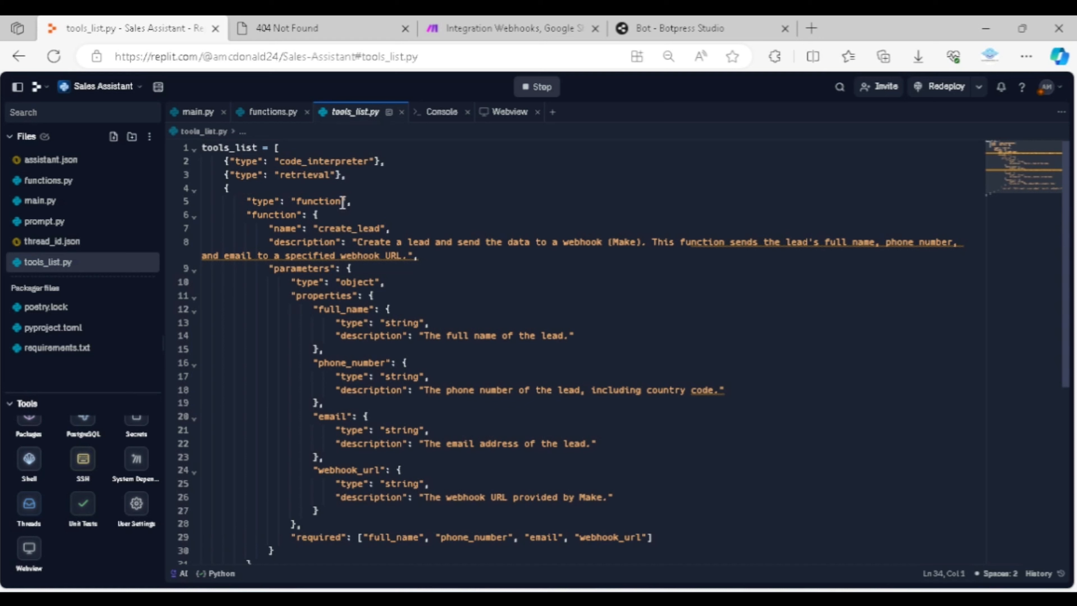
left_click_drag(246, 201, 301, 524)
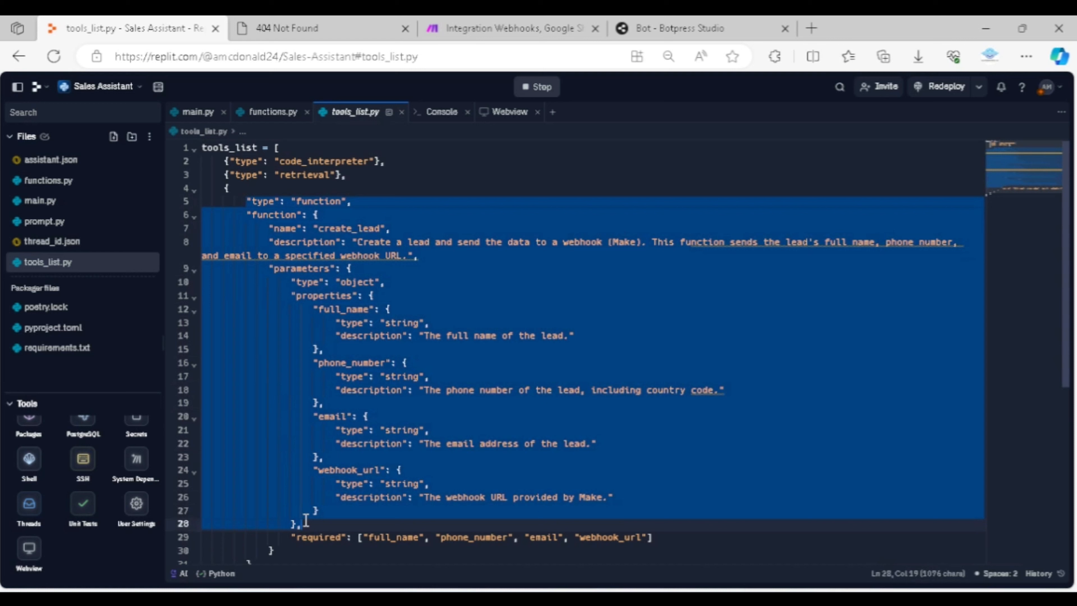
left_click(473, 288)
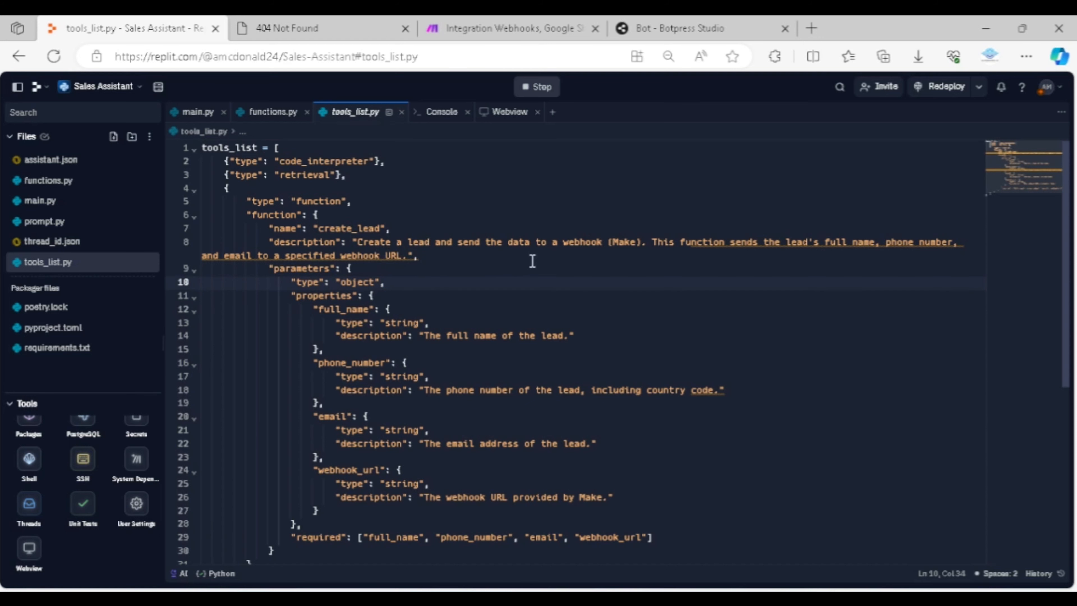
scroll(464, 299, "down", 1)
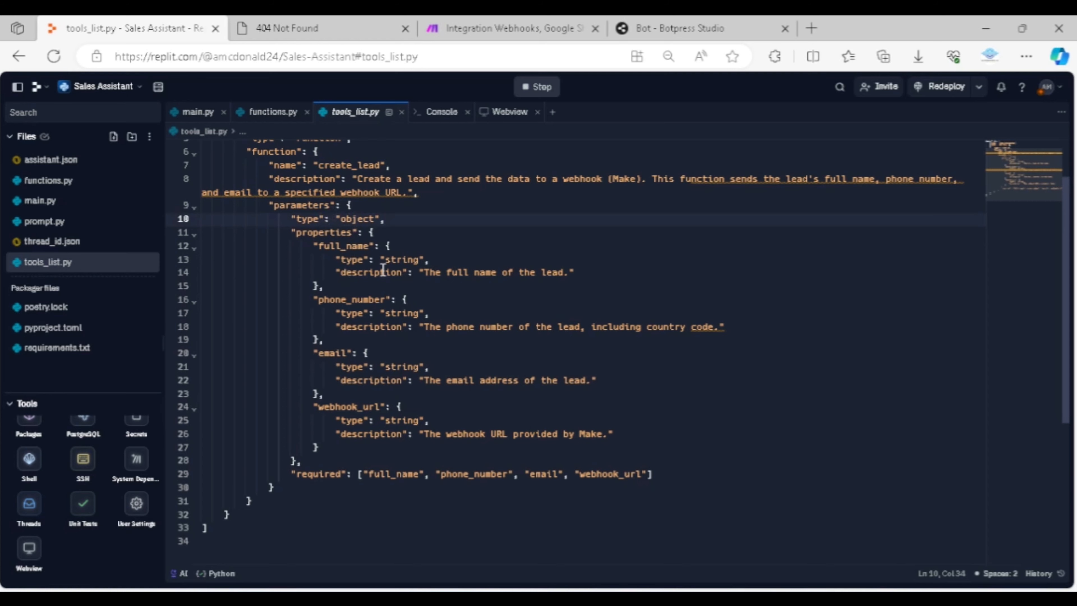
scroll(383, 270, "down", 1)
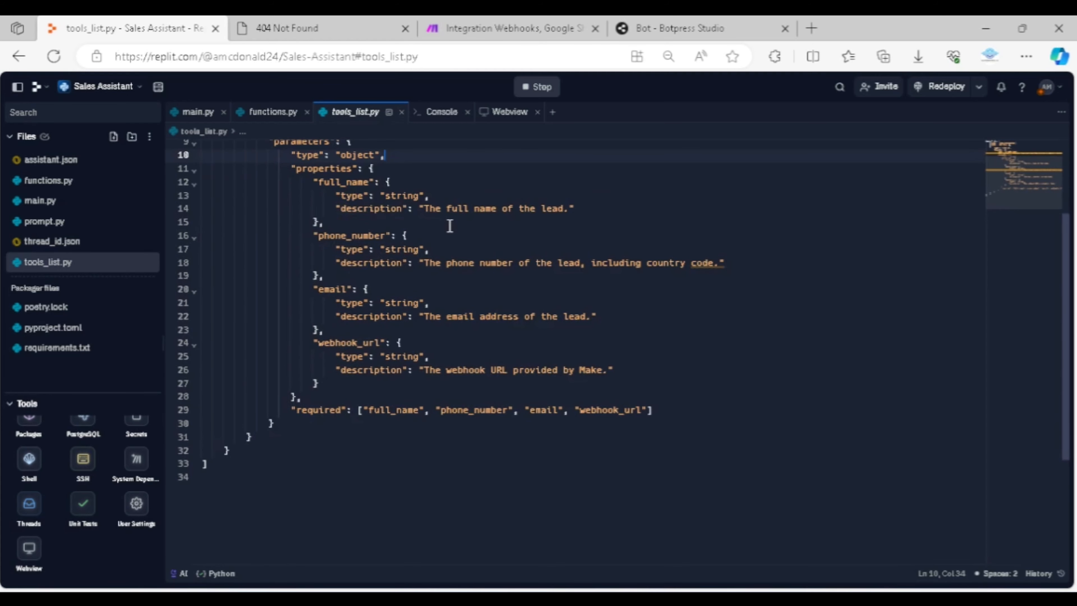
left_click(428, 183)
scroll(481, 192, "up", 3)
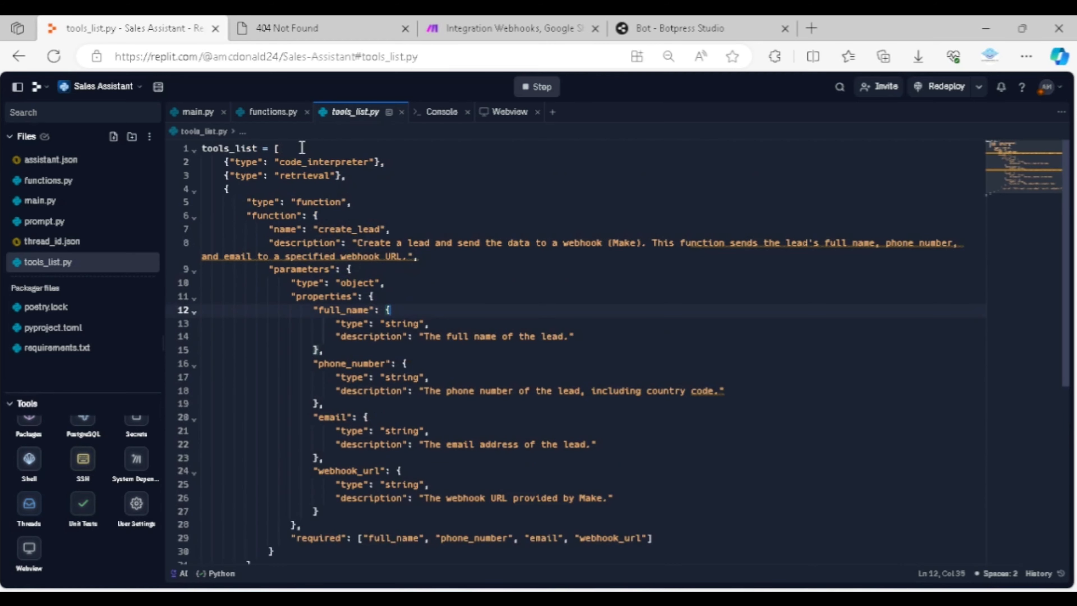
Open functions.py and examine the create_lead function, including its webhook URL and the lead data it sends
left_click(272, 112)
scroll(339, 265, "up", 2)
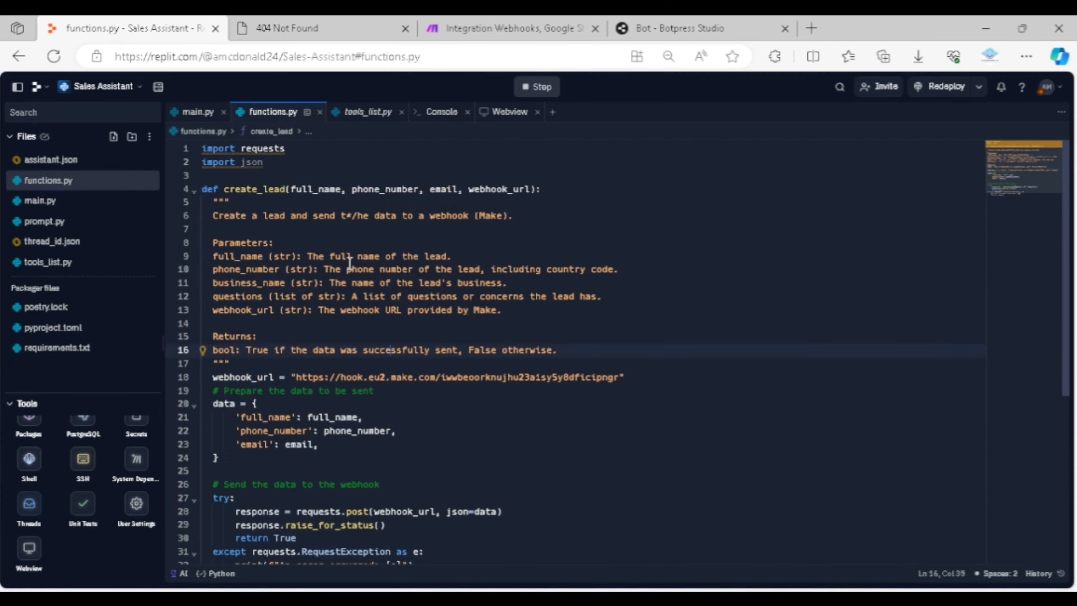
scroll(342, 285, "down", 1)
scroll(341, 287, "up", 1)
Look at the chatbot's main workflow in Botpress Studio, and return to functions.py in Replit to review the code again
left_click(662, 28)
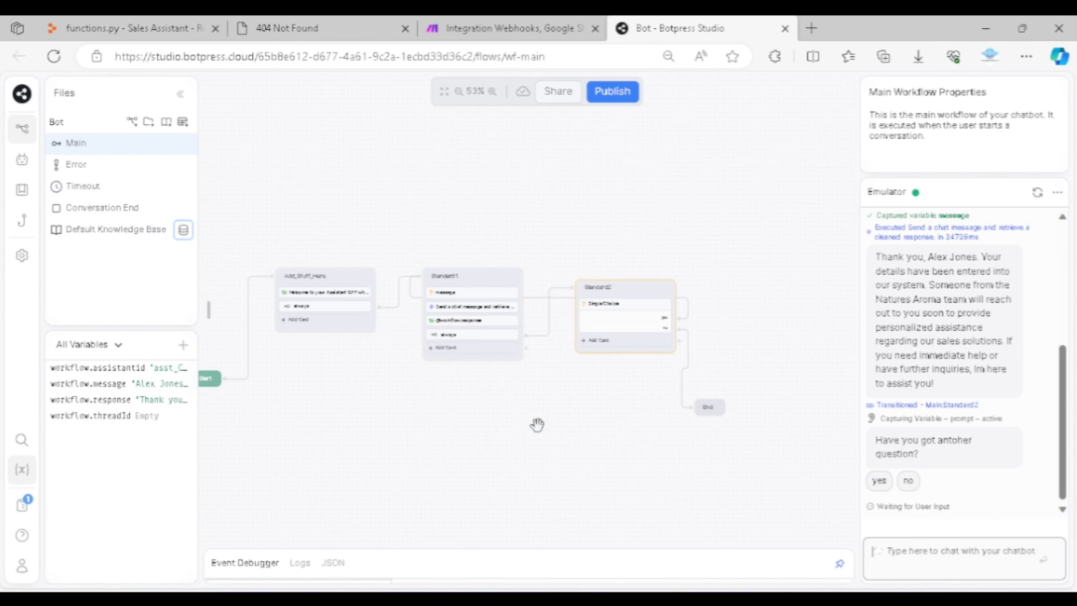
left_click(131, 27)
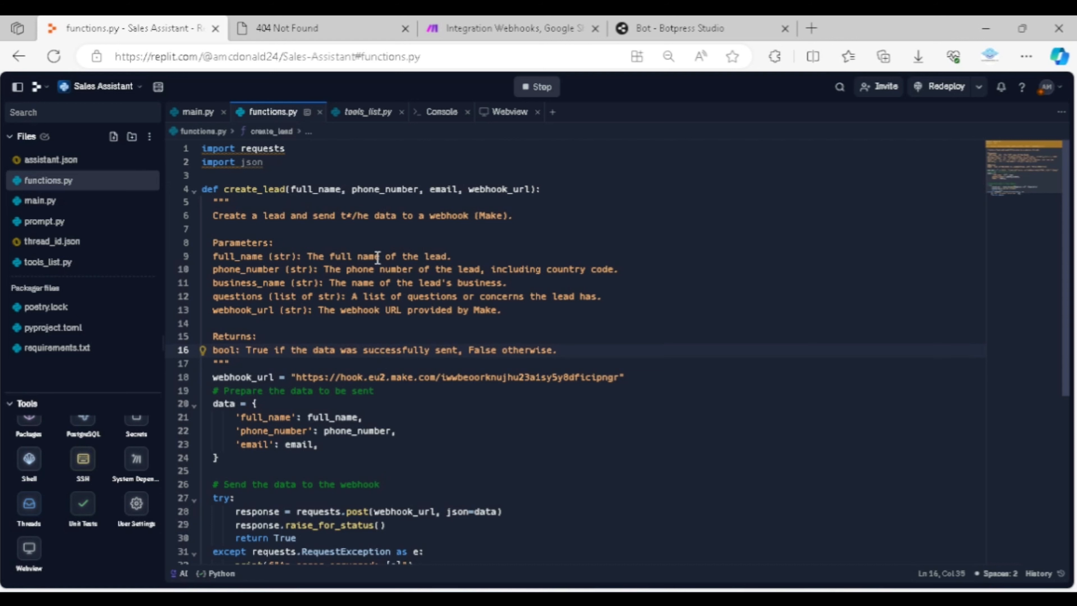
scroll(378, 257, "down", 2)
scroll(378, 257, "up", 2)
Return to Botpress Studio, view the chatbot's shareable web page and close it again
left_click(683, 30)
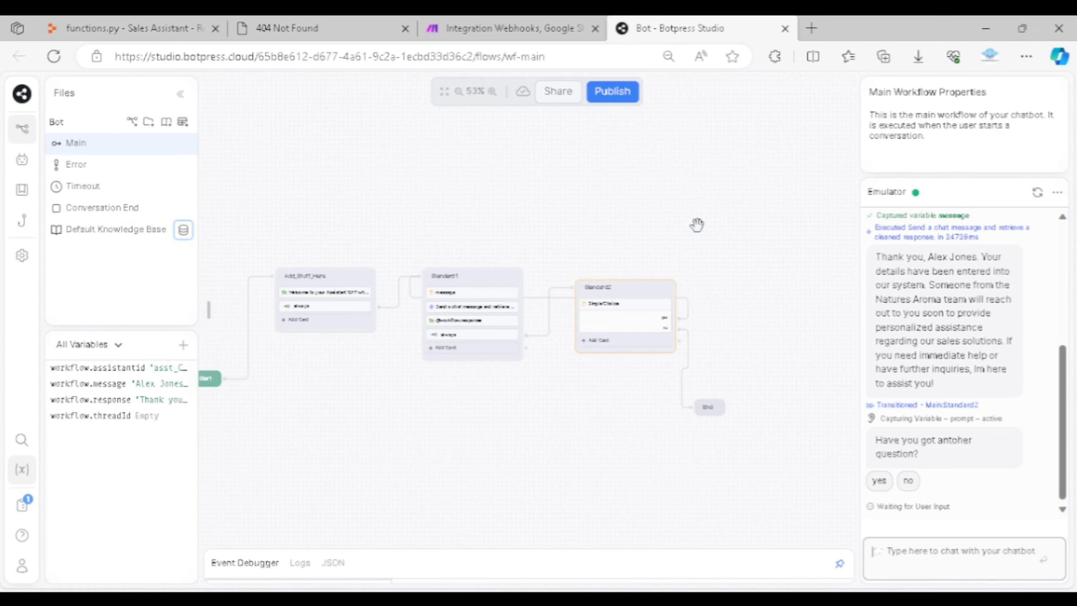
left_click(666, 220)
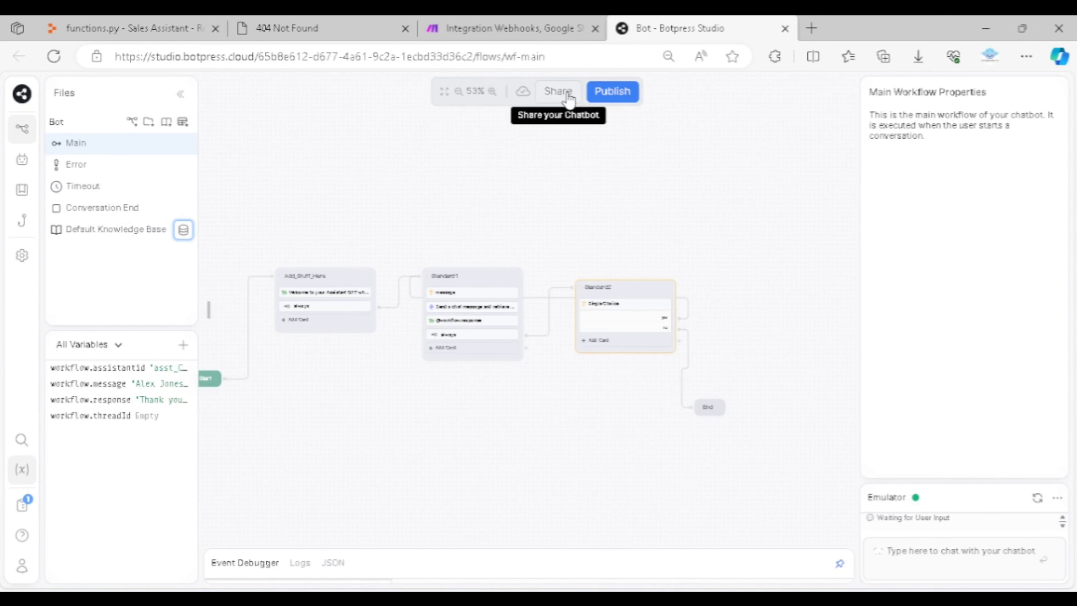
left_click(559, 92)
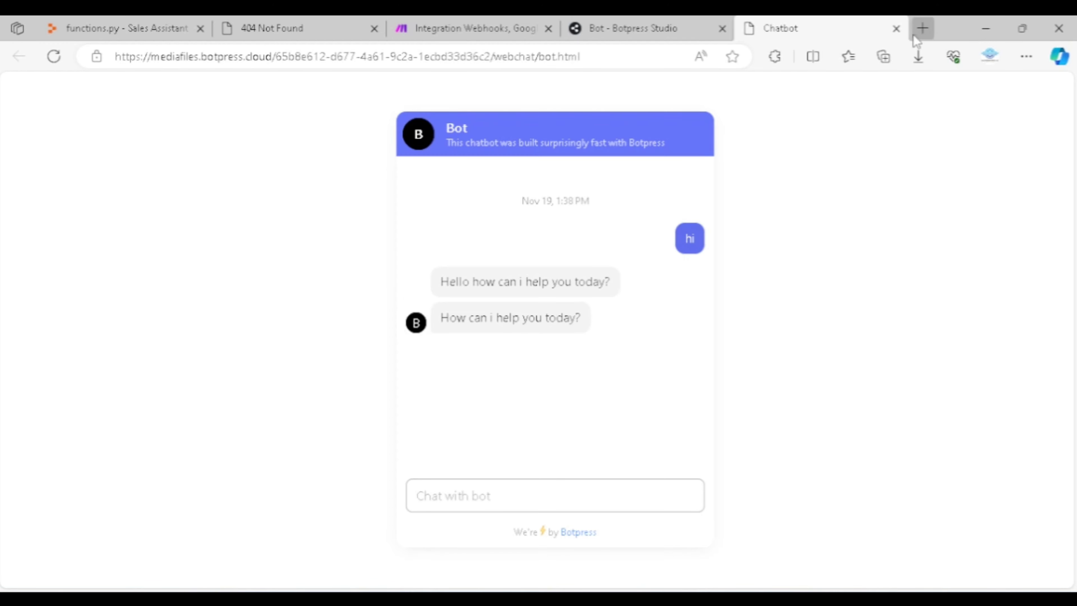
left_click(896, 28)
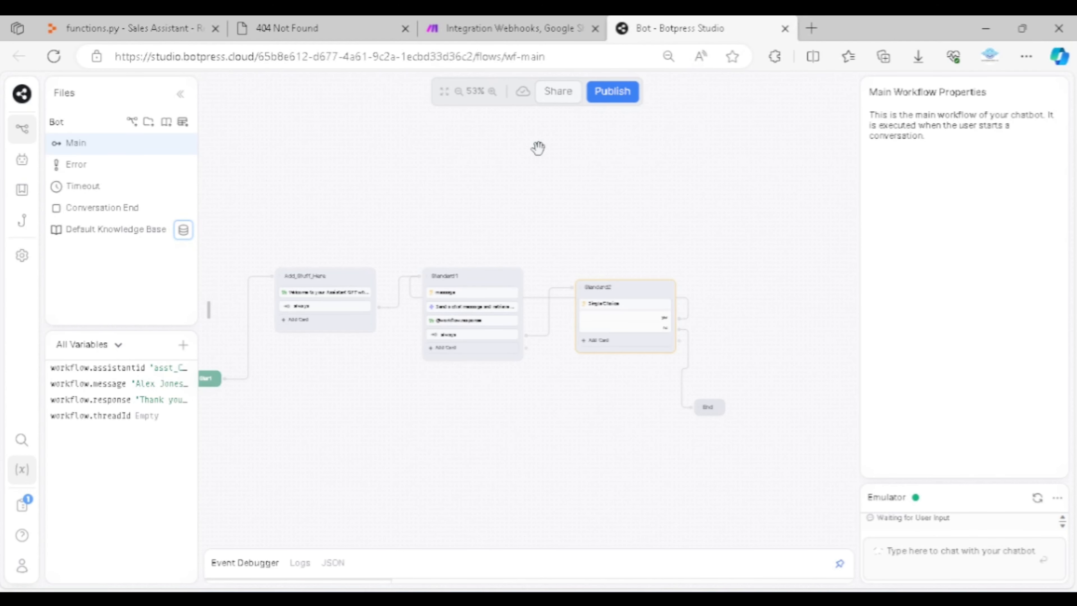
Go back to the Botpress dashboard and open the Webchat integration of the swift-locust chatbot
left_click(22, 94)
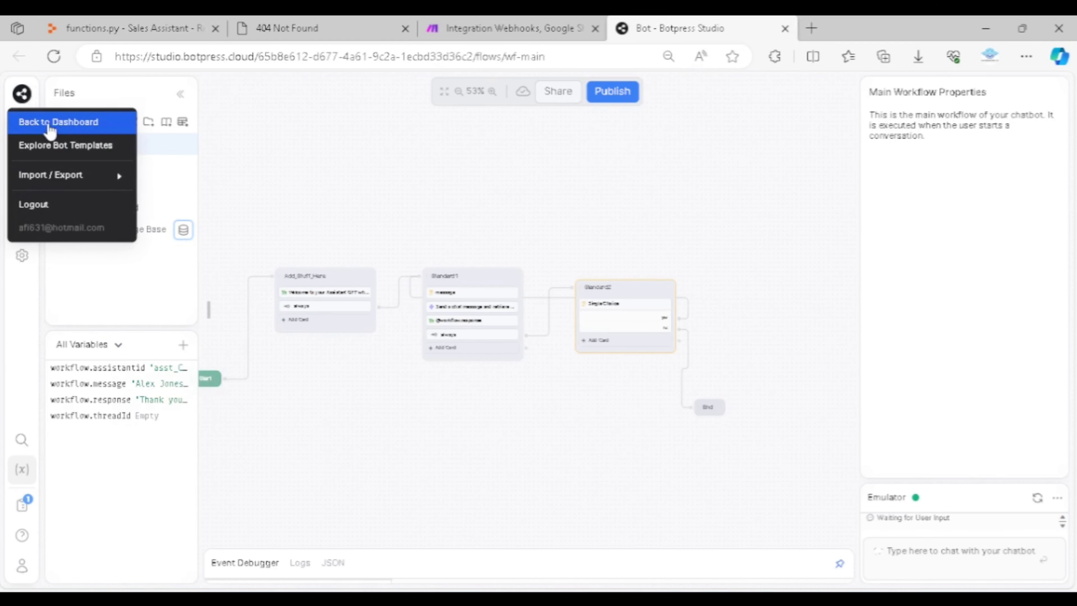
left_click(50, 128)
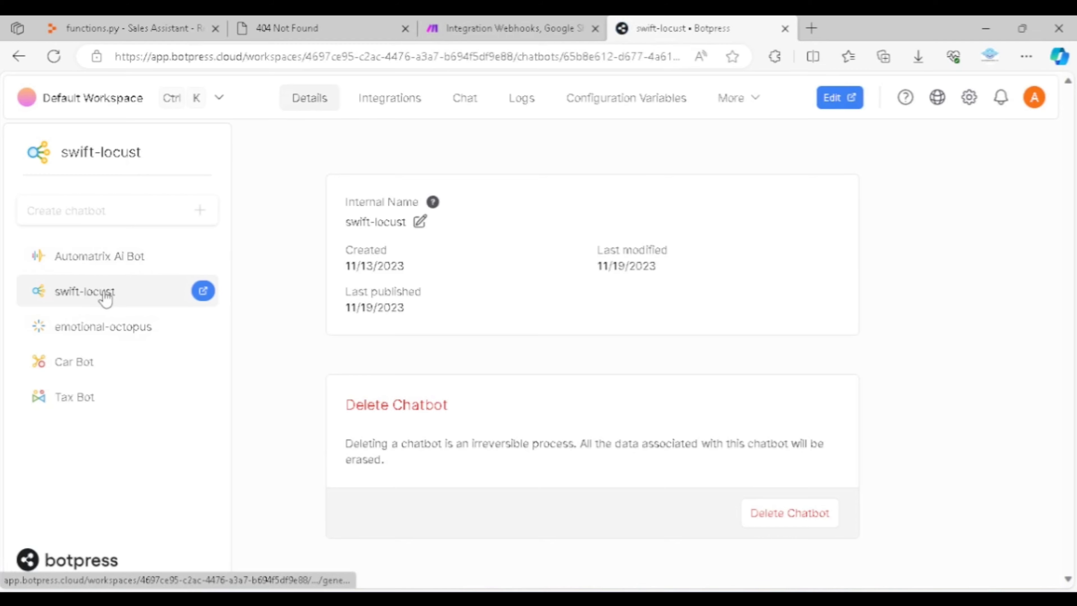
left_click(385, 110)
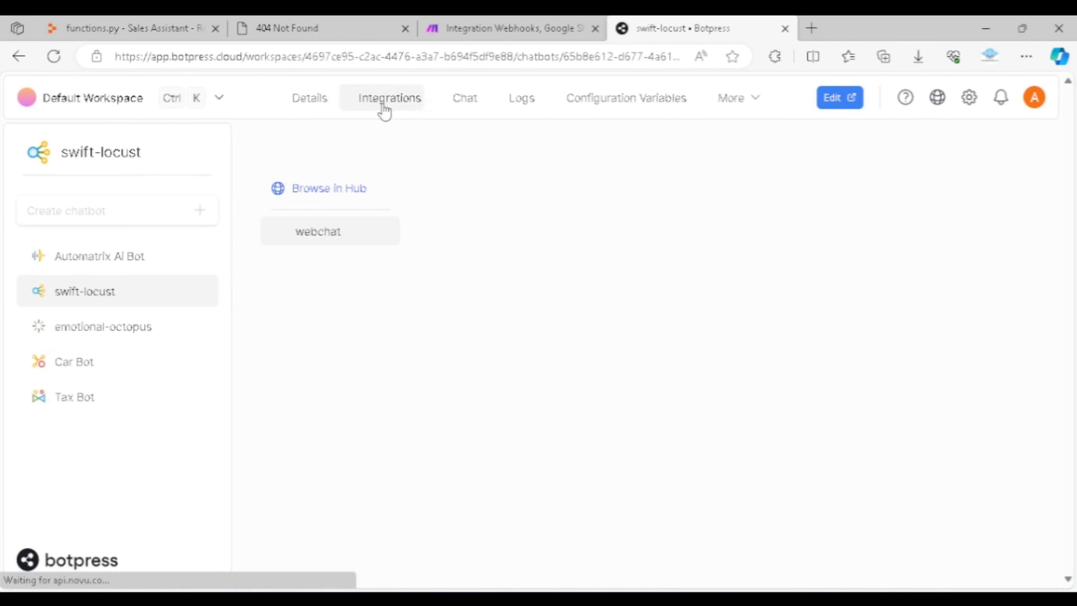
left_click(385, 233)
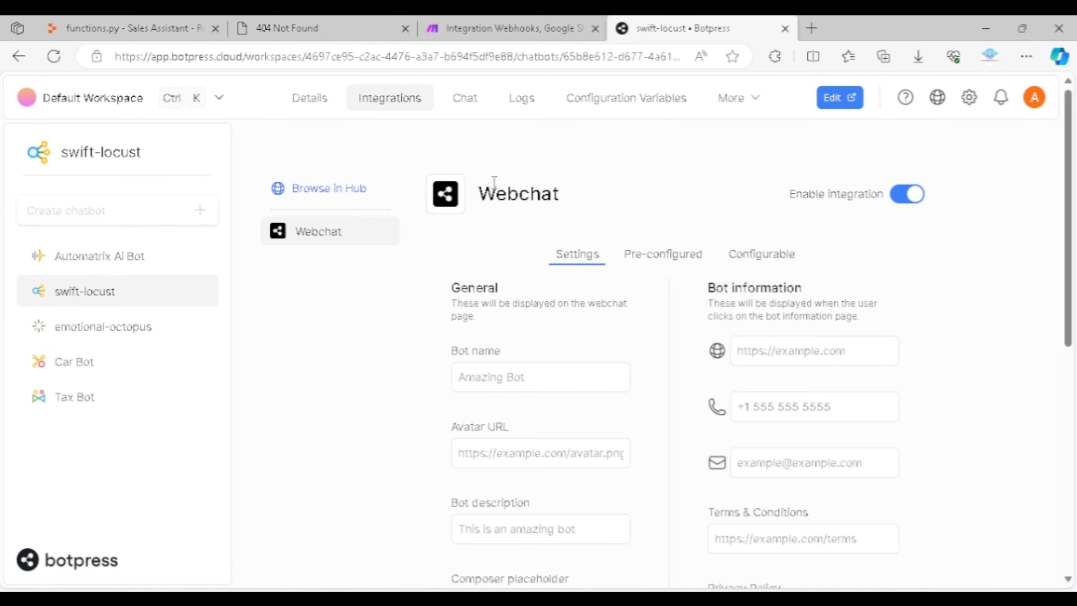
Examine the shareable URL and the embed script in the Webchat integration's Pre-configured section
scroll(594, 193, "down", 2)
left_click(640, 183)
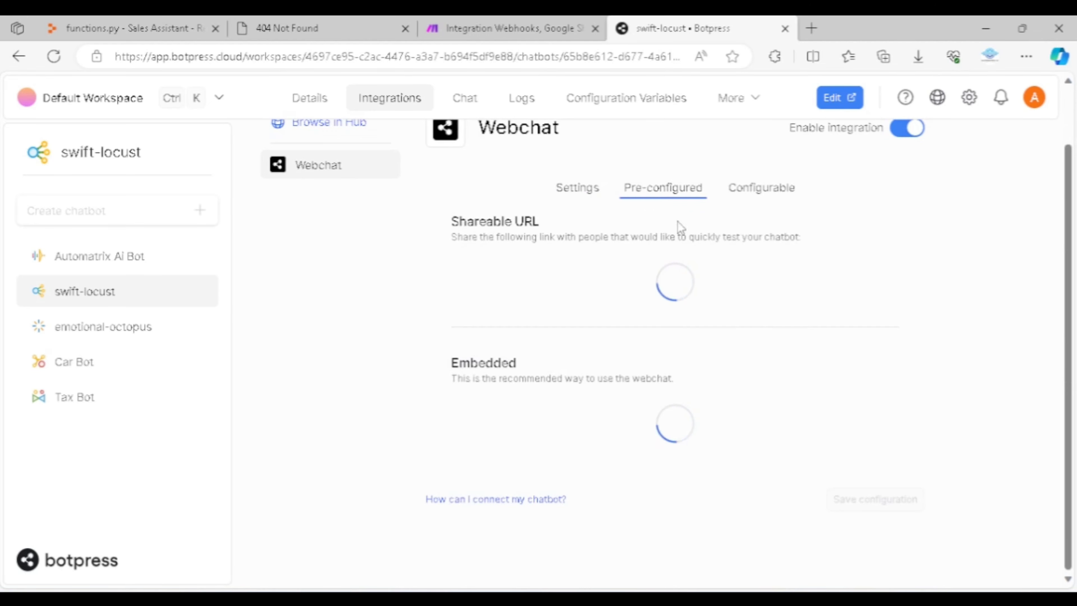
mouse_move(495, 269)
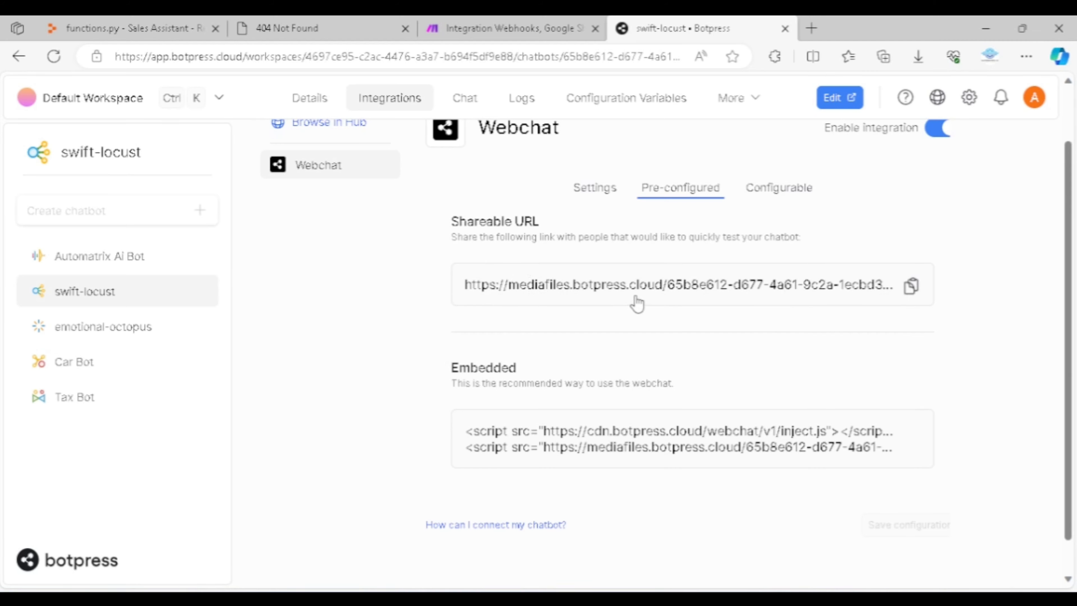
scroll(570, 453, "down", 1)
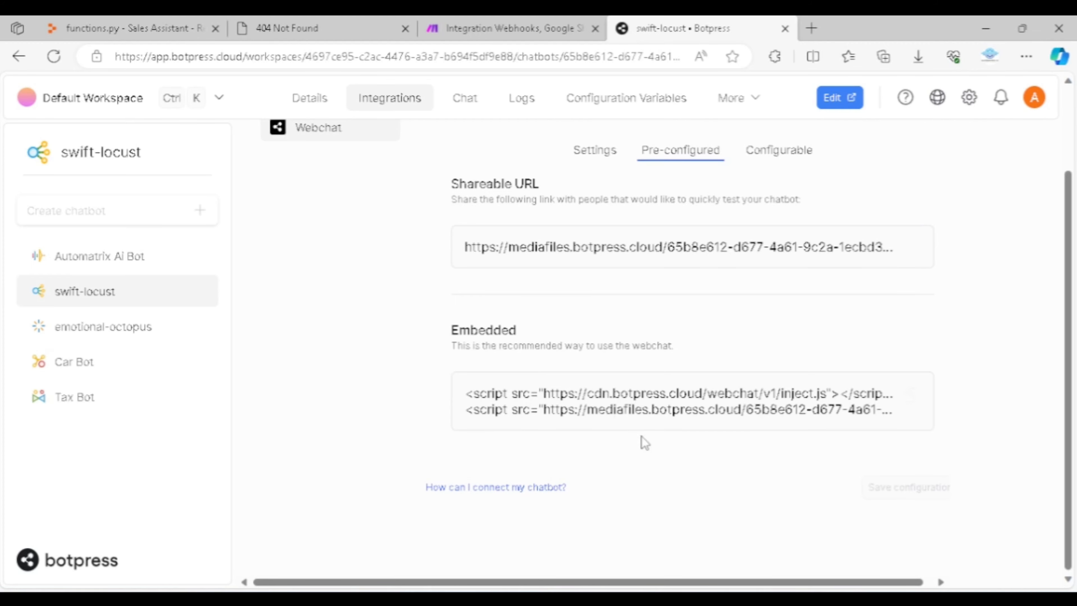
scroll(757, 366, "up", 2)
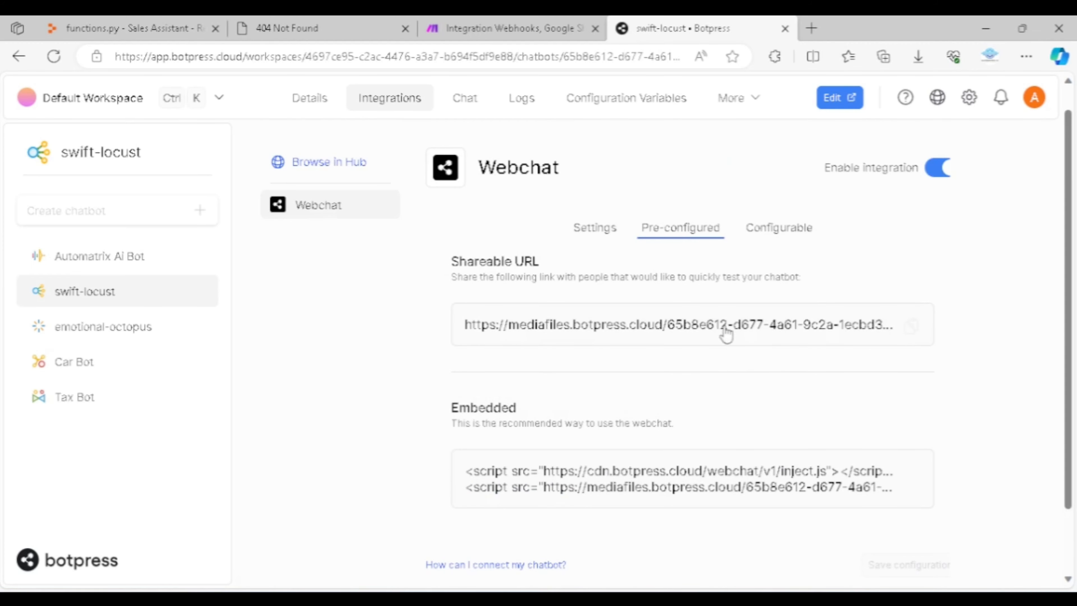
Examine the Configurable version of the webchat embed code from its opening script line to the theme settings
left_click(780, 238)
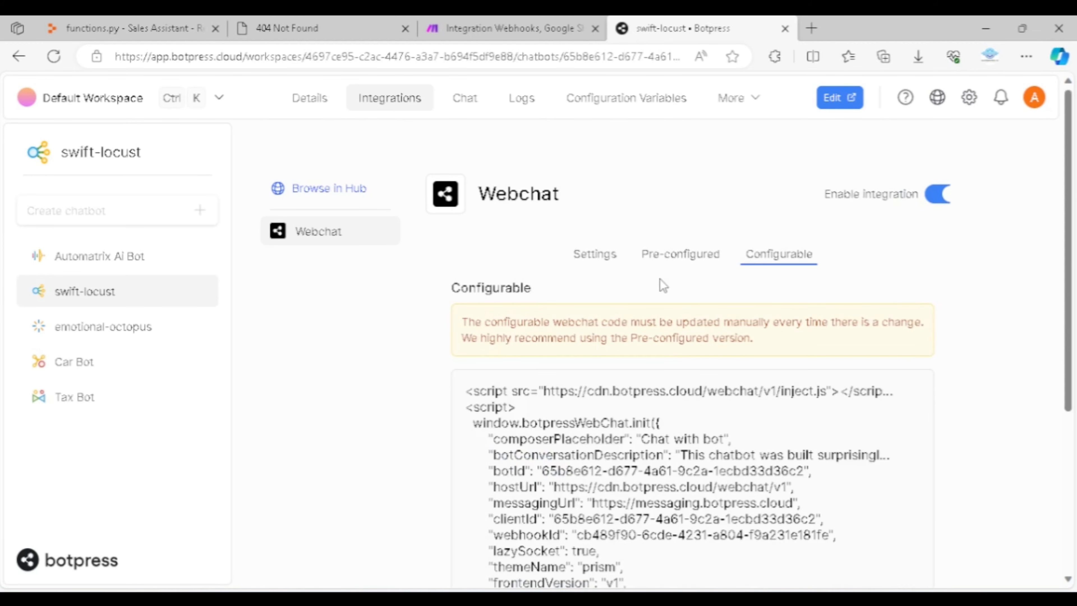
scroll(672, 340, "down", 4)
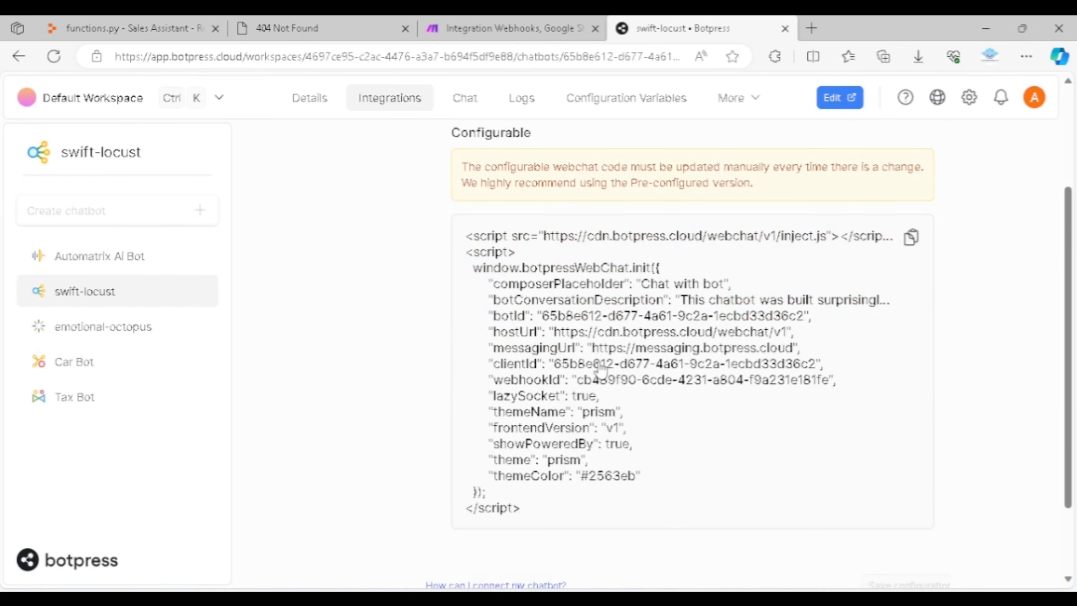
scroll(601, 372, "up", 2)
scroll(615, 346, "down", 2)
scroll(605, 424, "up", 2)
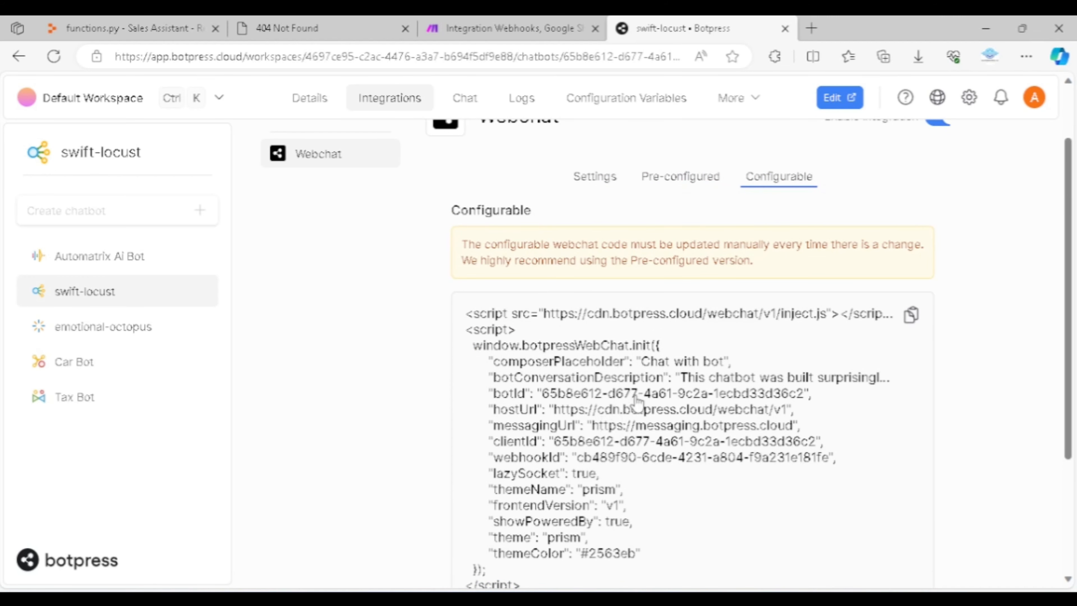
scroll(640, 395, "up", 2)
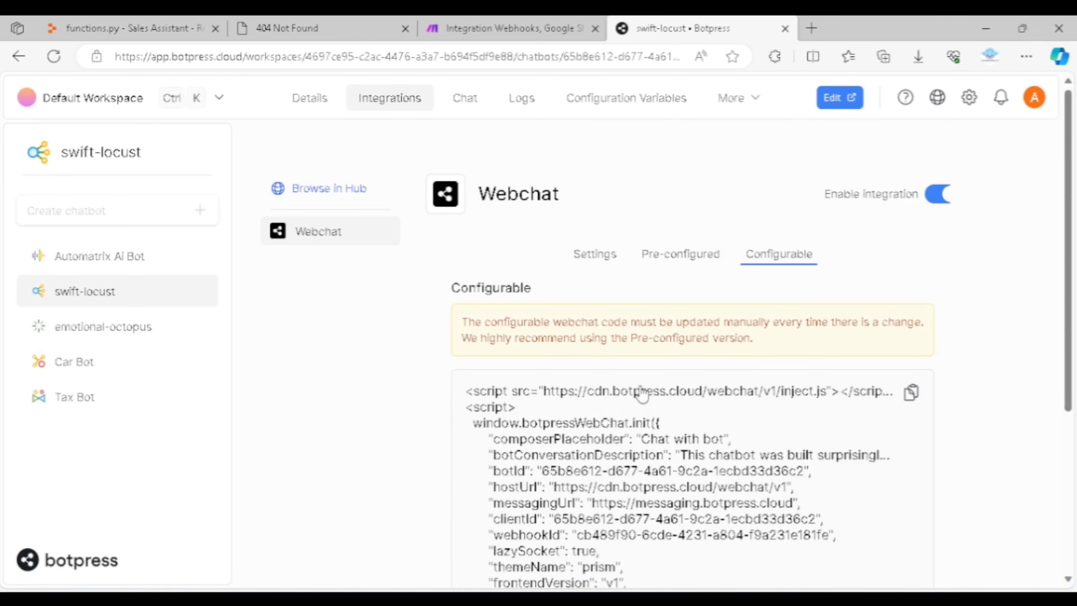
Return to the Webchat integration's general settings and open the Webchat Styler linked from the Stylesheet URL
left_click(595, 260)
scroll(558, 370, "down", 2)
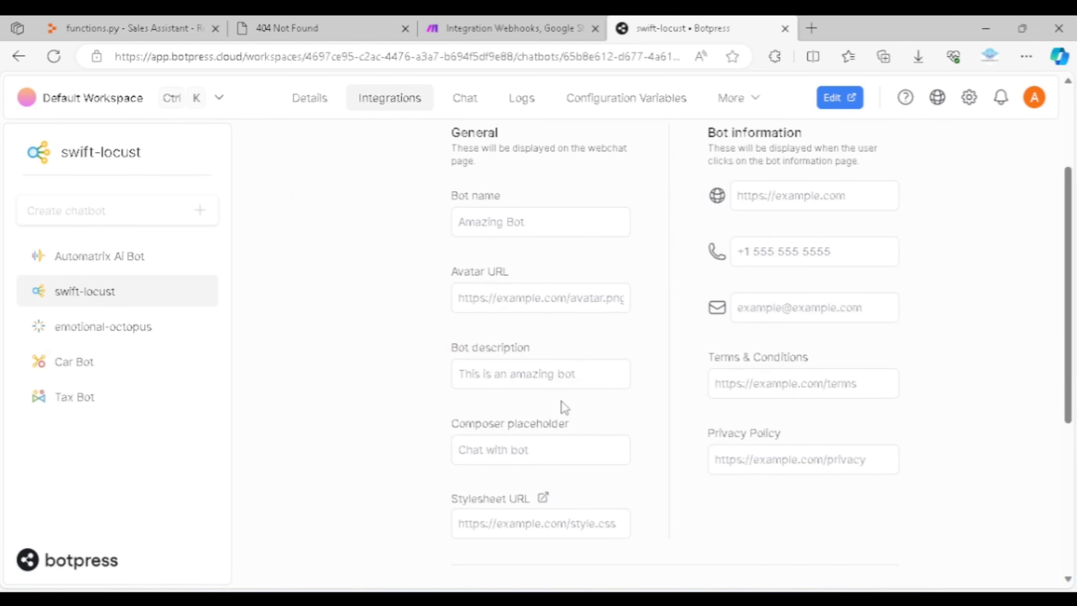
left_click(517, 505)
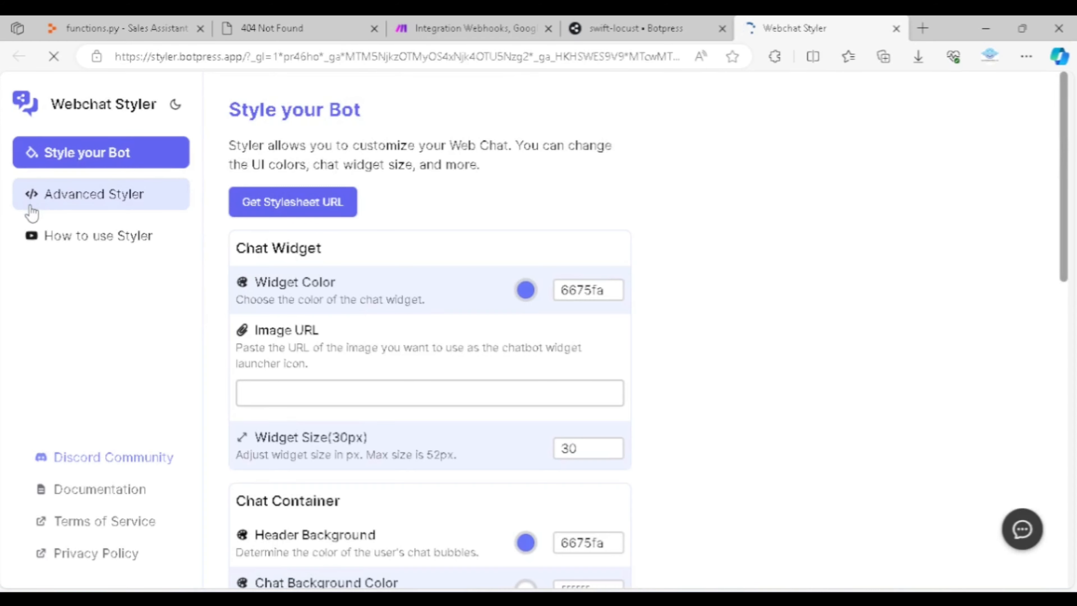
Compare the Styler's basic widget and chat container options with the CSS editor in Advanced Styler
scroll(441, 235, "down", 1)
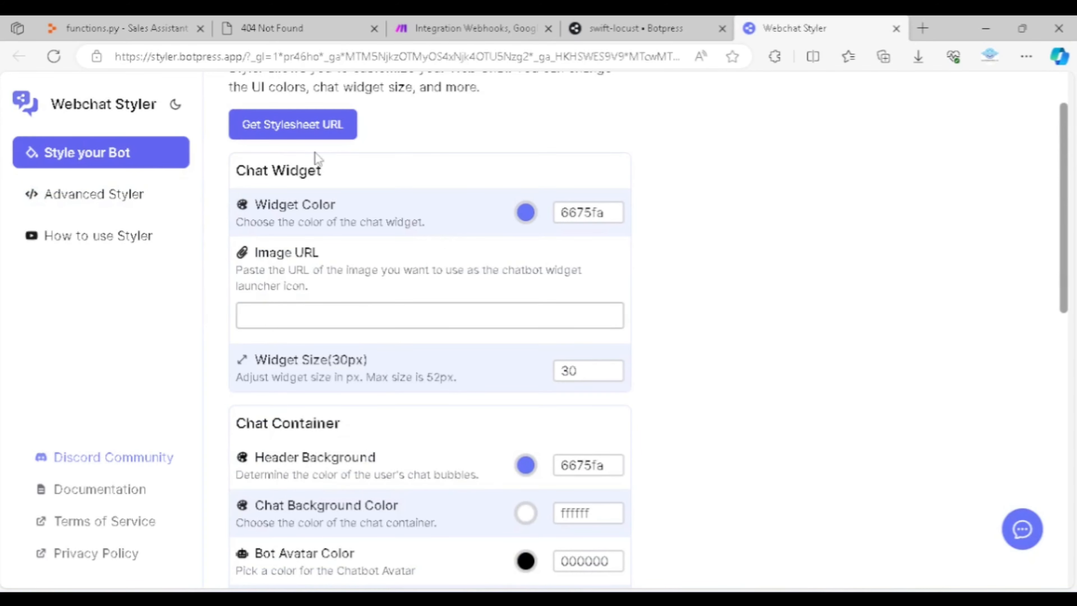
scroll(368, 467, "up", 1)
scroll(490, 231, "down", 1)
left_click(99, 208)
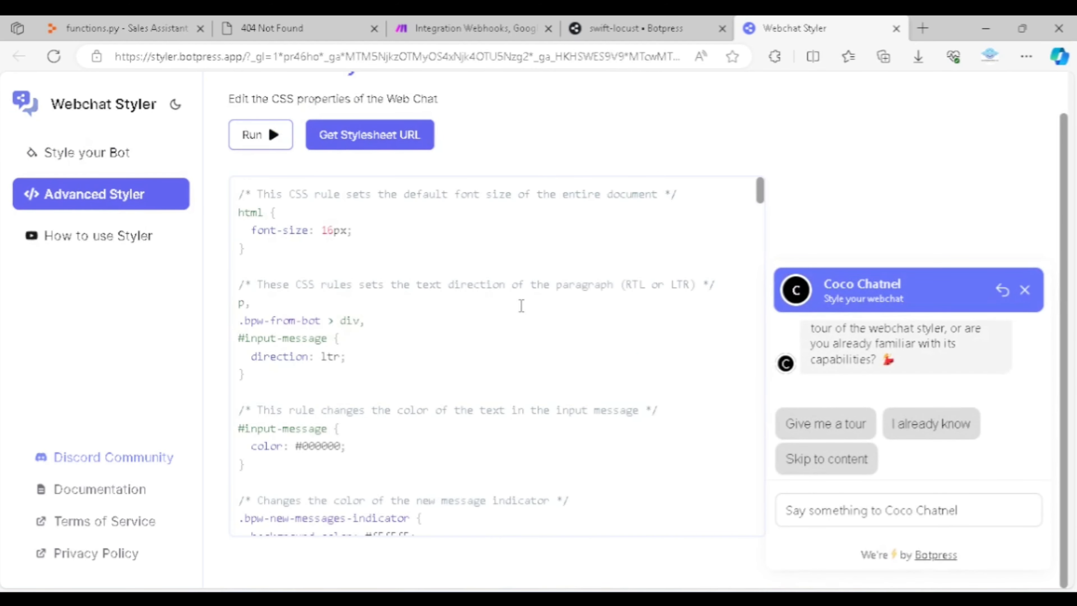
scroll(521, 305, "down", 3)
scroll(521, 306, "up", 3)
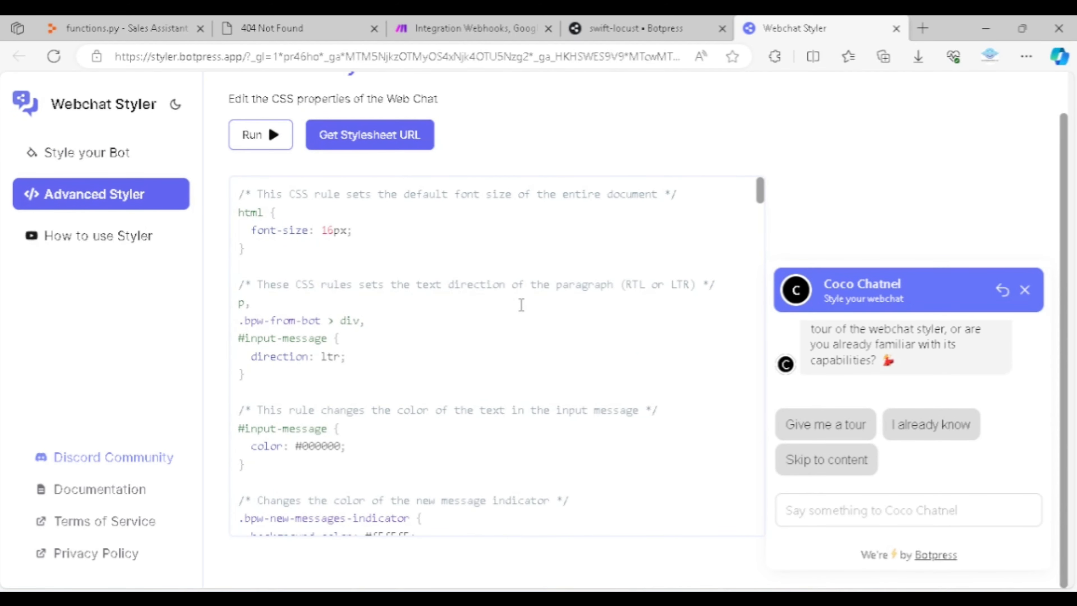
left_click(113, 154)
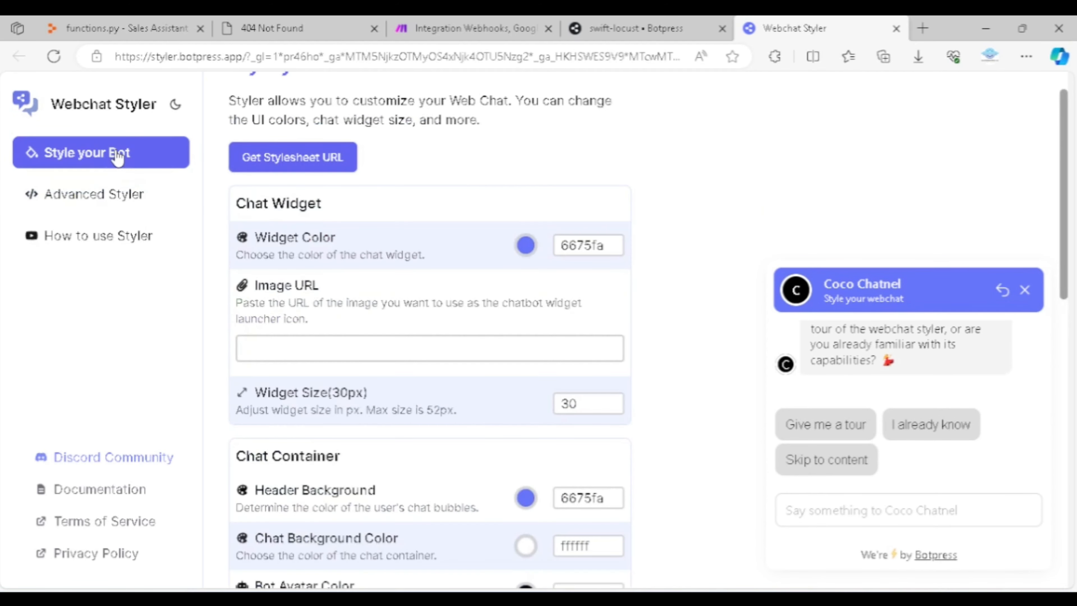
left_click(117, 214)
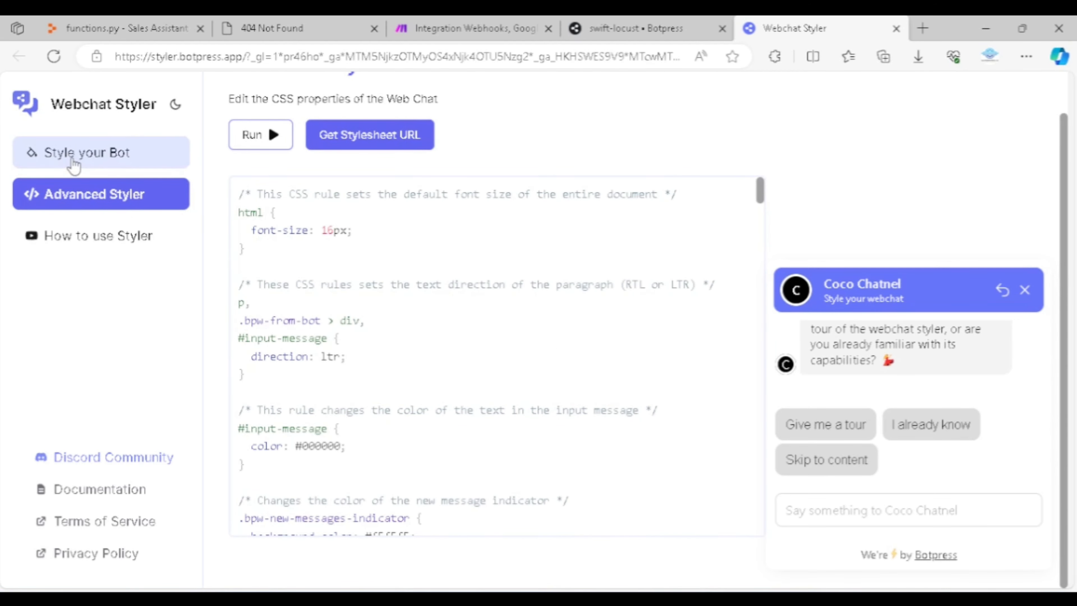
Review the basic chat widget and chat container options under Style your Bot and close the Webchat Styler
left_click(82, 165)
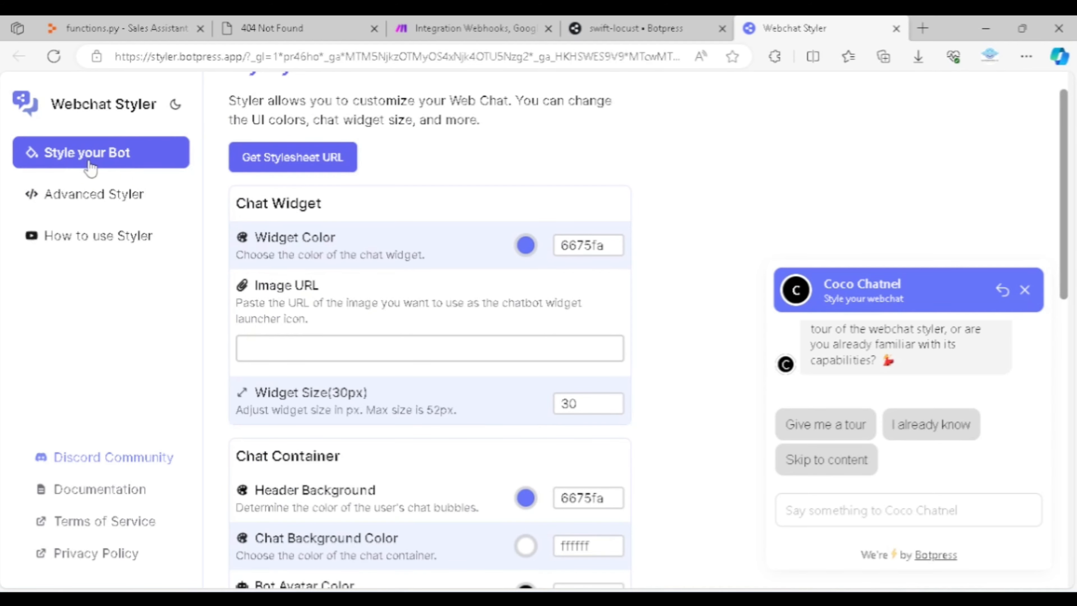
scroll(416, 304, "down", 3)
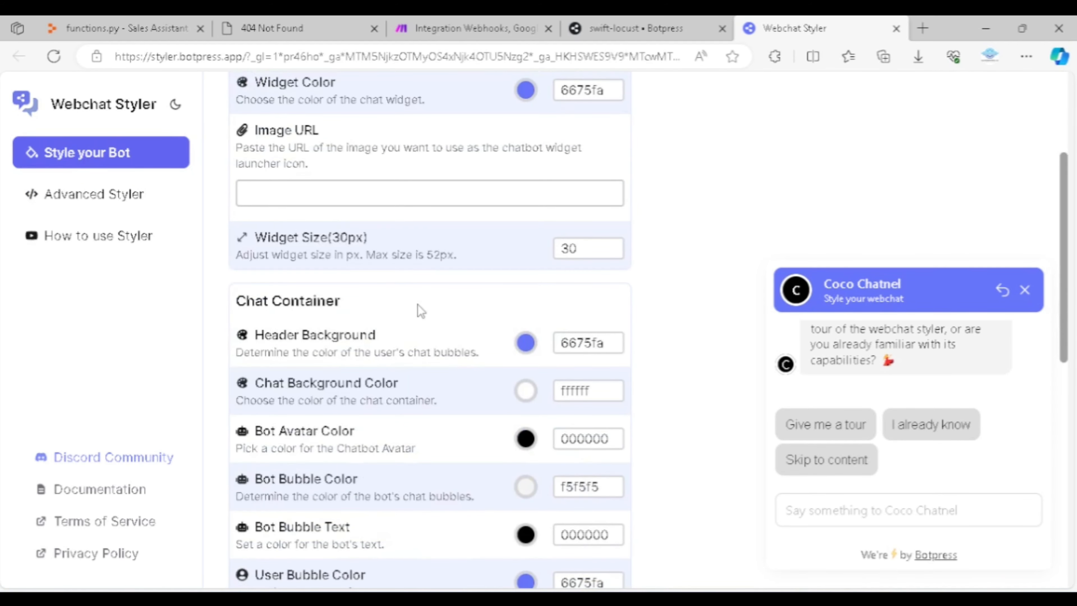
scroll(447, 305, "up", 3)
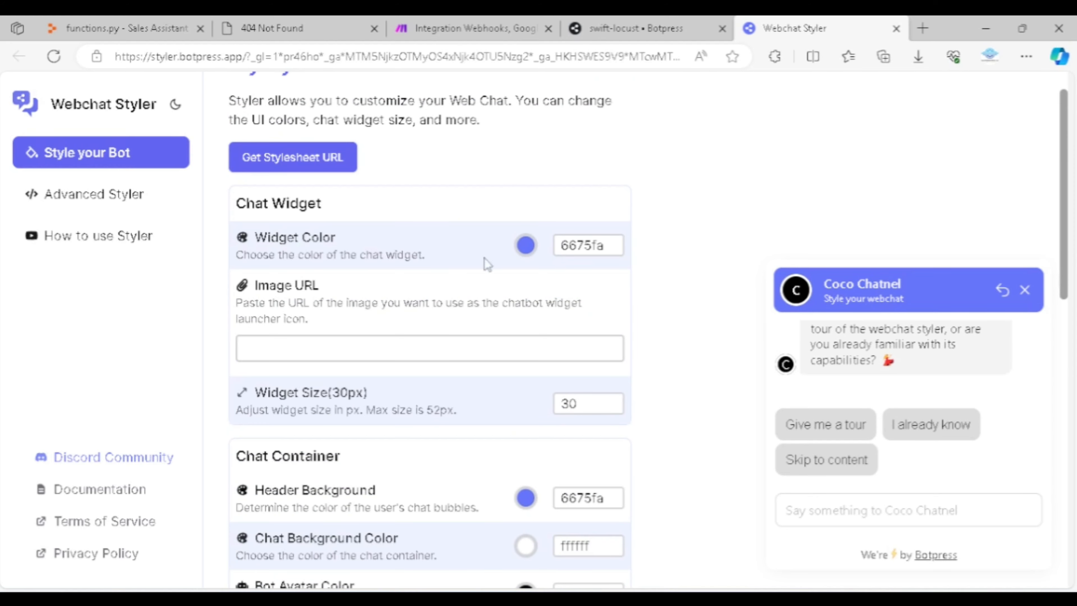
left_click(895, 30)
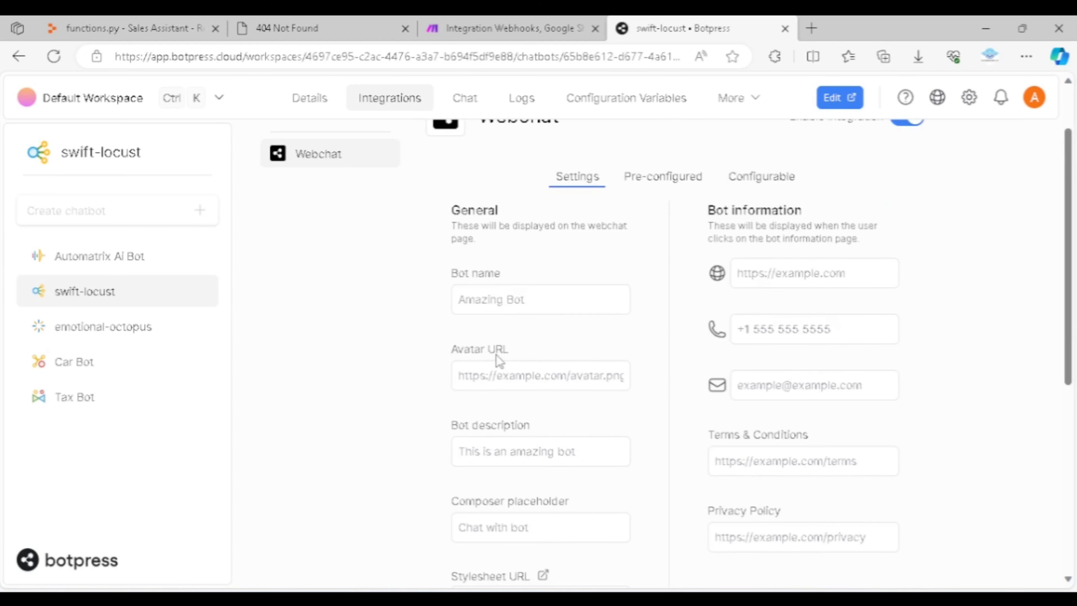
Review the Webchat integration's general settings and bot information fields, from bot name to stylesheet URL and privacy policy
scroll(574, 433, "down", 2)
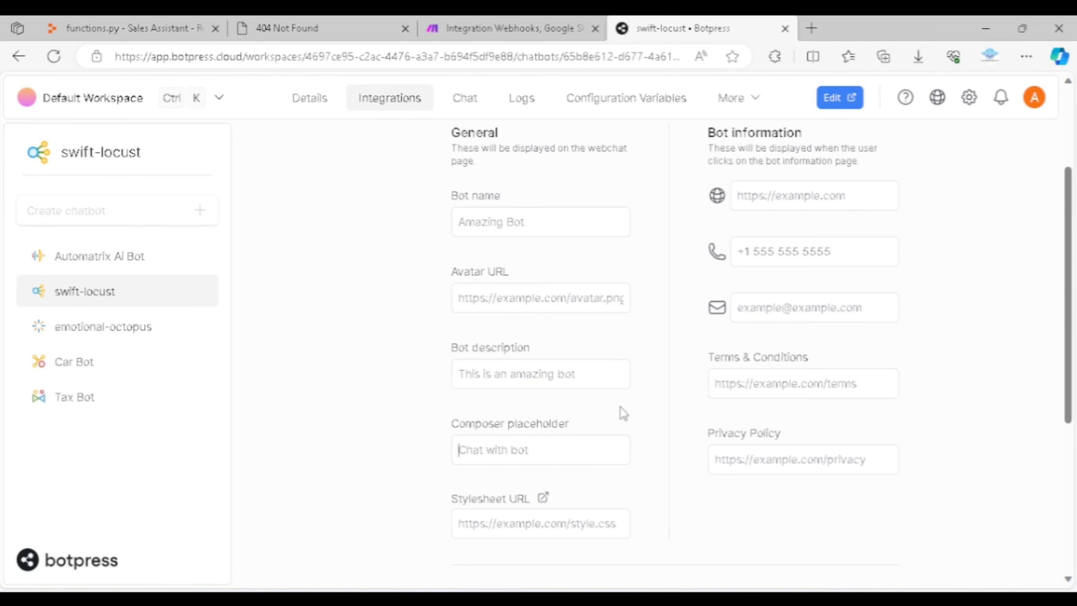
scroll(623, 414, "up", 3)
left_click(527, 377)
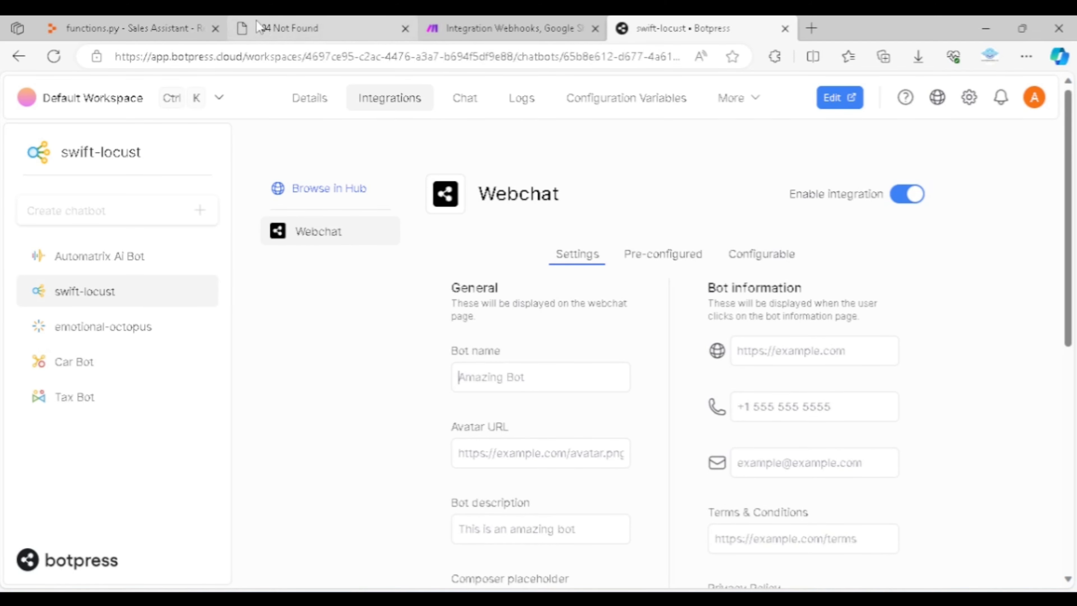
Switch to the Sales Assistant project in Replit and locate the create_lead block under ADD FUNCTIONS HERE in main.py
left_click(120, 32)
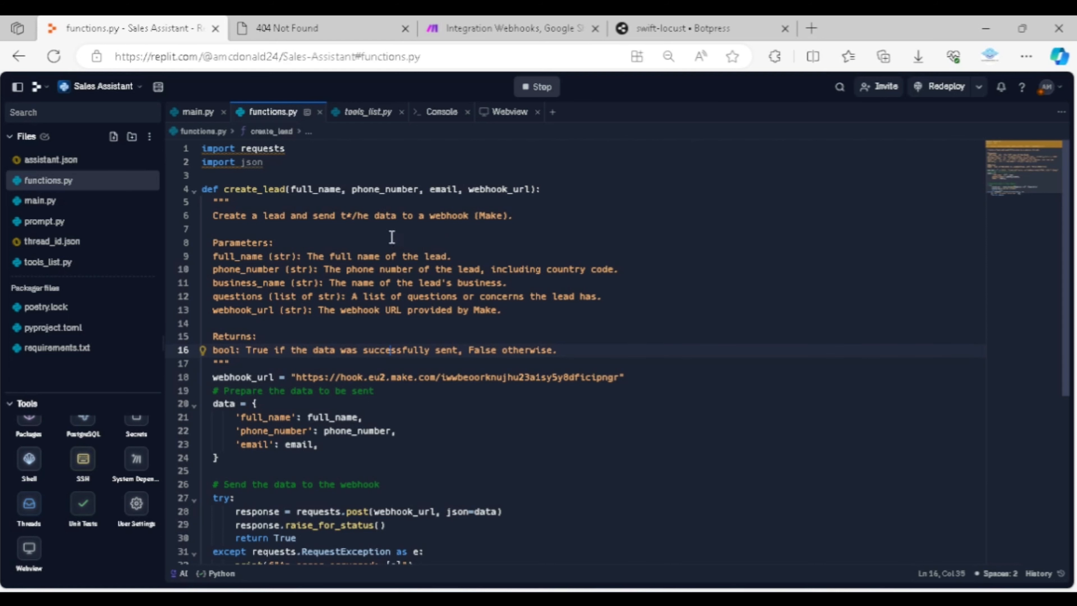
left_click(198, 112)
scroll(352, 217, "up", 5)
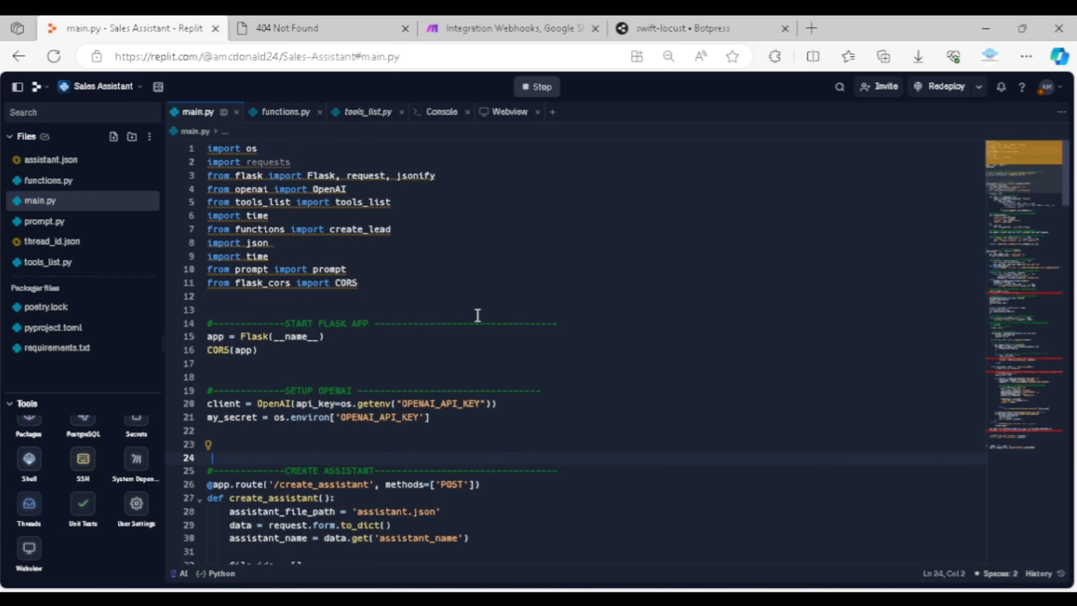
scroll(446, 293, "down", 5)
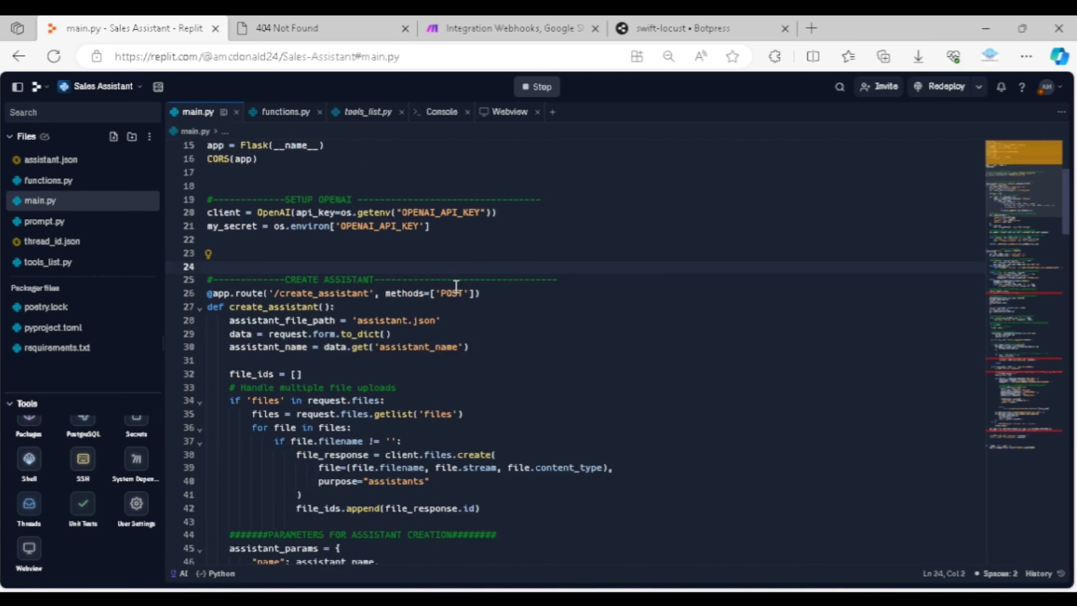
scroll(455, 286, "down", 15)
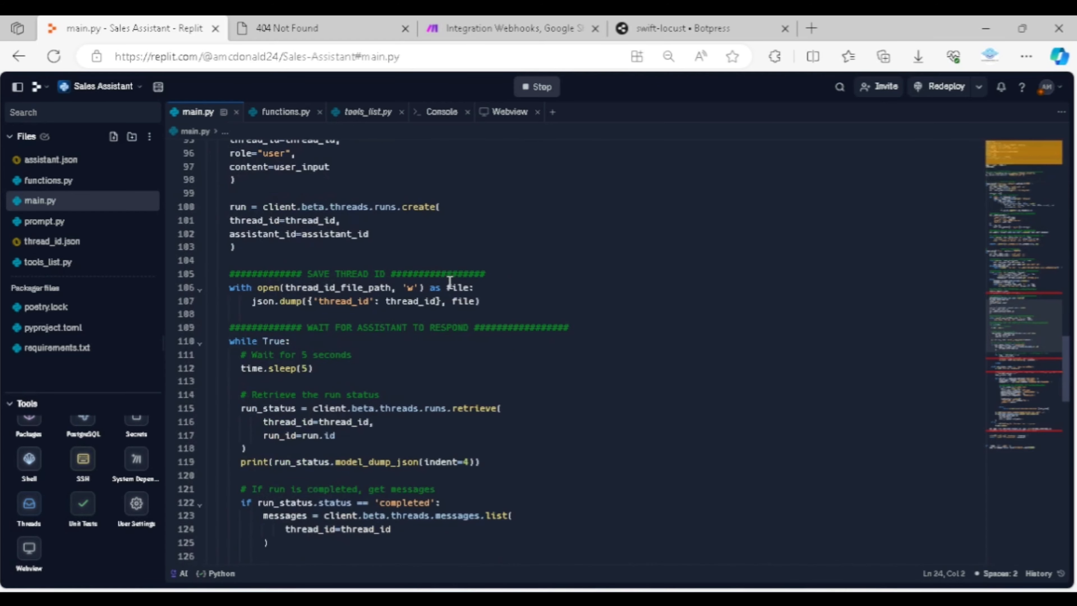
scroll(450, 282, "down", 8)
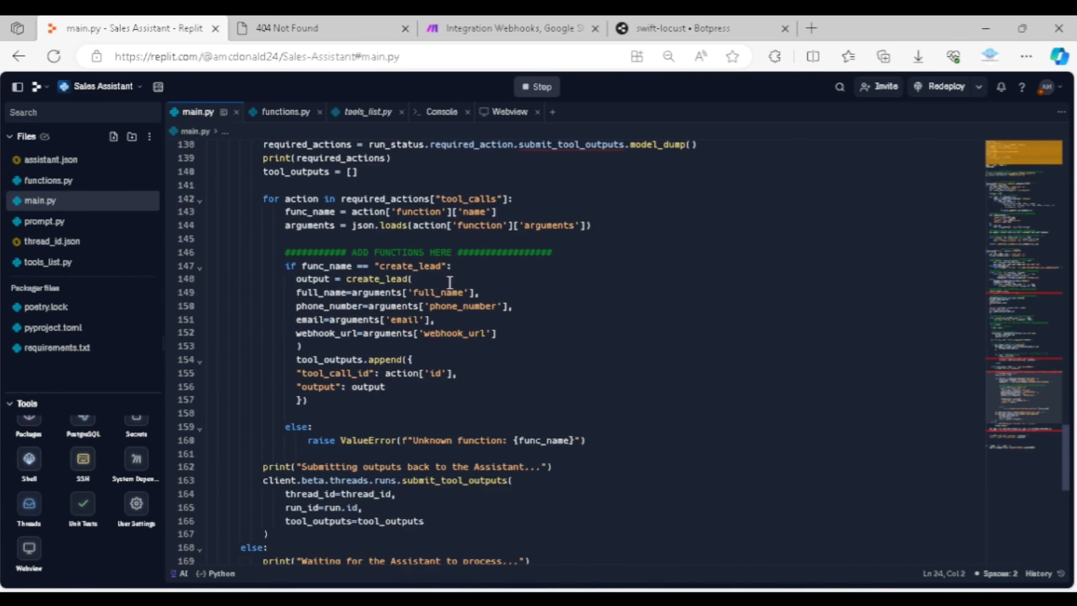
scroll(570, 307, "down", 1)
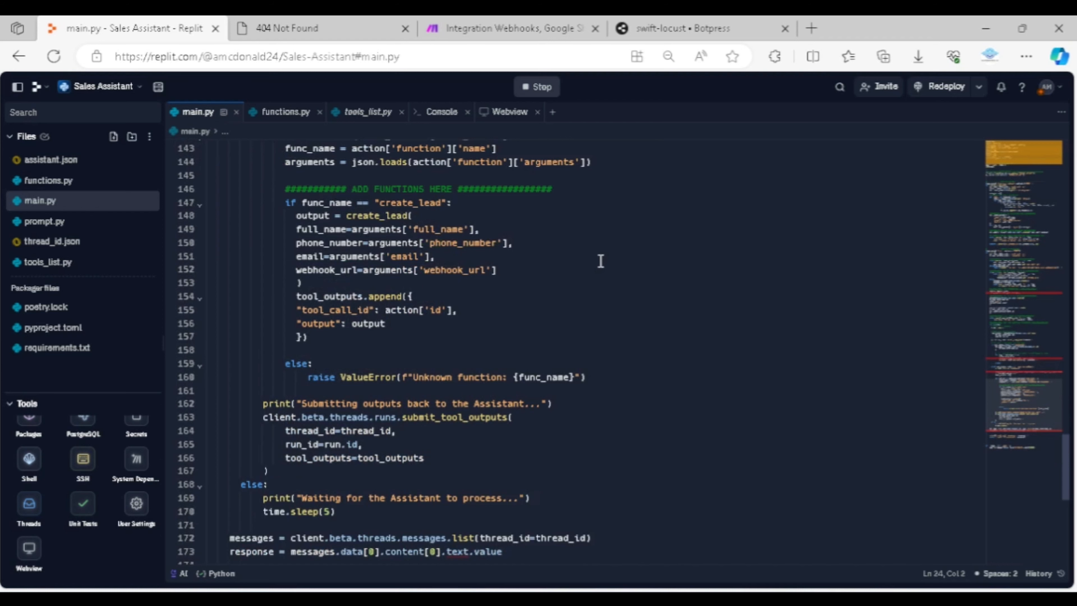
scroll(601, 261, "up", 2)
scroll(601, 261, "down", 1)
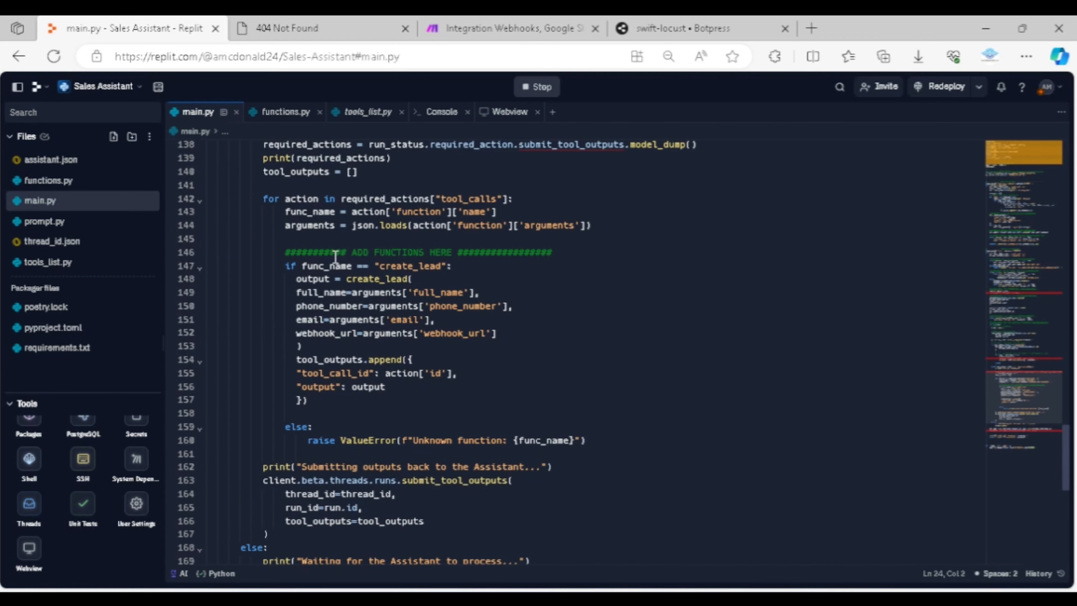
left_click_drag(280, 266, 375, 403)
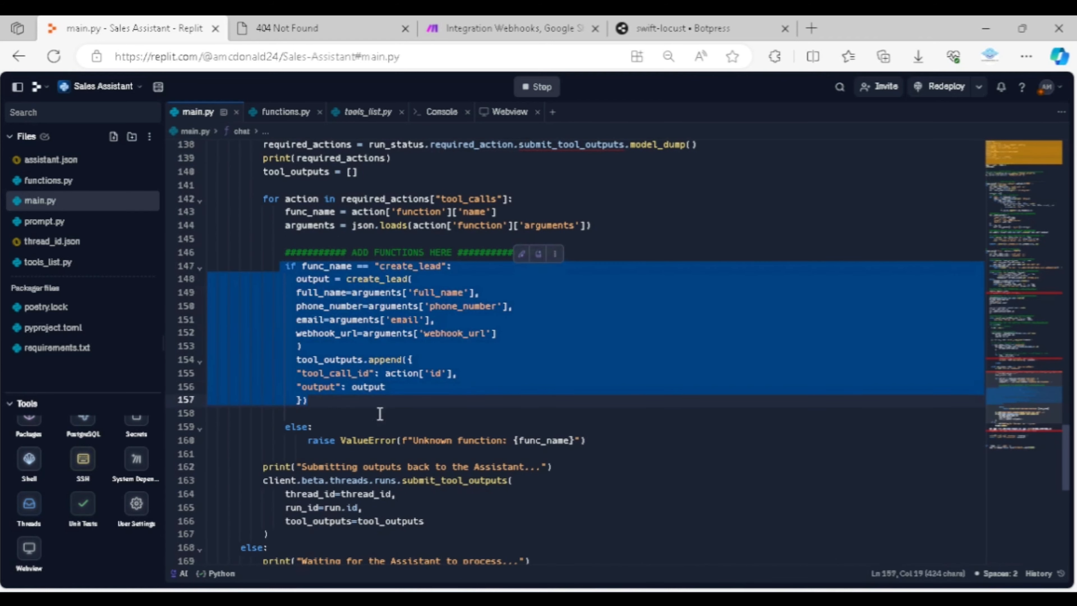
left_click(382, 427)
Examine main.py from the saved thread ID and run status loop down to the create_lead function call
scroll(387, 425, "up", 5)
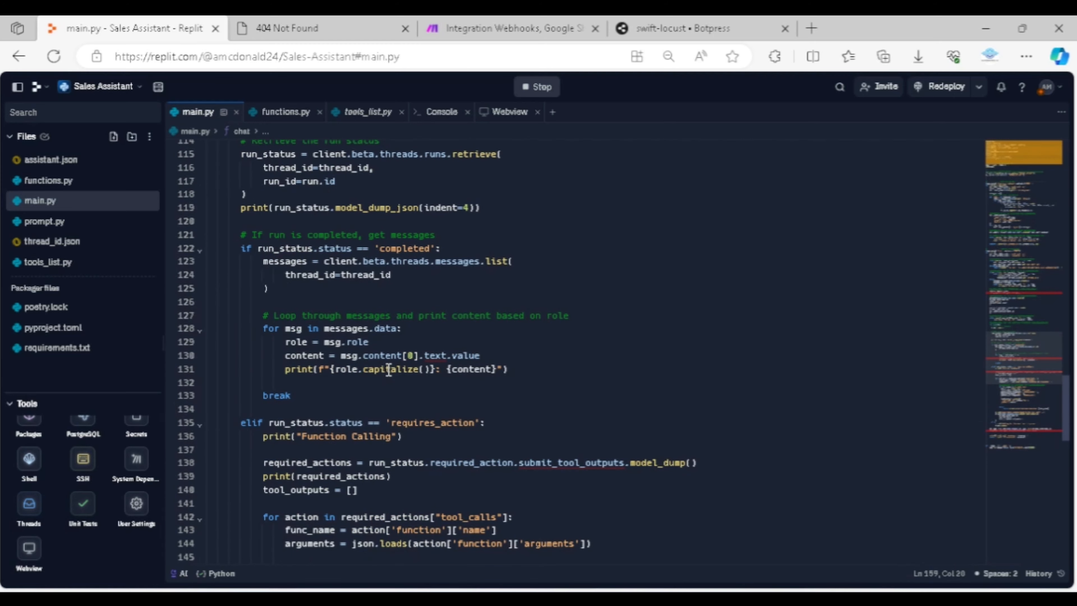
scroll(388, 369, "up", 4)
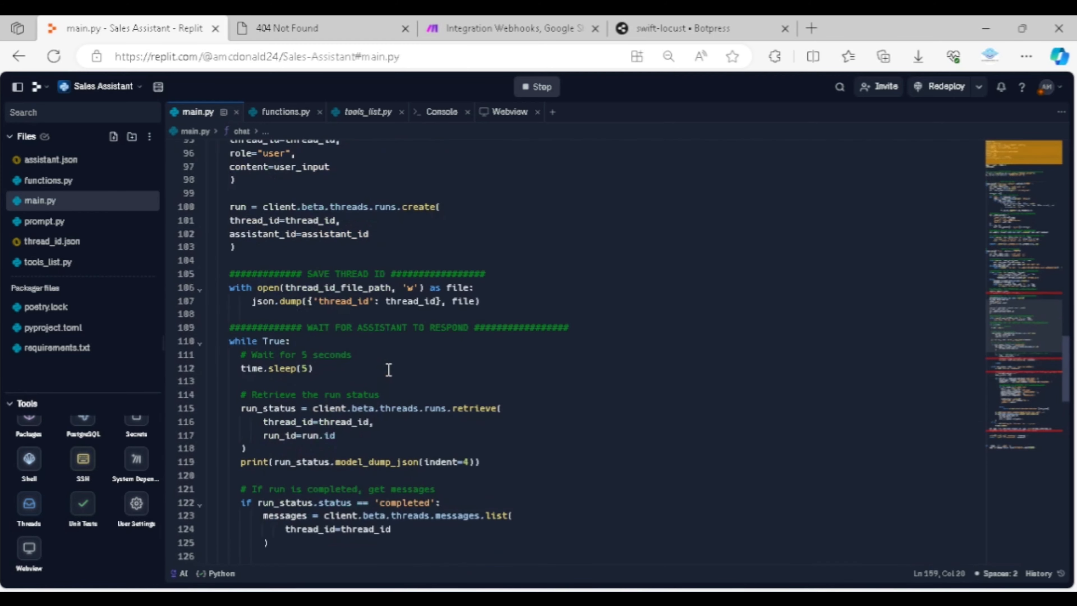
scroll(393, 414, "down", 1)
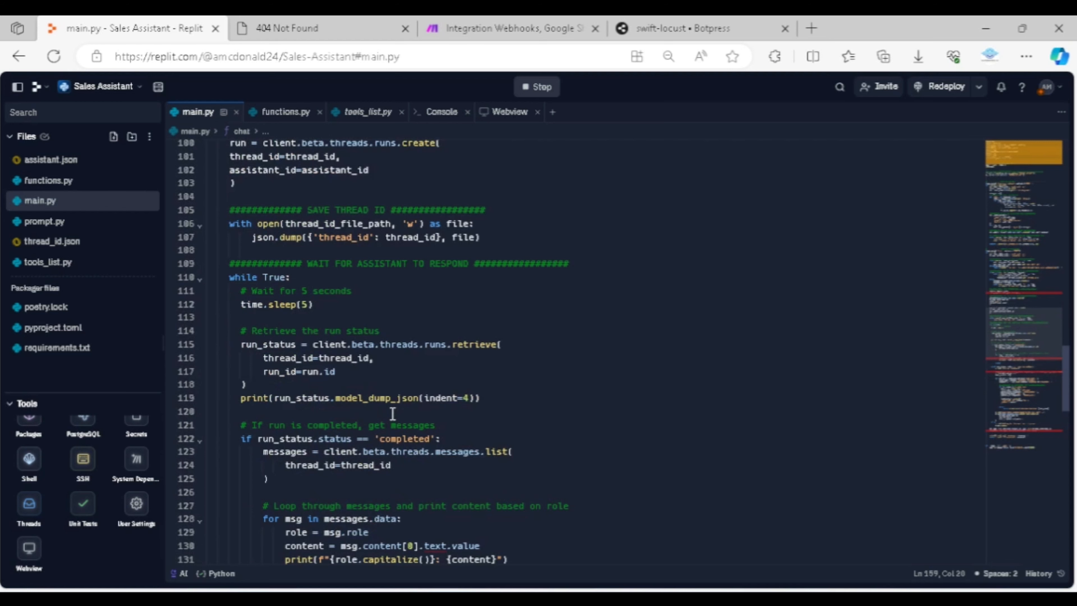
scroll(295, 296, "down", 3)
scroll(296, 295, "down", 3)
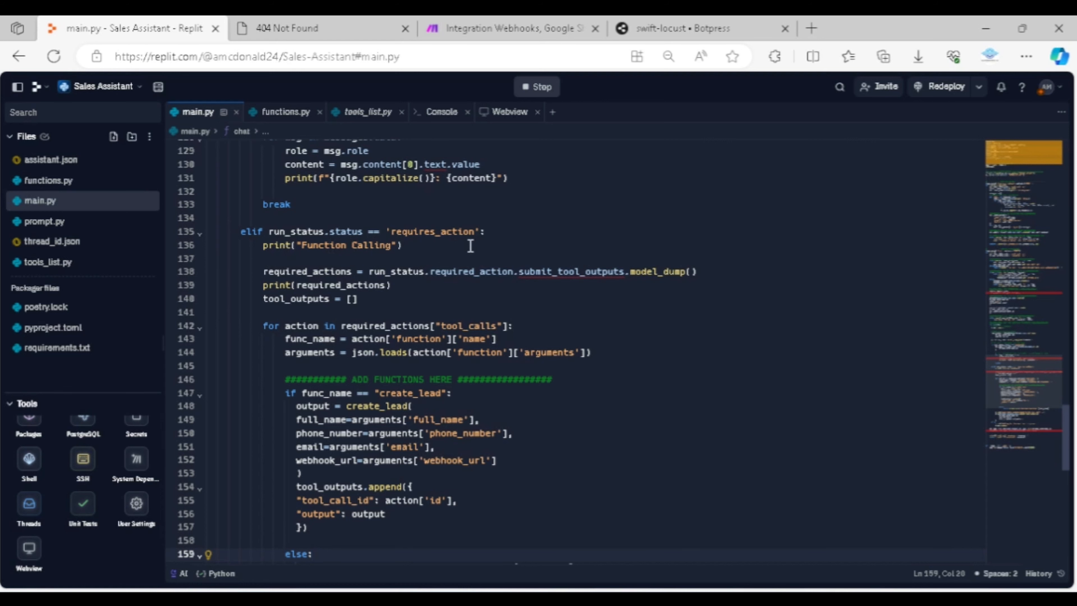
scroll(471, 246, "down", 2)
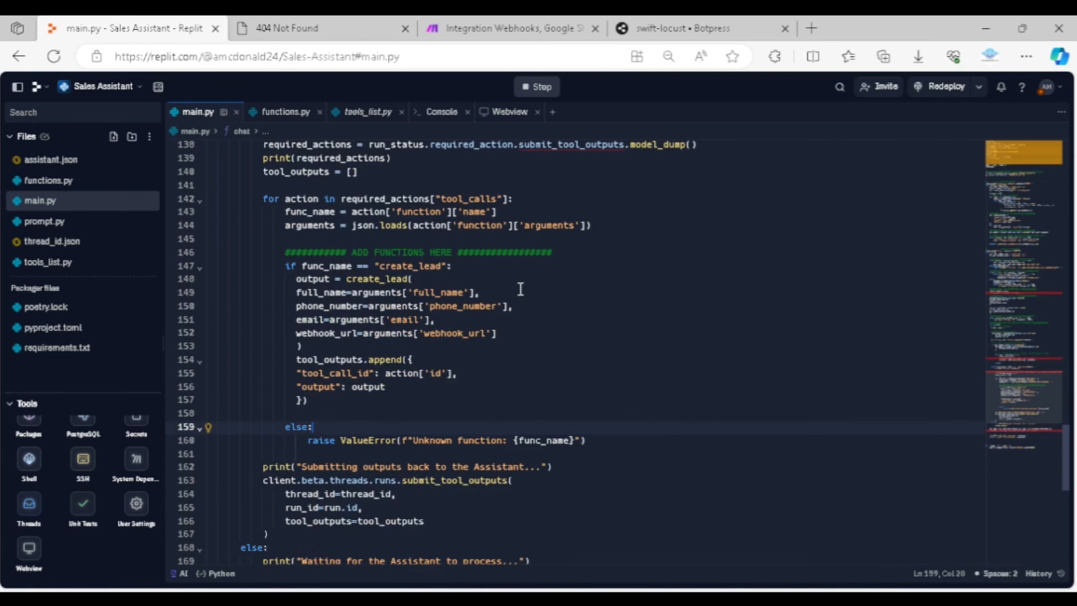
scroll(520, 289, "down", 1)
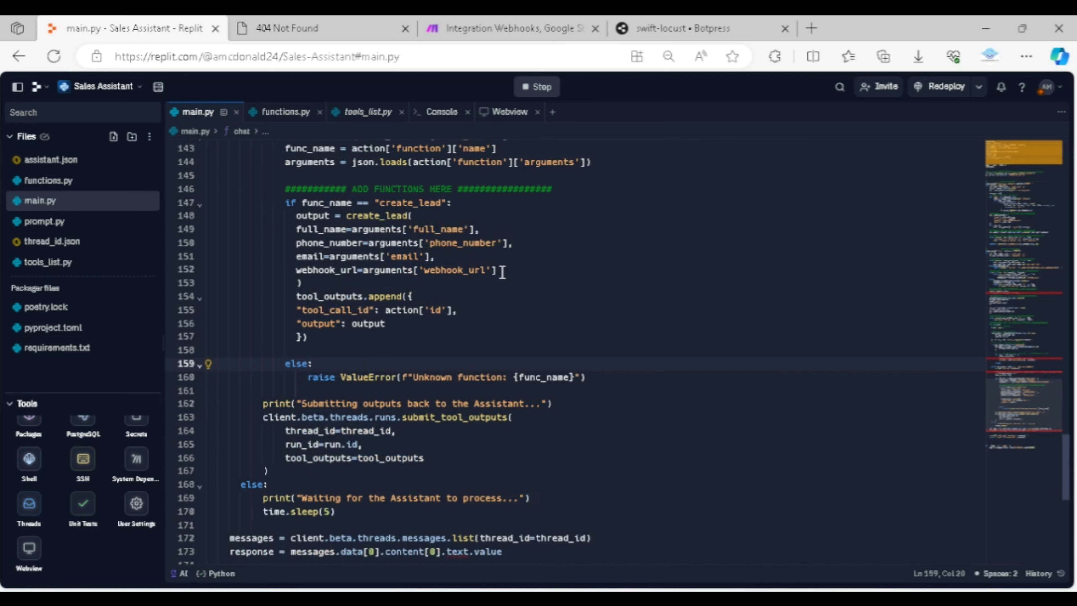
left_click(444, 338)
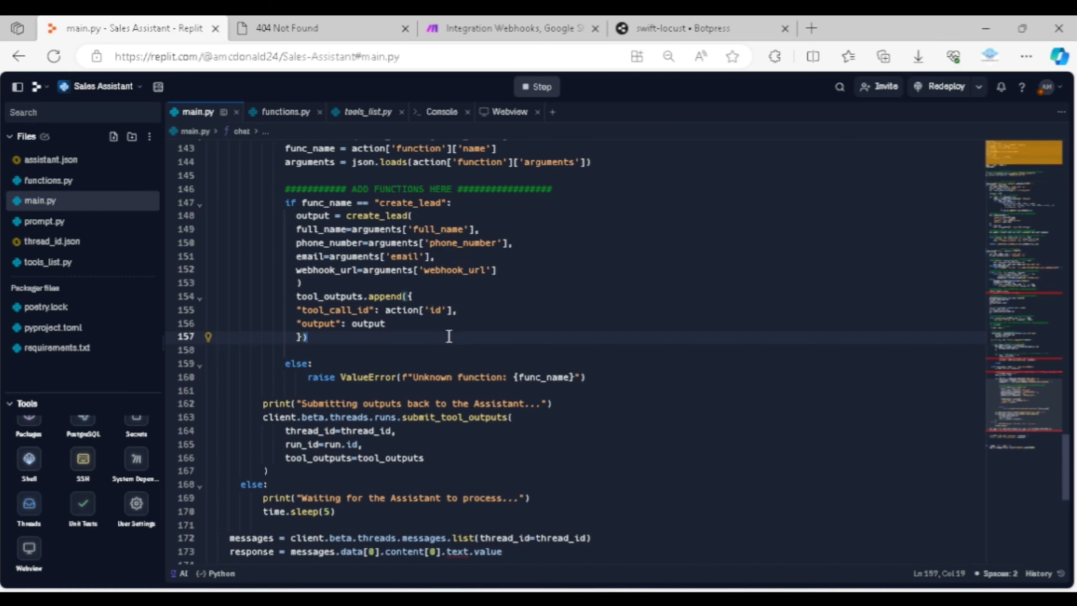
Examine the requires_action branch in main.py, including how tool outputs are submitted and the assistant's response is returned
scroll(463, 317, "up", 2)
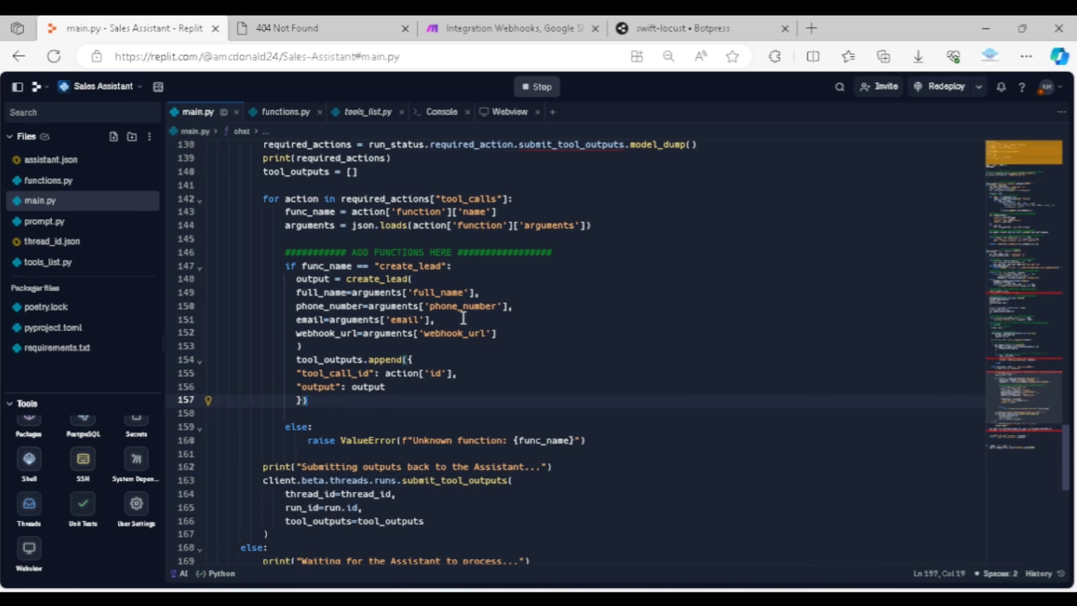
scroll(463, 317, "up", 2)
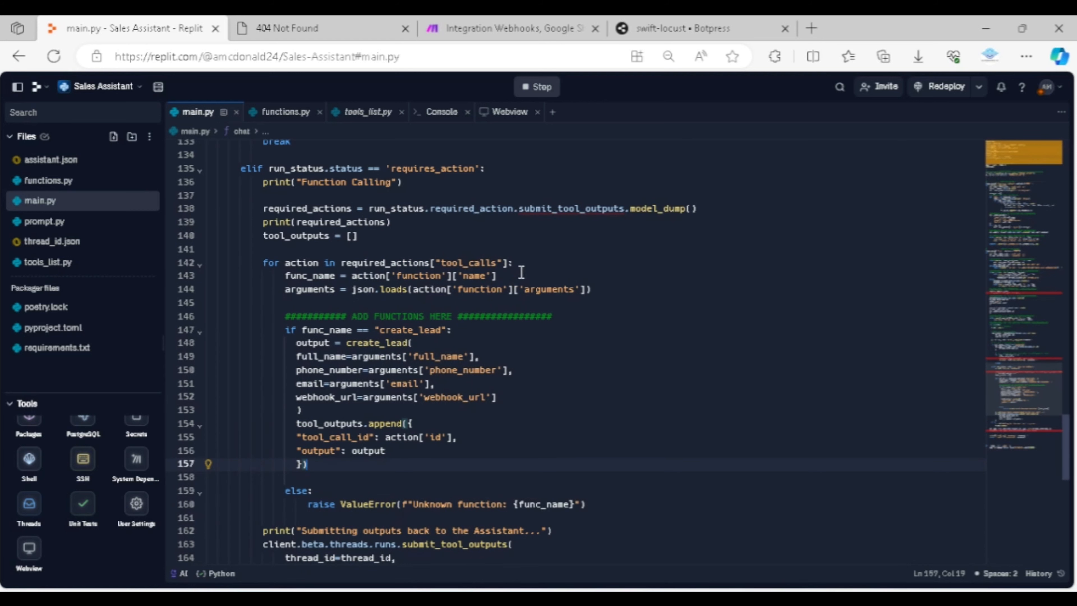
scroll(521, 273, "up", 1)
scroll(521, 273, "up", 1)
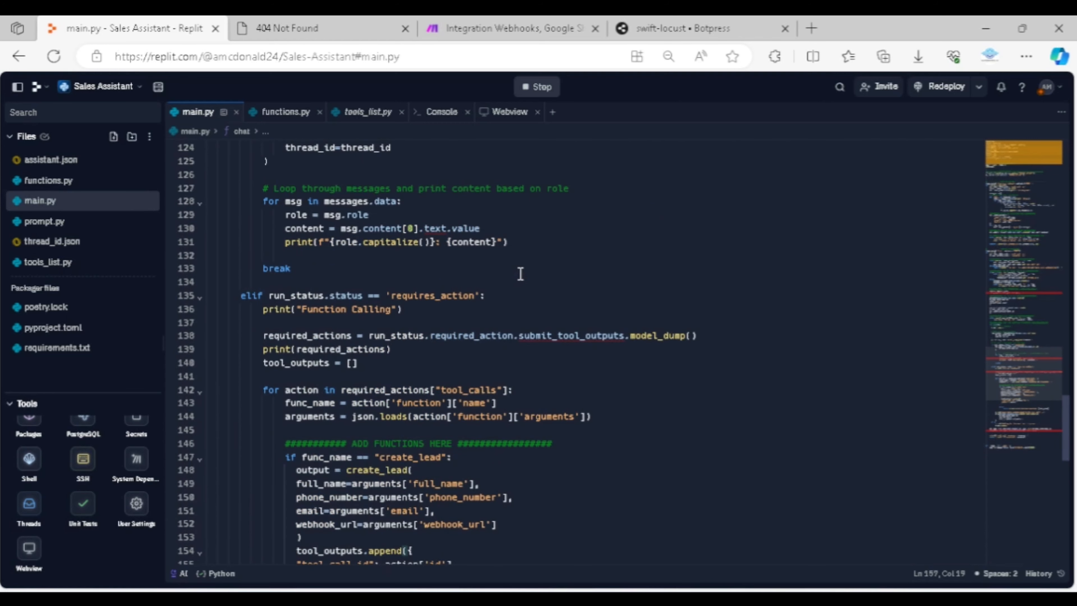
scroll(522, 273, "down", 2)
scroll(520, 274, "down", 3)
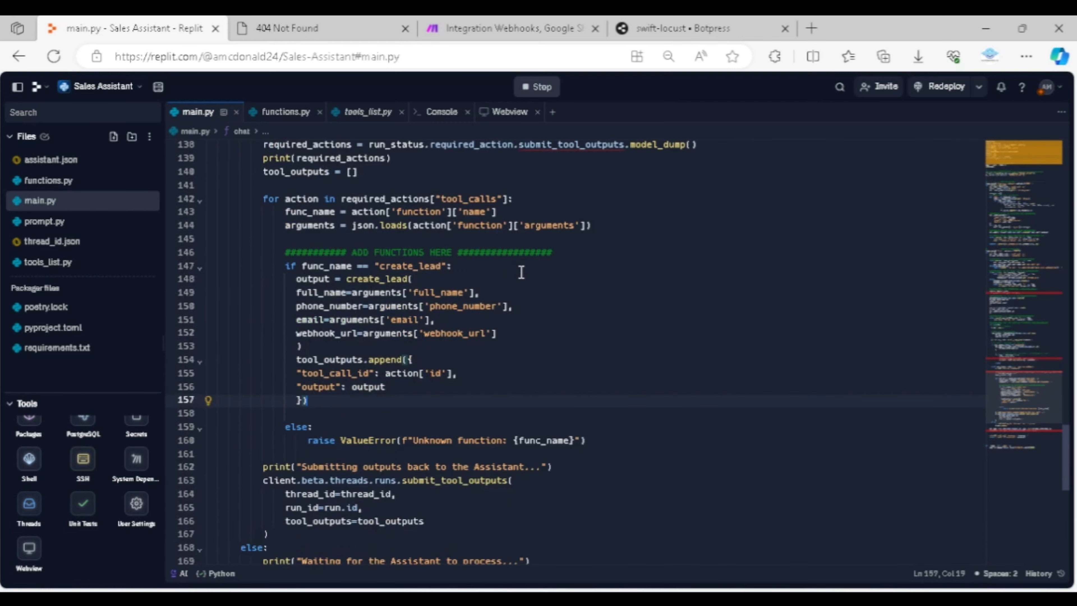
scroll(522, 272, "down", 3)
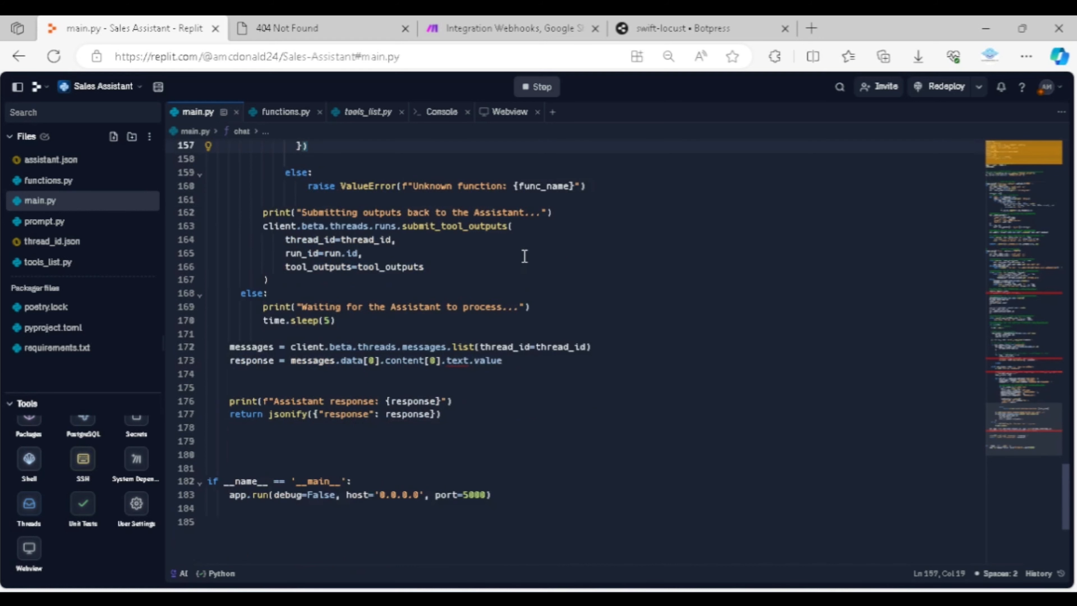
scroll(525, 255, "up", 2)
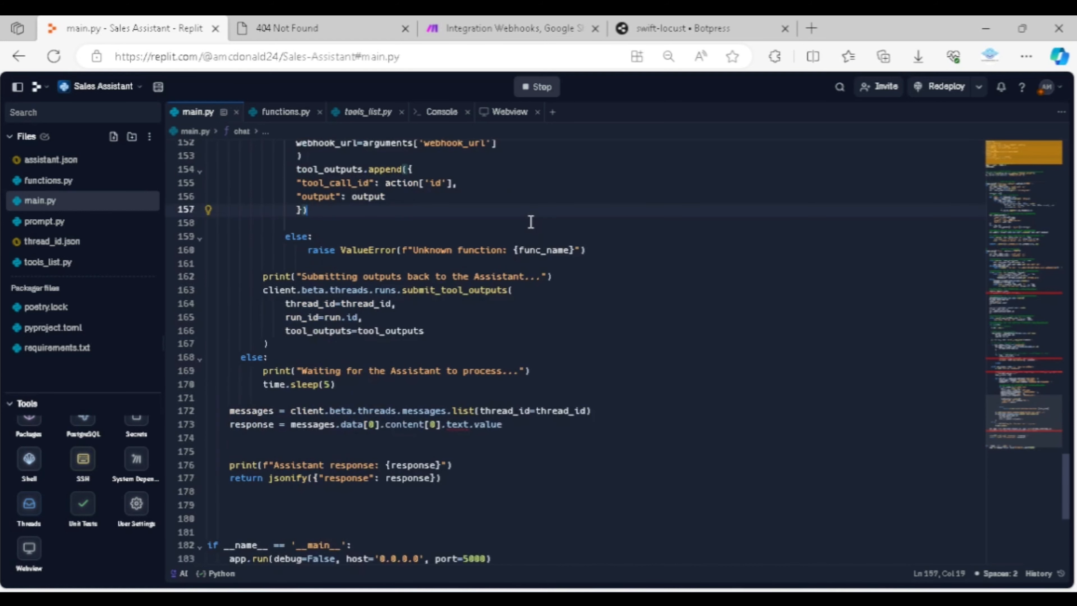